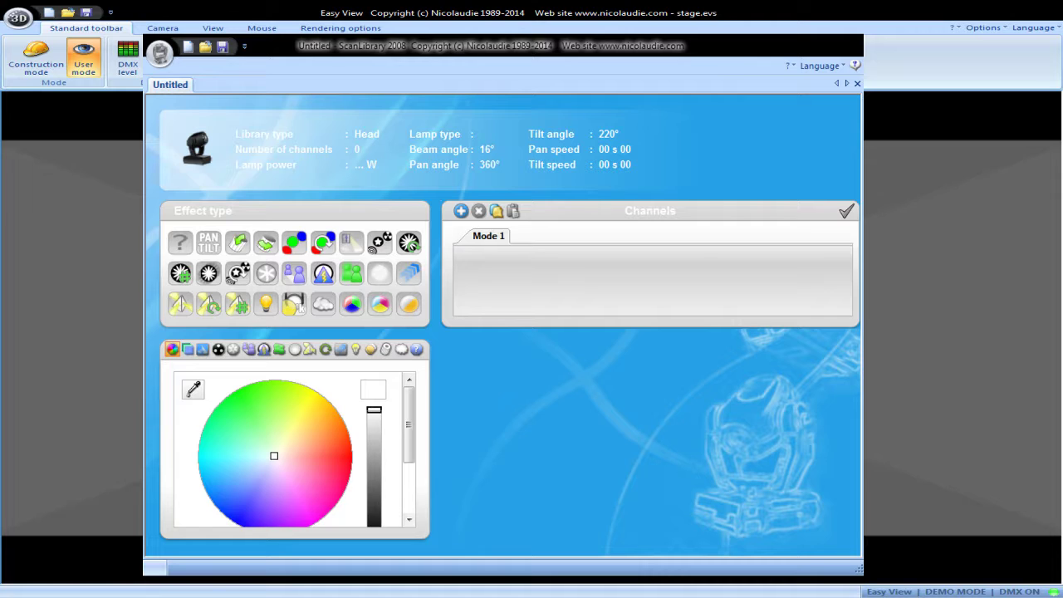
Step: Enlarge the ScanLibrary editor window to fill the screen
{"action": "double_click", "coordinate": [818, 38]}
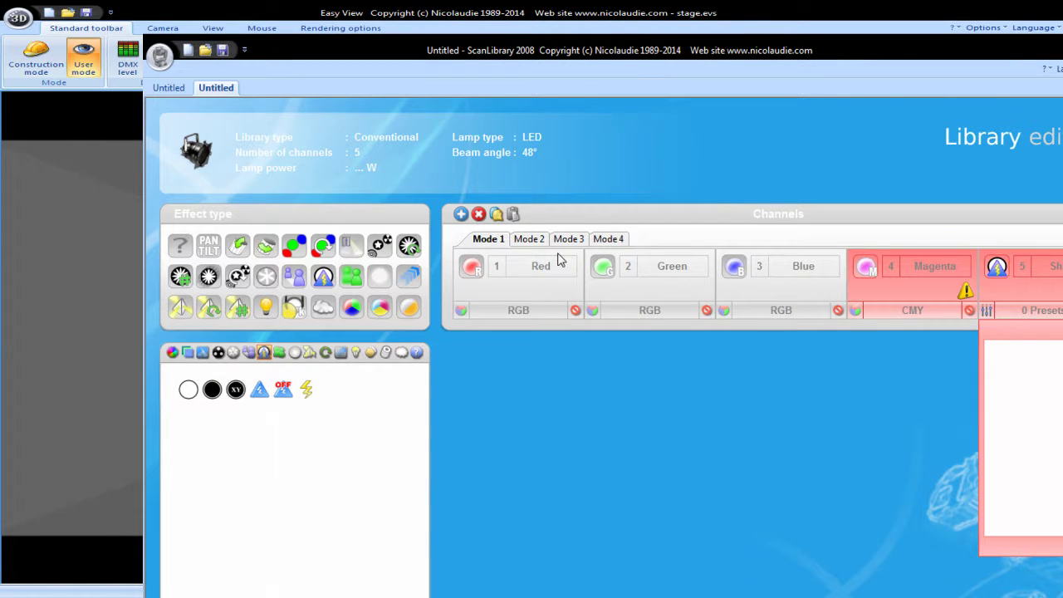
{"action": "left_click_drag", "start_coordinate": [635, 132], "coordinate": [374, 76]}
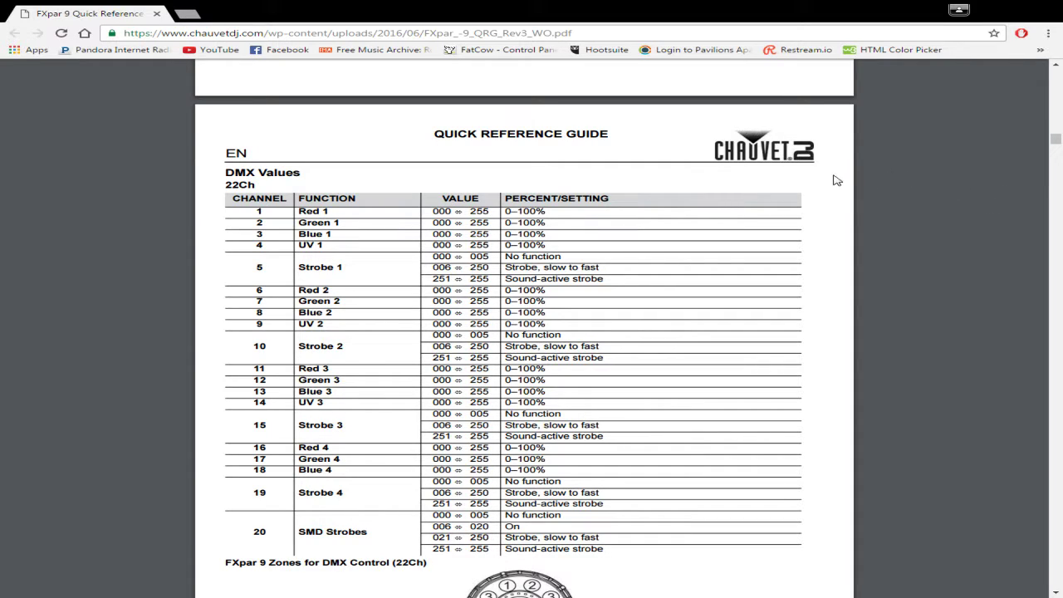
Step: Examine the FXpar 9 quick reference guide's 22-channel DMX values and the zone diagram for DMX control
{"action": "left_click", "coordinate": [583, 215]}
{"action": "scroll", "coordinate": [395, 356], "scroll_direction": "up", "scroll_amount": 10}
{"action": "scroll", "coordinate": [398, 332], "scroll_direction": "up", "scroll_amount": 3}
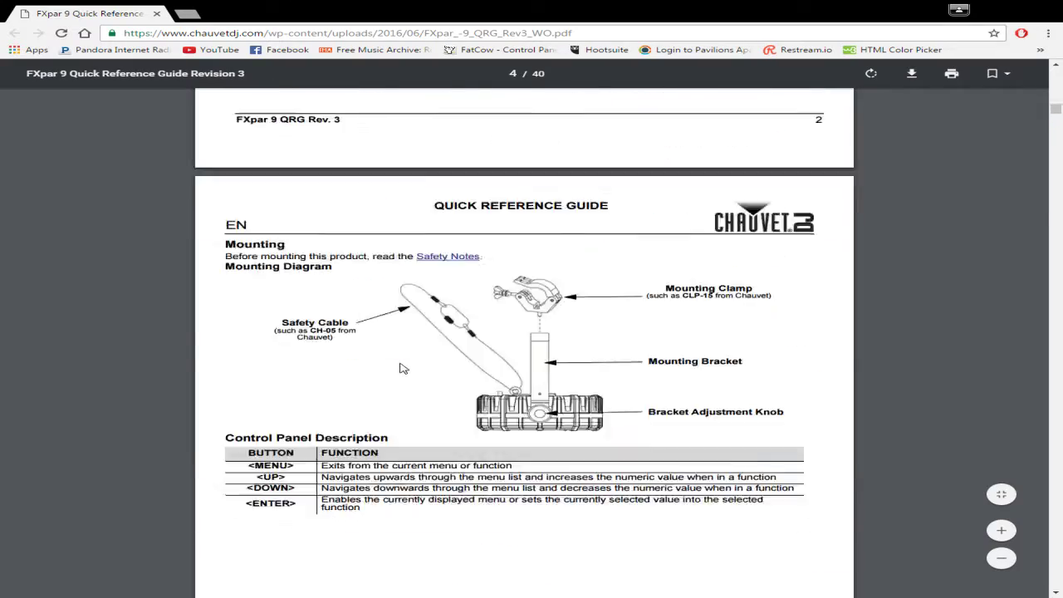
{"action": "scroll", "coordinate": [415, 363], "scroll_direction": "down", "scroll_amount": 13}
{"action": "scroll", "coordinate": [419, 365], "scroll_direction": "down", "scroll_amount": 2}
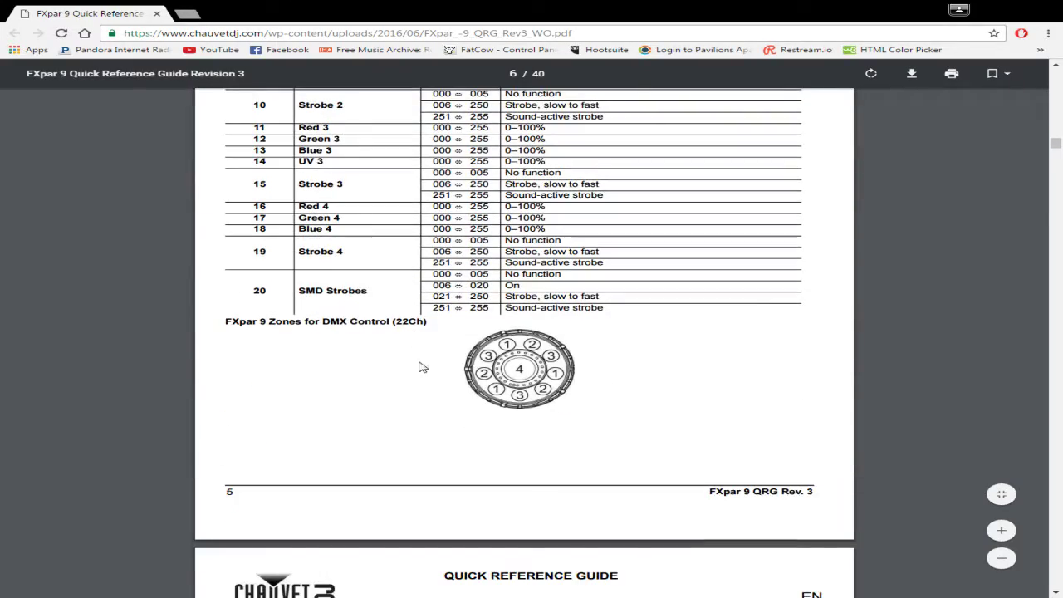
{"action": "scroll", "coordinate": [518, 332], "scroll_direction": "down", "scroll_amount": 2}
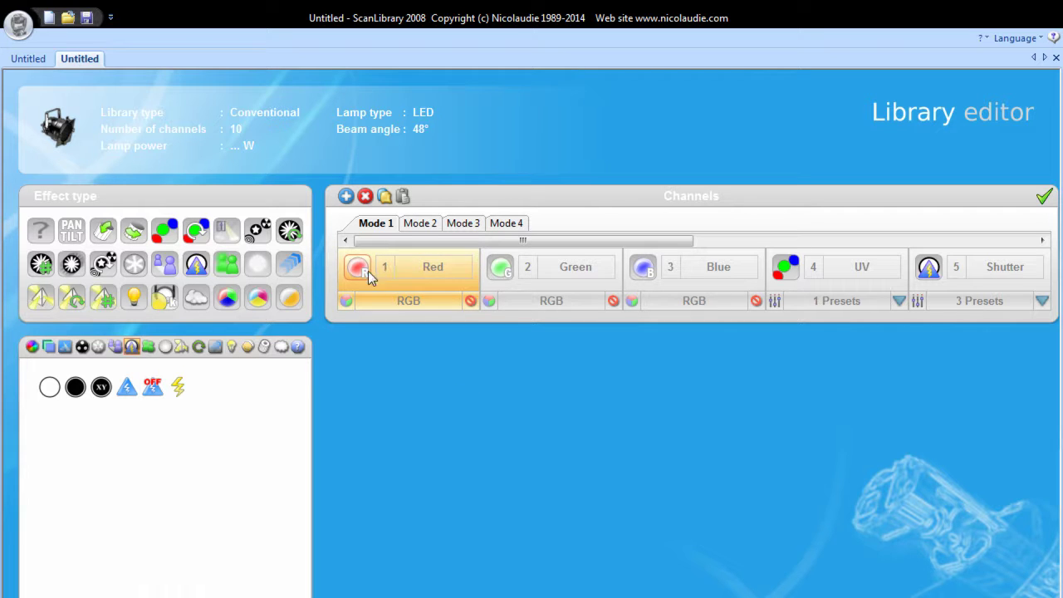
Step: Close the empty Head-type Untitled library, which has no channels
{"action": "mouse_move", "coordinate": [439, 242]}
{"action": "left_mouse_down"}
{"action": "mouse_move", "coordinate": [887, 241]}
{"action": "mouse_move", "coordinate": [429, 233]}
{"action": "left_mouse_up"}
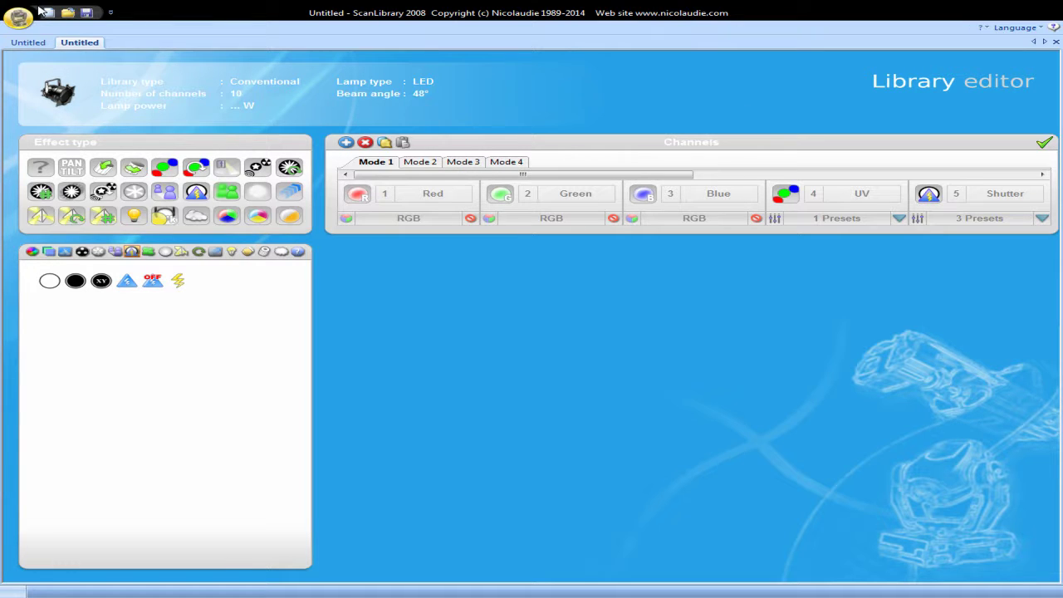
{"action": "left_click", "coordinate": [25, 41]}
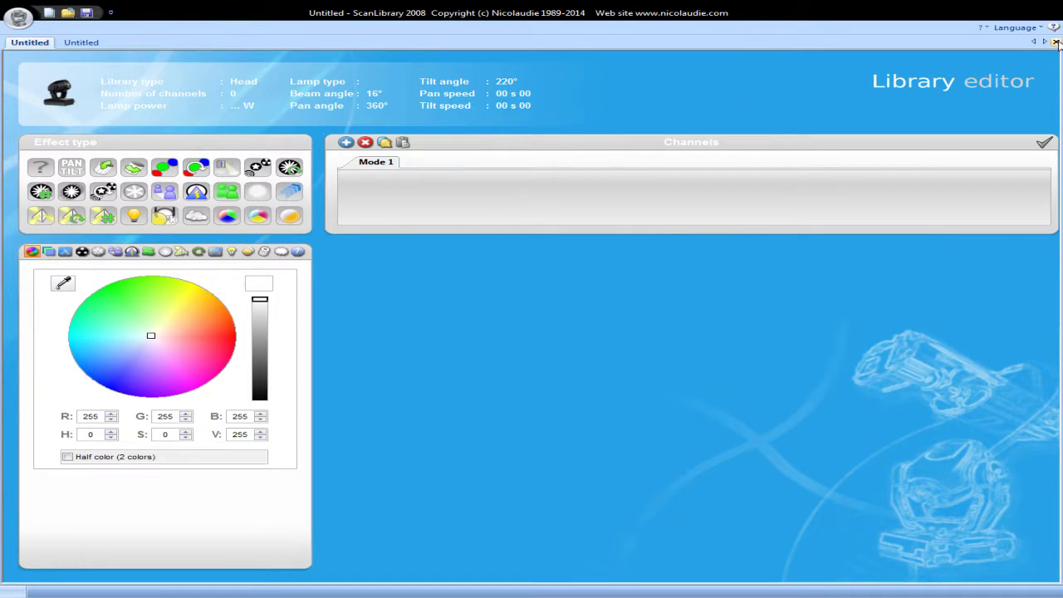
{"action": "left_click", "coordinate": [1056, 43]}
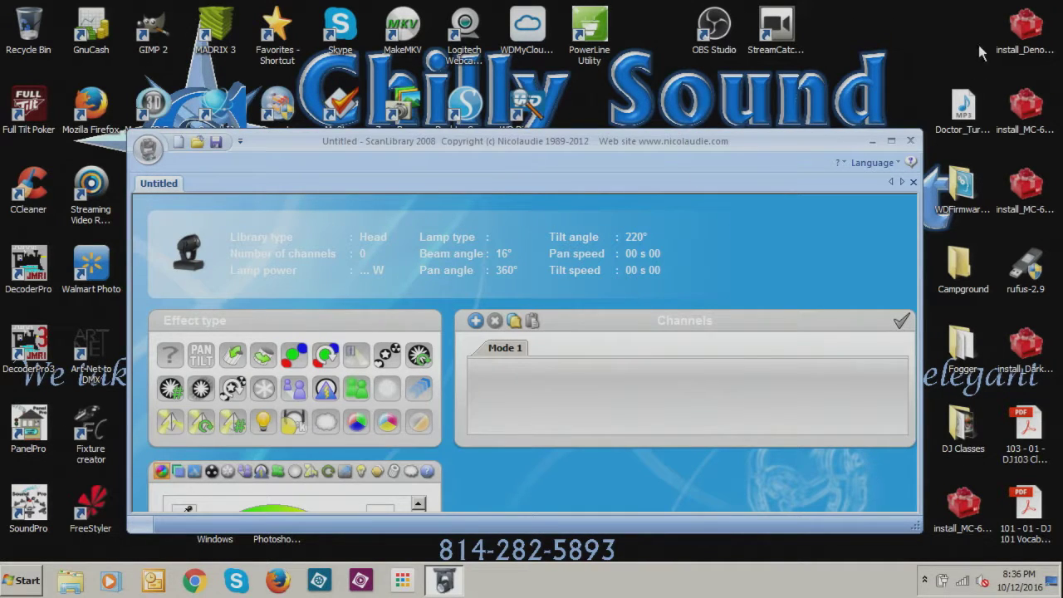
Step: Maximize the library editor and set the profile's library type to the Conventional fixture Par6
{"action": "left_click", "coordinate": [891, 141]}
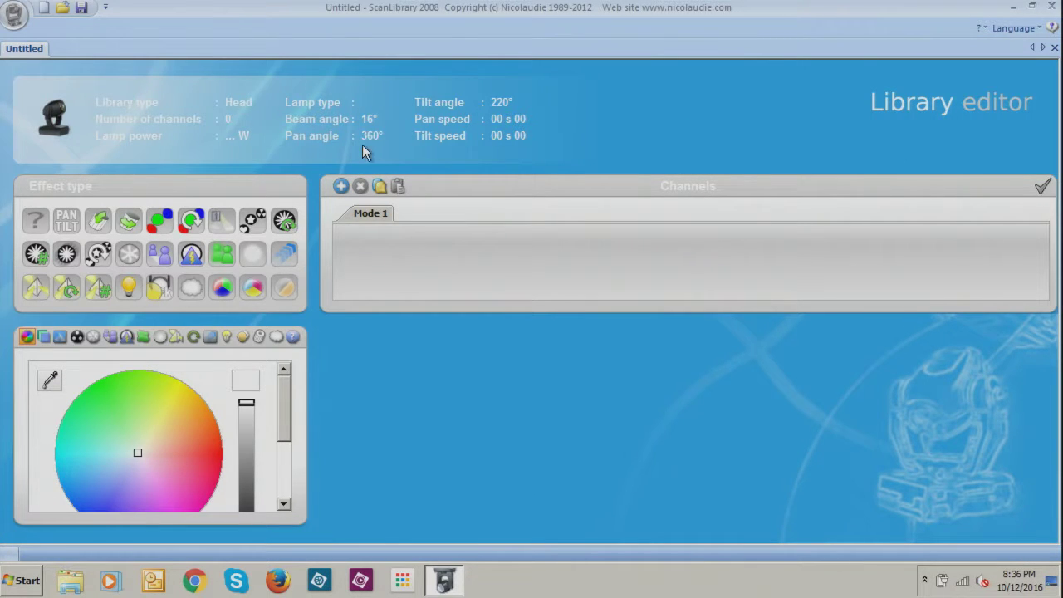
{"action": "left_click", "coordinate": [54, 120]}
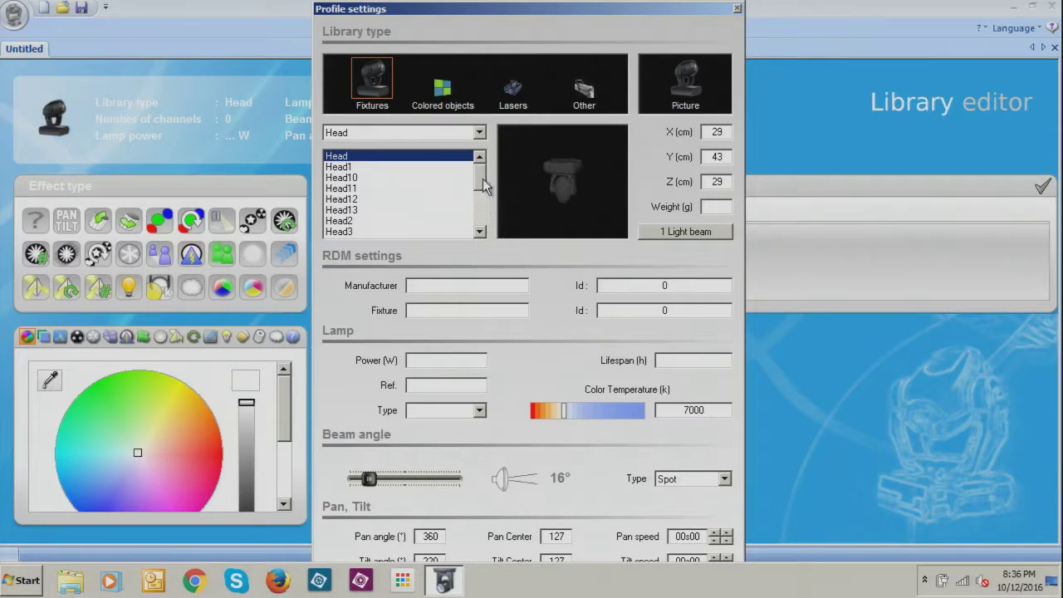
{"action": "scroll", "coordinate": [423, 220], "scroll_direction": "down", "scroll_amount": 4}
{"action": "left_click", "coordinate": [391, 189]}
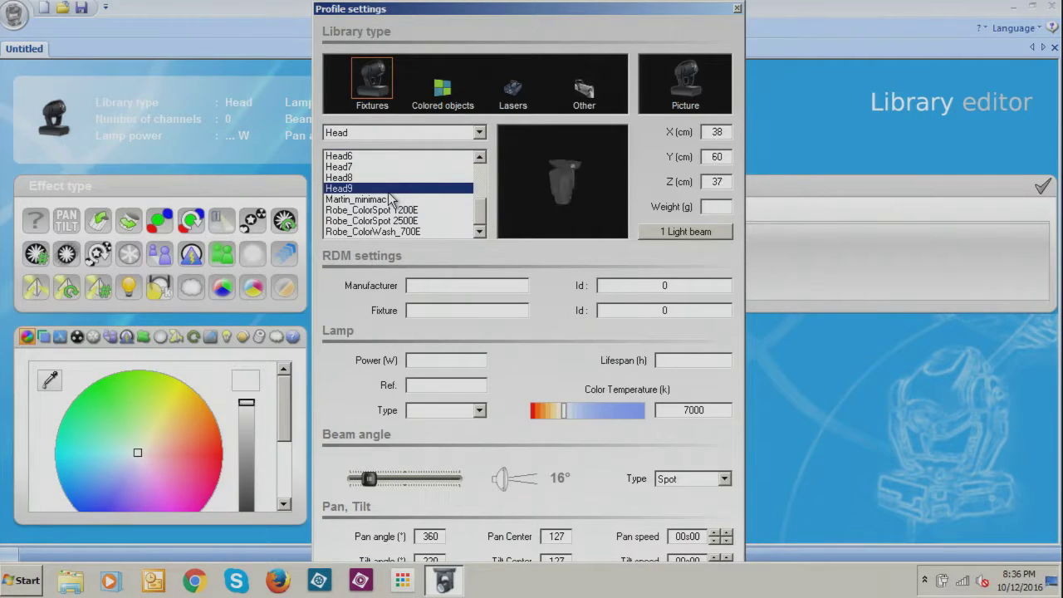
{"action": "left_click", "coordinate": [402, 133]}
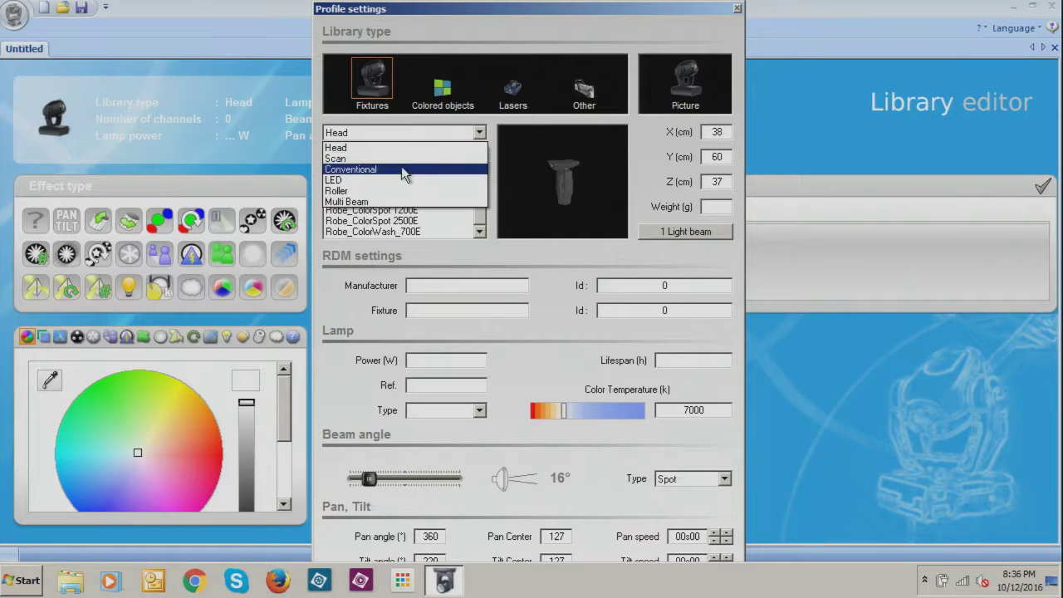
{"action": "left_click", "coordinate": [401, 182]}
{"action": "left_click", "coordinate": [403, 133]}
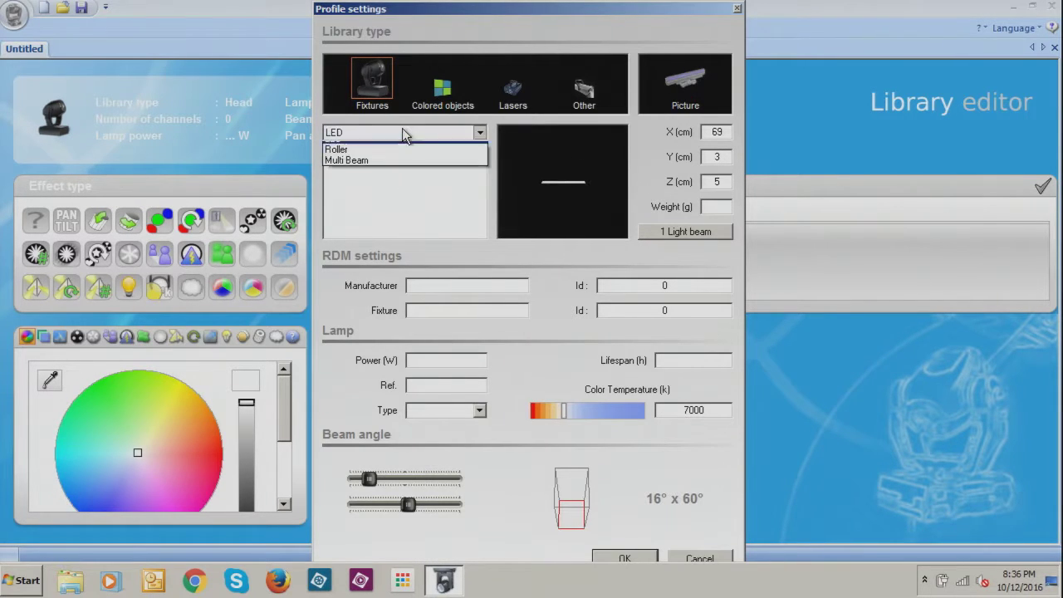
{"action": "left_click", "coordinate": [403, 176]}
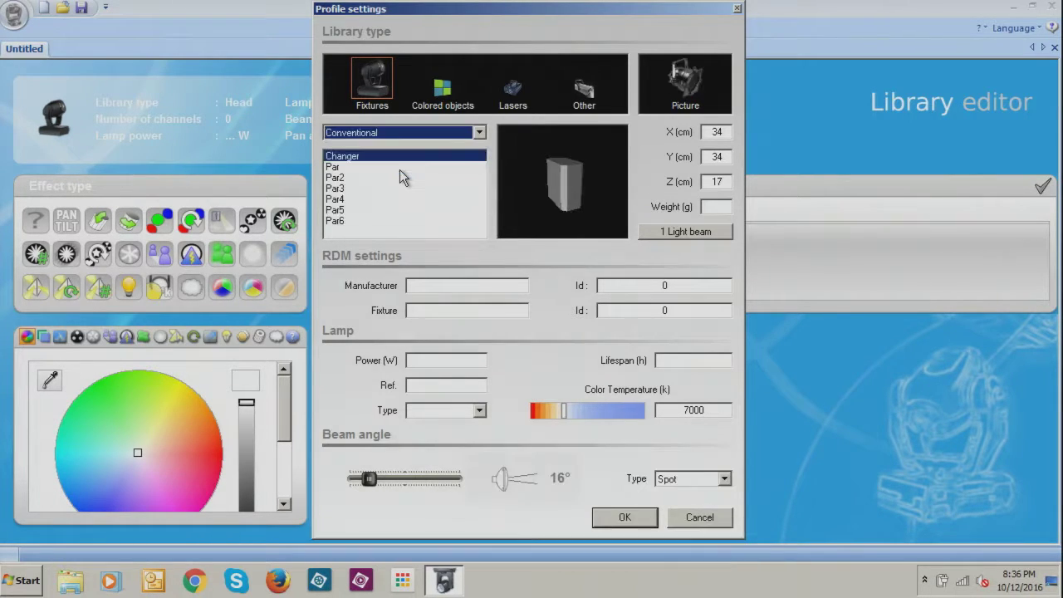
{"action": "left_click", "coordinate": [381, 231]}
{"action": "left_click", "coordinate": [339, 221]}
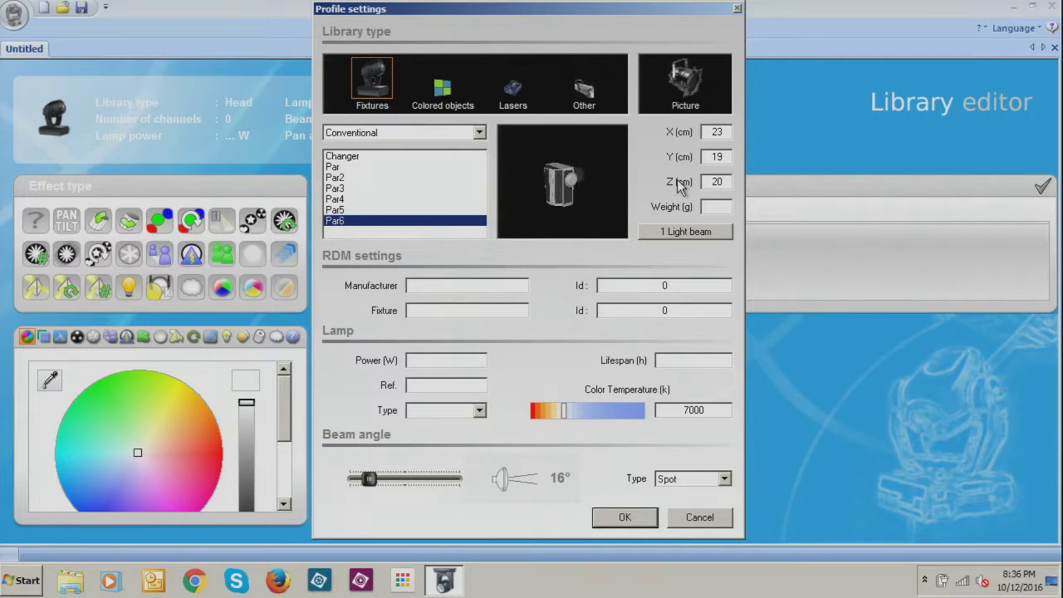
Step: Set the Par6 fixture's dimensions to X 20 cm, Y 20 cm and Z 10 cm
{"action": "double_click", "coordinate": [719, 133]}
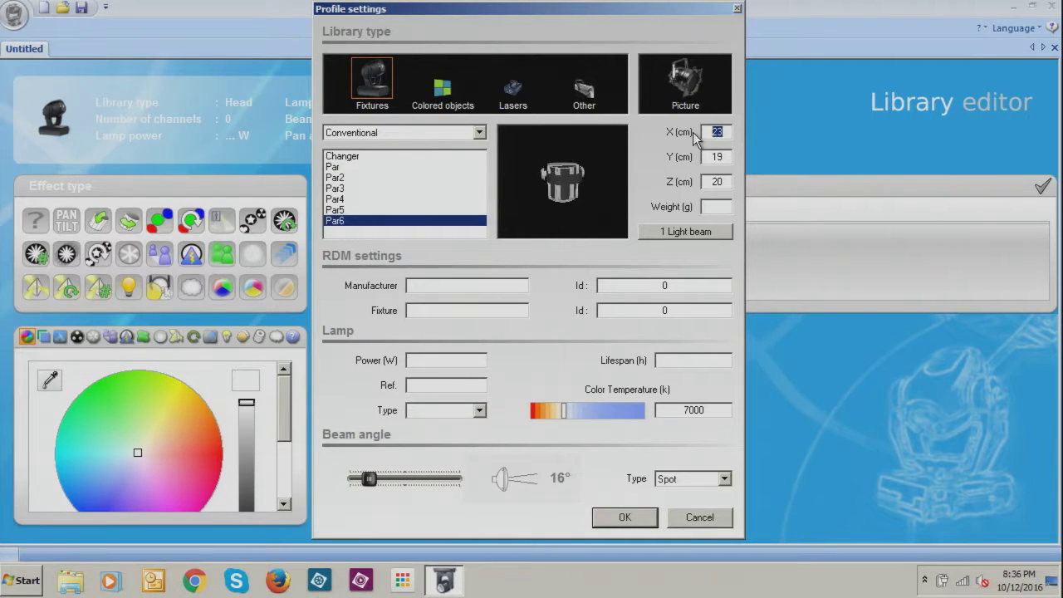
{"action": "type", "text": "0"}
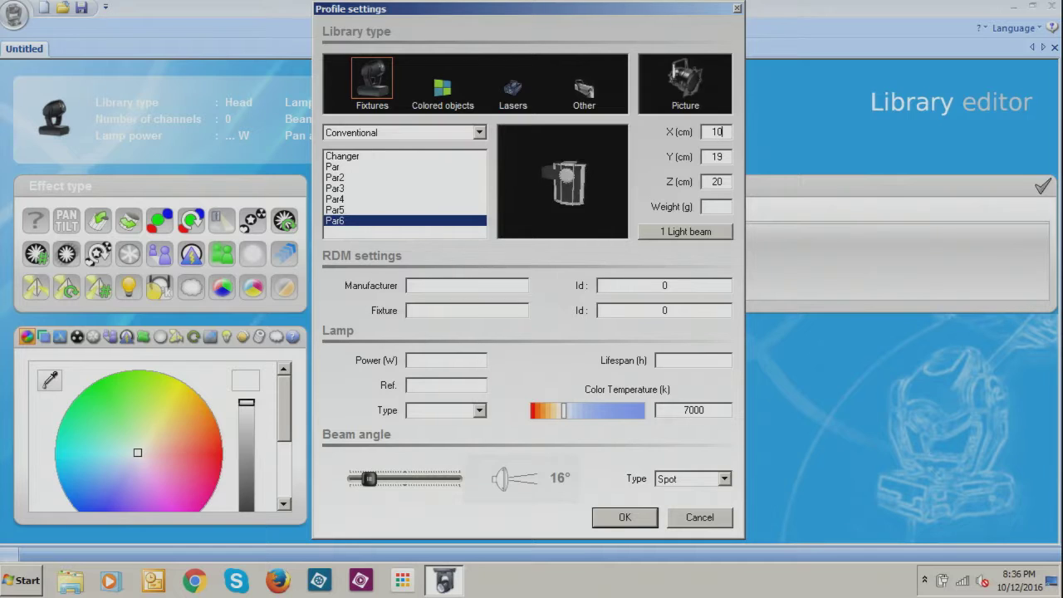
{"action": "key", "text": "BackSpace"}
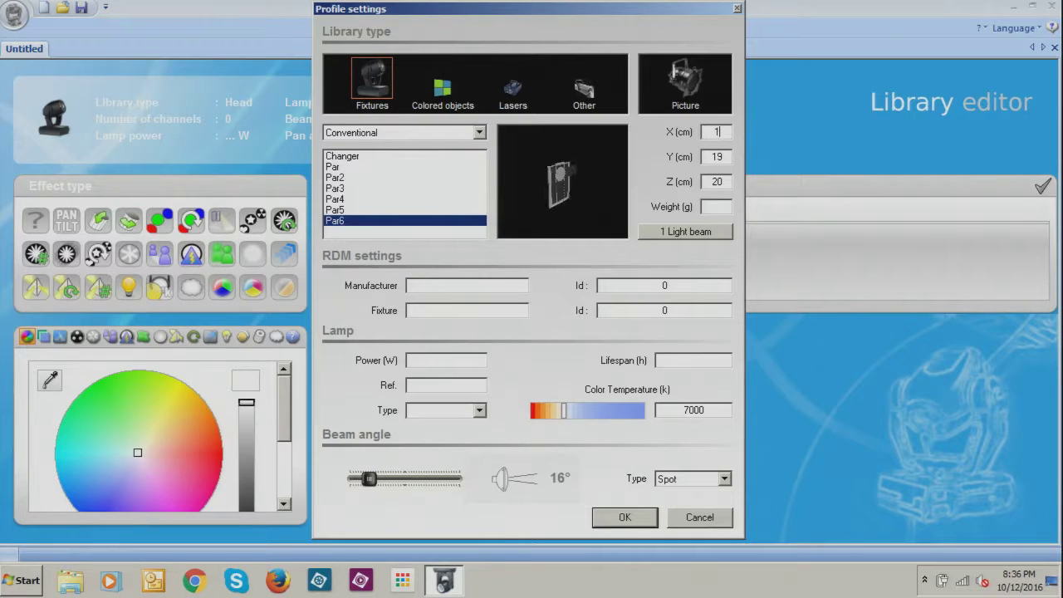
{"action": "type", "text": "20"}
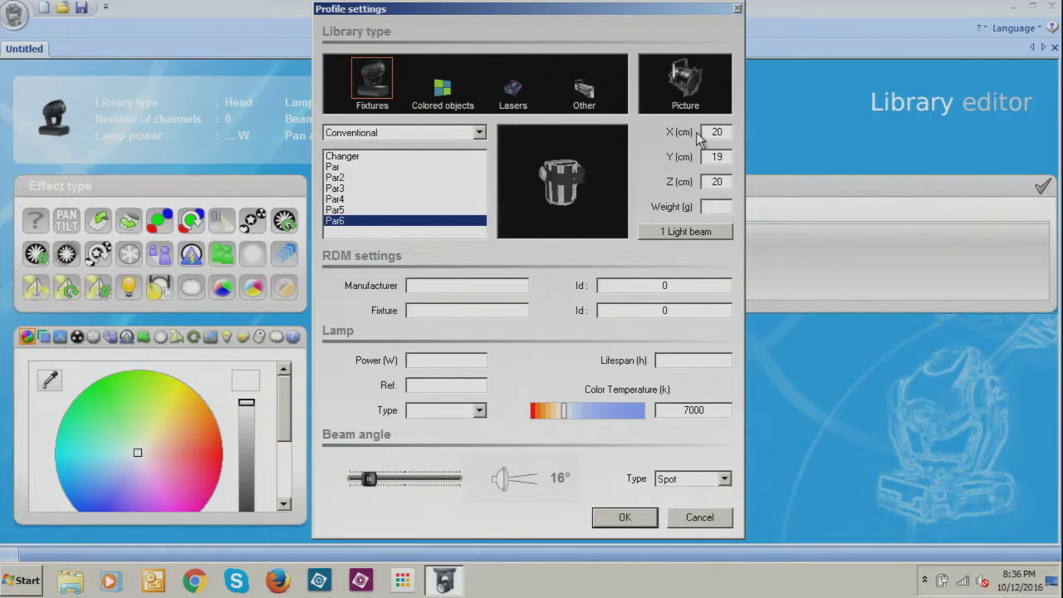
{"action": "double_click", "coordinate": [722, 157]}
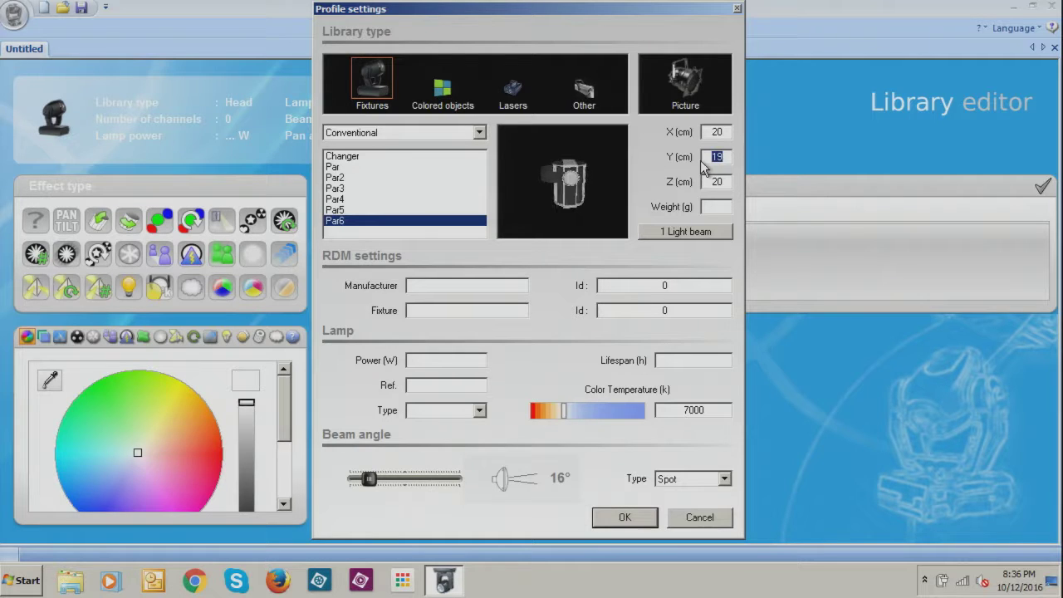
{"action": "type", "text": "20"}
{"action": "left_click_drag", "start_coordinate": [727, 180], "coordinate": [694, 188]}
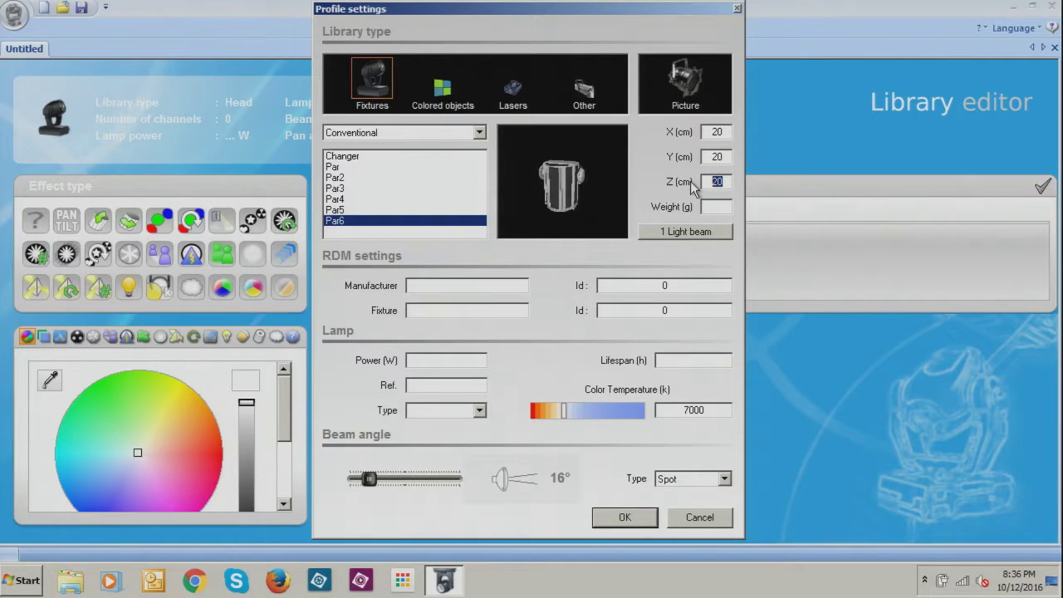
{"action": "type", "text": "10"}
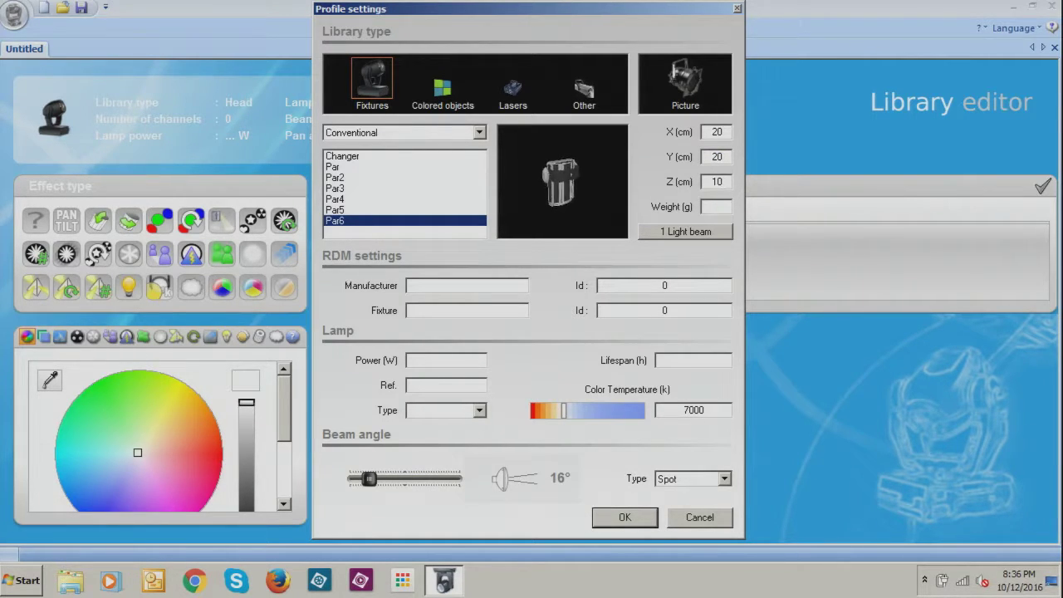
Step: Change the fixture's Y dimension to 10 cm and its Z dimension to 20 cm
{"action": "left_click_drag", "start_coordinate": [729, 158], "coordinate": [674, 187]}
{"action": "type", "text": "10"}
{"action": "type", "text": "20"}
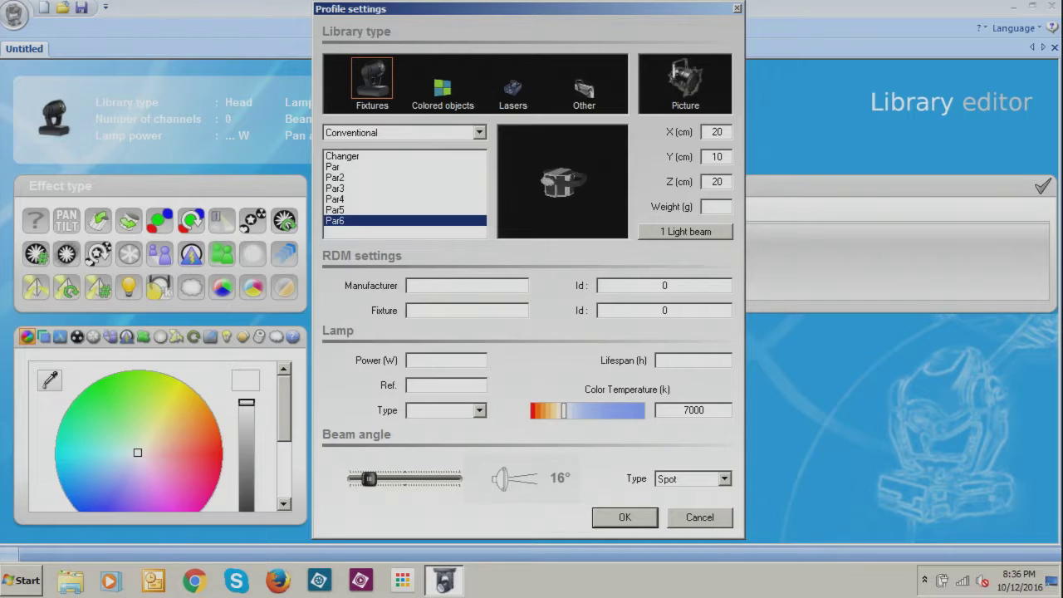
Step: Flatten the fixture model by setting its Y dimension to 6 cm
{"action": "left_click_drag", "start_coordinate": [729, 156], "coordinate": [658, 168]}
{"action": "type", "text": "8"}
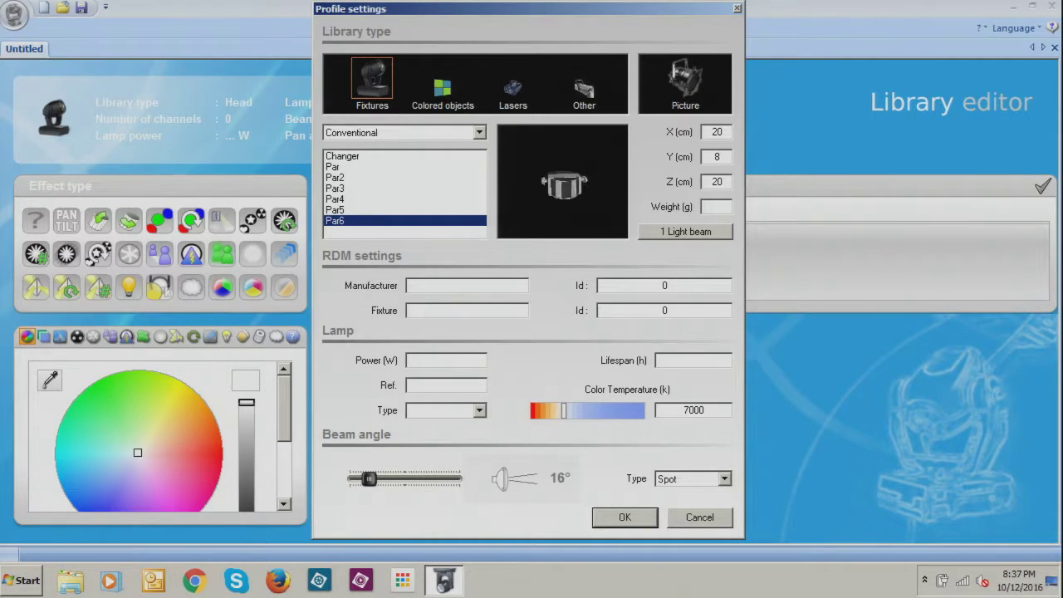
{"action": "type", "text": "6"}
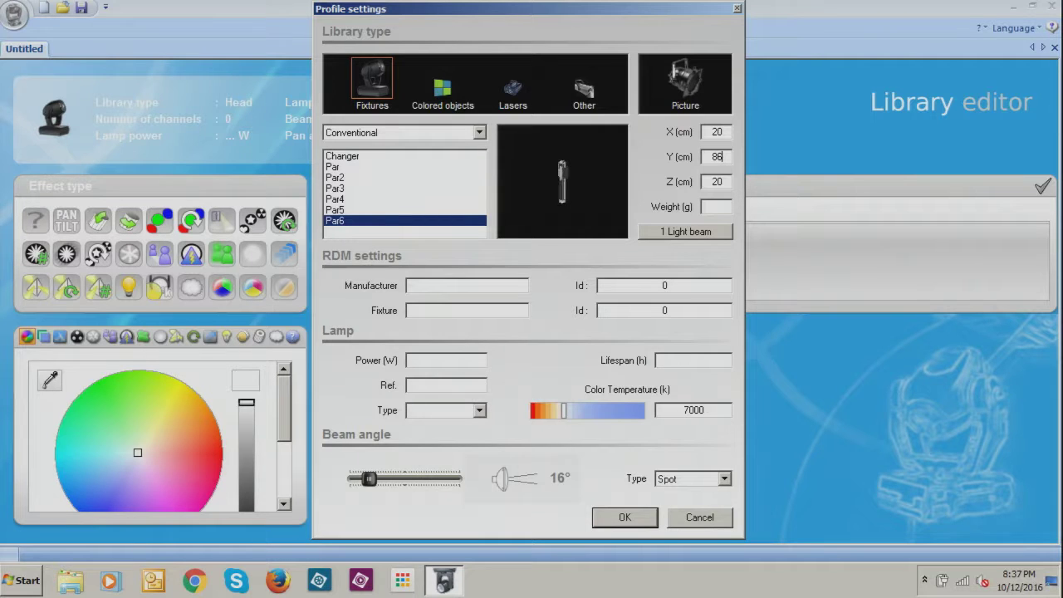
{"action": "key", "text": "BackSpace"}
{"action": "key", "text": "BackSpace"}
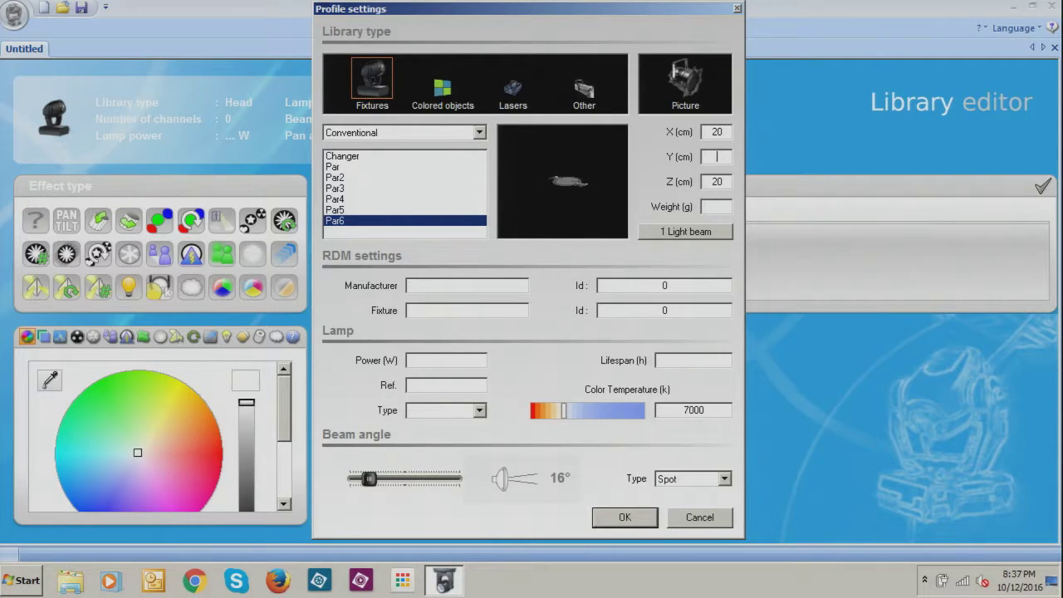
{"action": "type", "text": "6"}
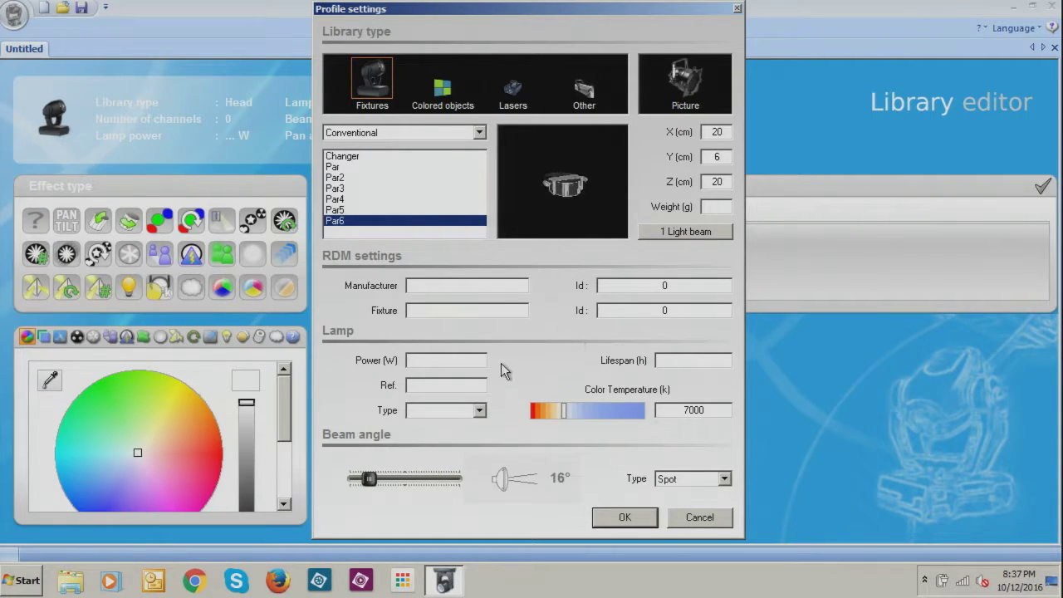
Step: Enter Chauvet as the RDM manufacturer and FX PAR 9 as the fixture name
{"action": "left_click", "coordinate": [524, 282]}
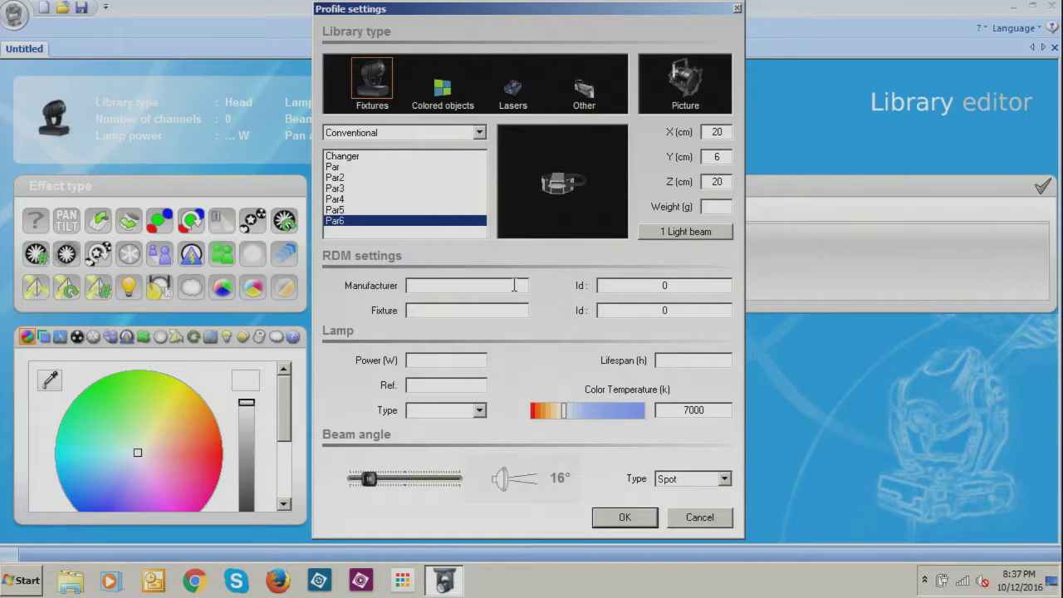
{"action": "type", "text": "Chauvet"}
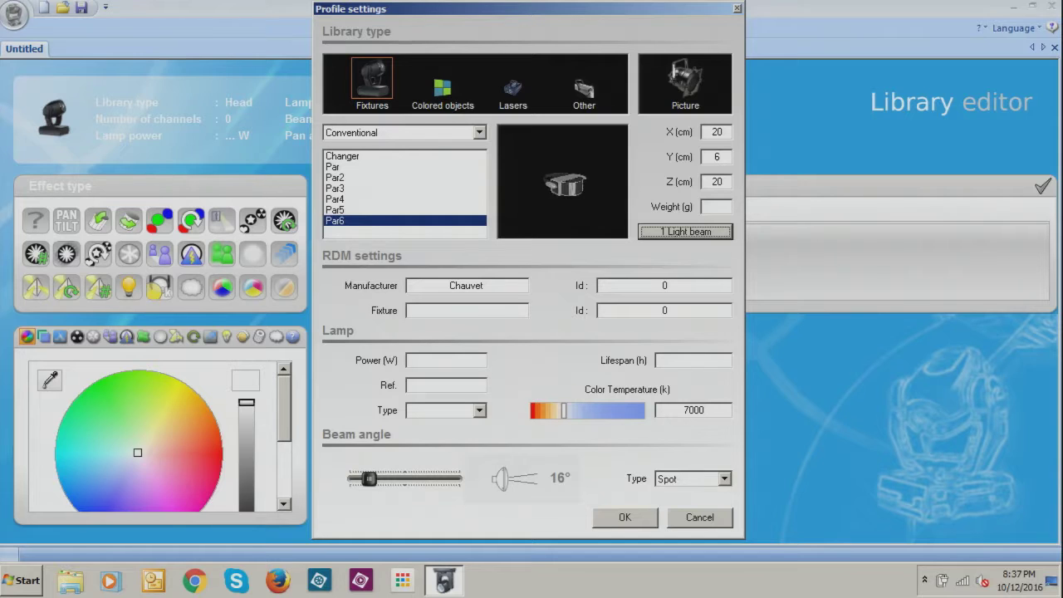
{"action": "left_click", "coordinate": [469, 310]}
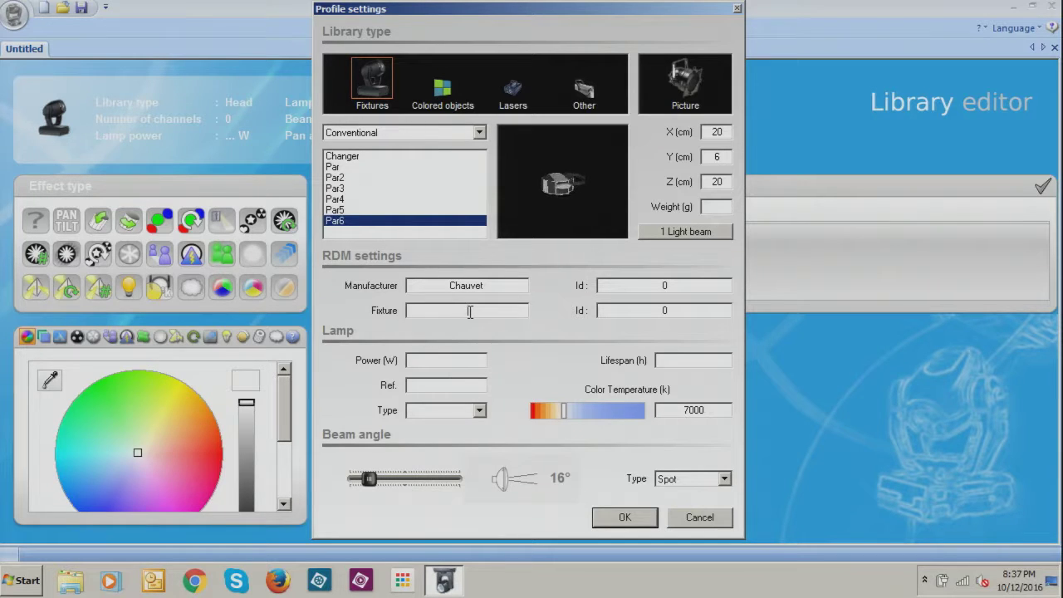
{"action": "type", "text": "FX"}
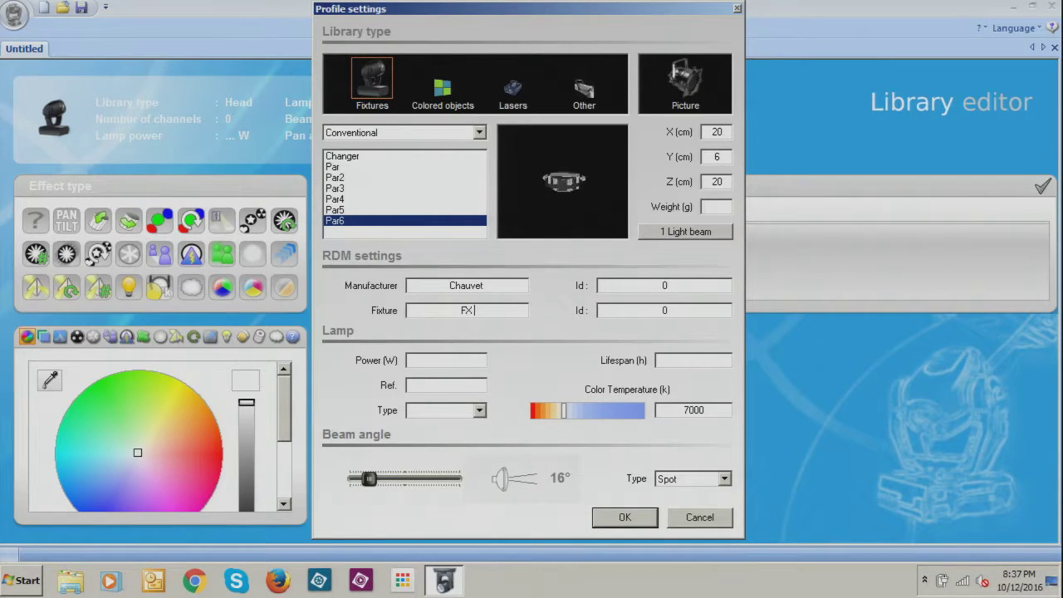
{"action": "type", "text": " PAR 9"}
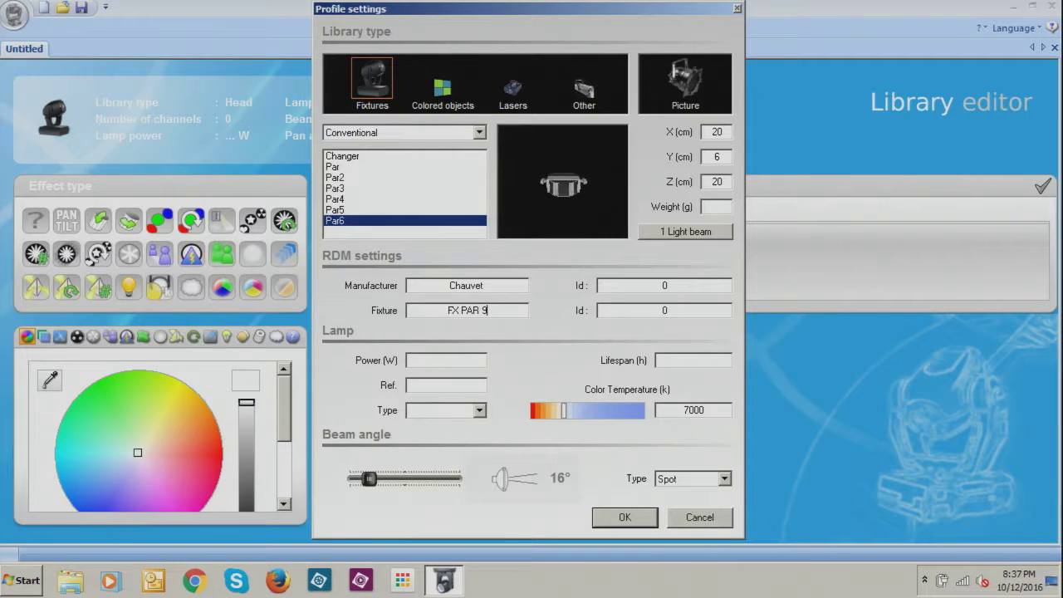
Step: Set the fixture's light beam count to 11
{"action": "left_click", "coordinate": [677, 232]}
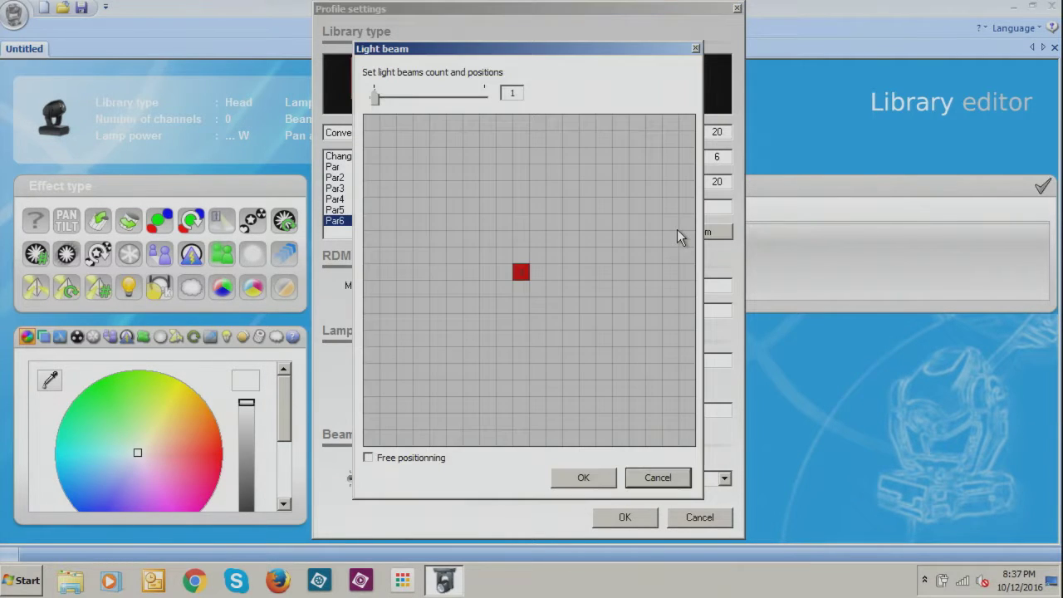
{"action": "left_click_drag", "start_coordinate": [513, 93], "coordinate": [495, 92]}
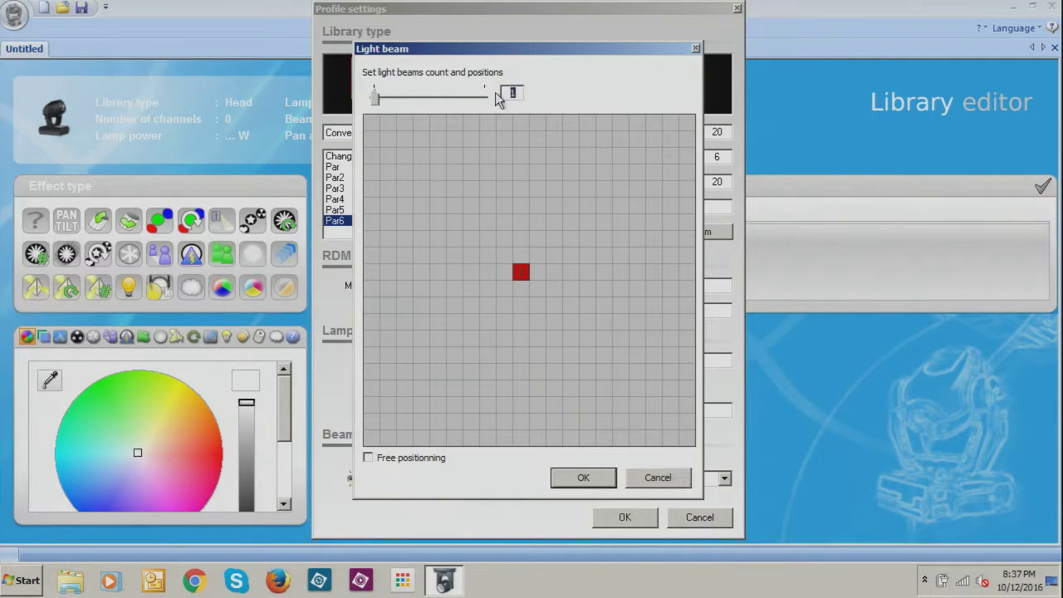
{"action": "type", "text": "11"}
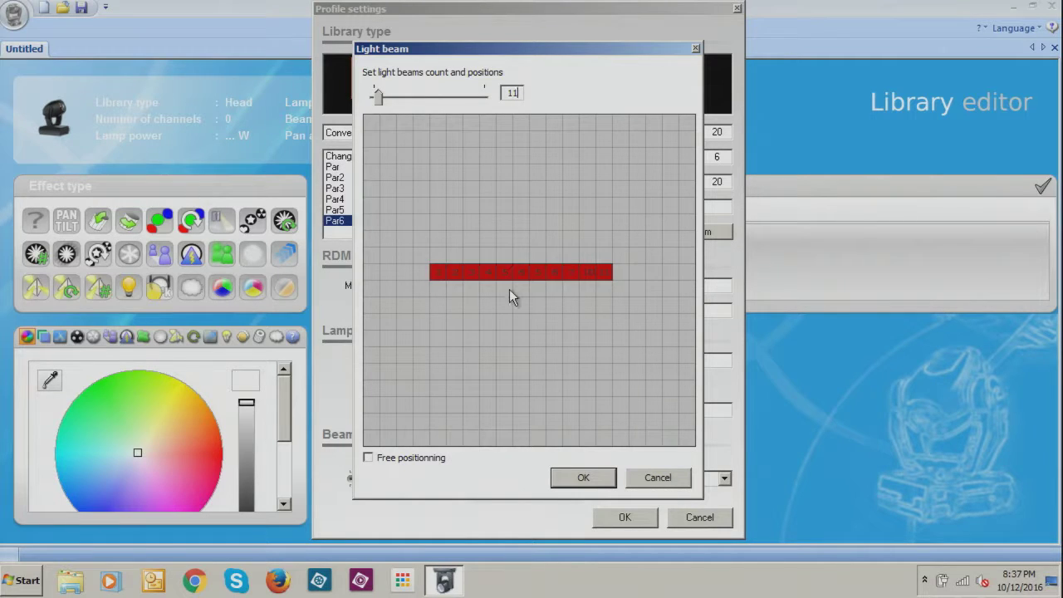
Step: Arrange ten light beams in a ring on the grid, place beam 11 in its centre, and apply the profile settings
{"action": "left_click_drag", "start_coordinate": [441, 268], "coordinate": [470, 242]}
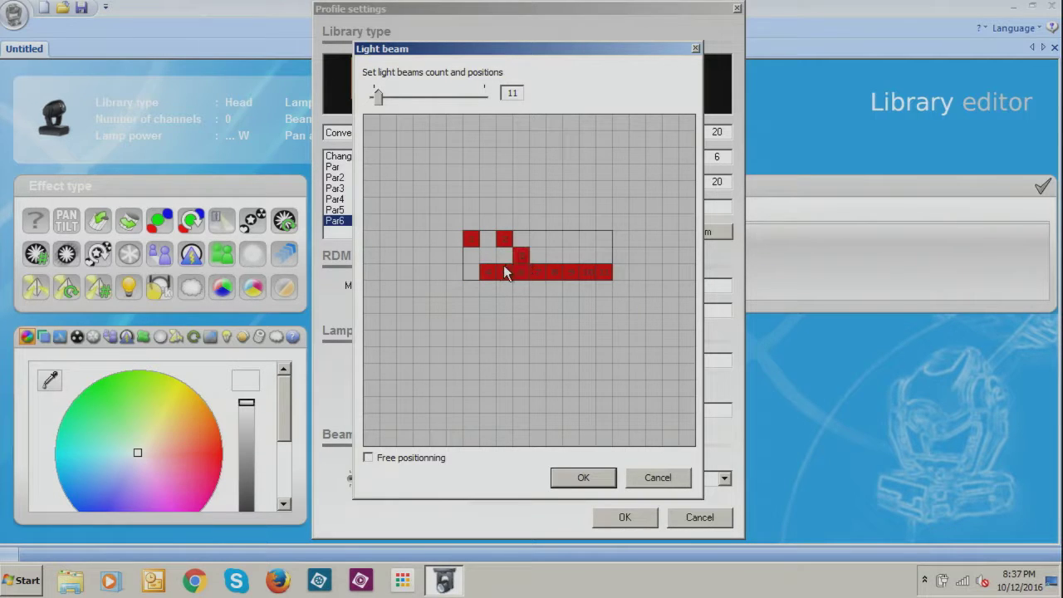
{"action": "left_click_drag", "start_coordinate": [511, 273], "coordinate": [554, 240]}
{"action": "left_click_drag", "start_coordinate": [523, 270], "coordinate": [511, 305]}
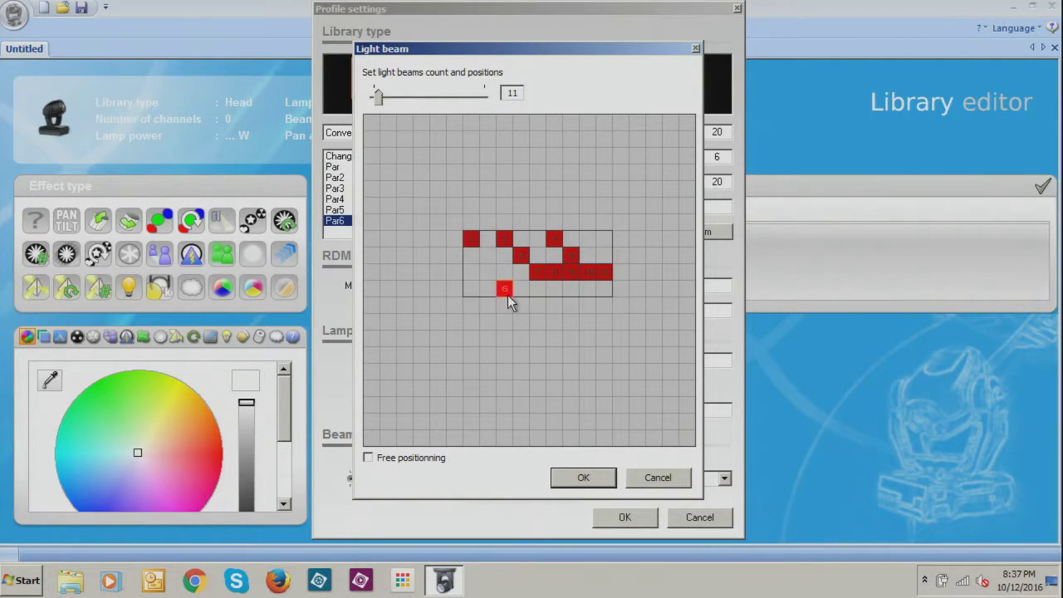
{"action": "left_click_drag", "start_coordinate": [507, 300], "coordinate": [508, 296]}
{"action": "left_click_drag", "start_coordinate": [571, 255], "coordinate": [481, 298]}
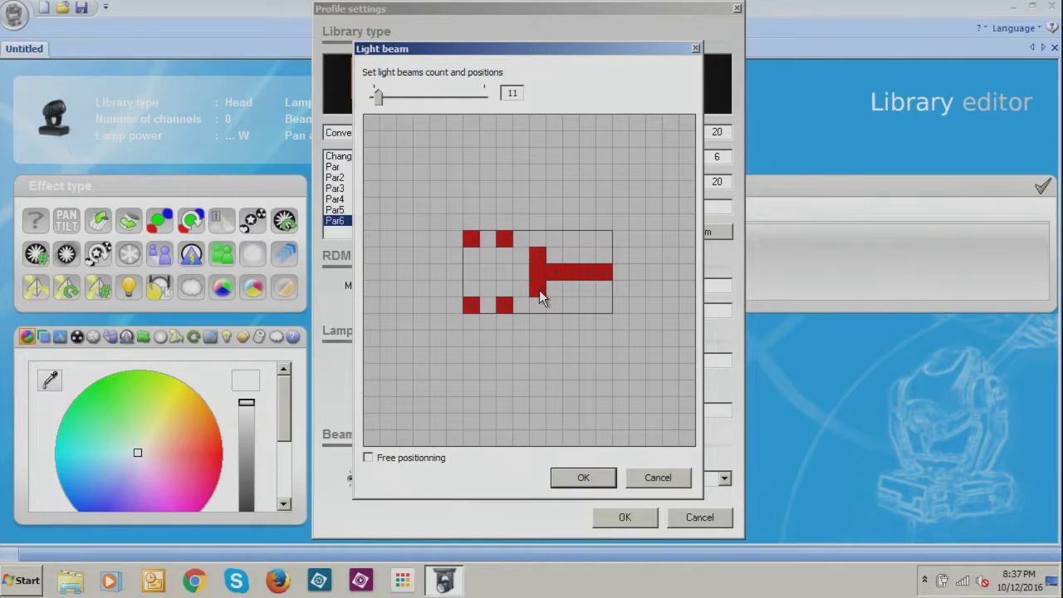
{"action": "left_click_drag", "start_coordinate": [538, 272], "coordinate": [445, 288]}
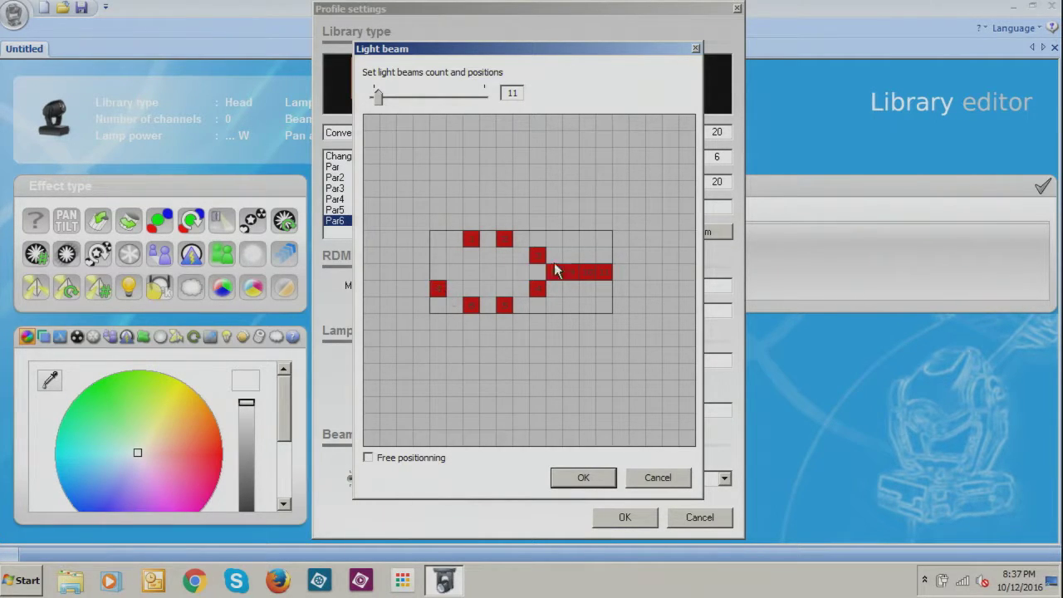
{"action": "left_click_drag", "start_coordinate": [558, 271], "coordinate": [437, 257]}
{"action": "left_click_drag", "start_coordinate": [591, 274], "coordinate": [437, 252]}
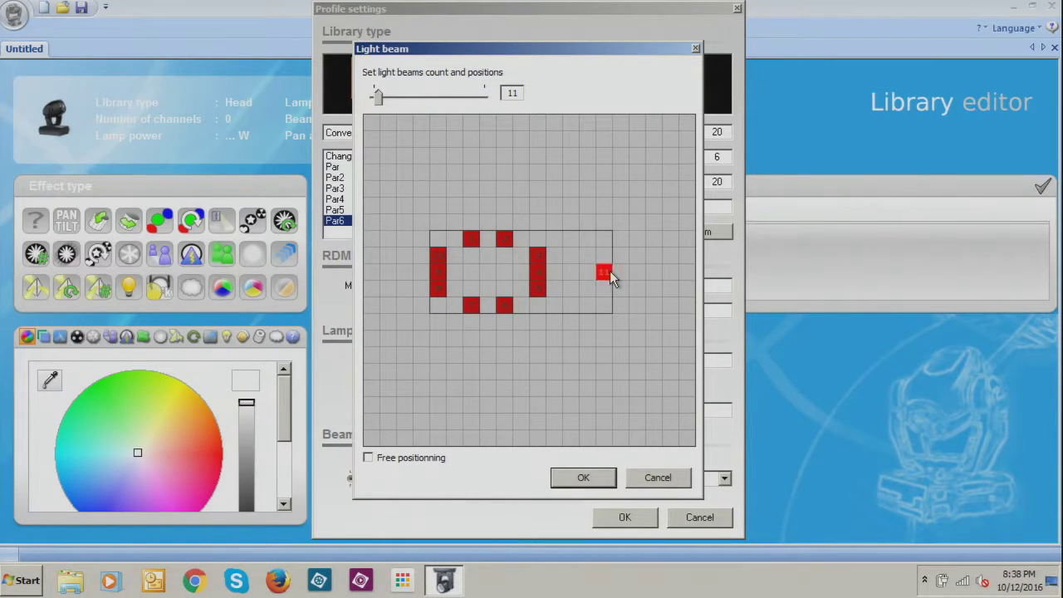
{"action": "left_click_drag", "start_coordinate": [610, 270], "coordinate": [499, 267]}
{"action": "left_click", "coordinate": [581, 479]}
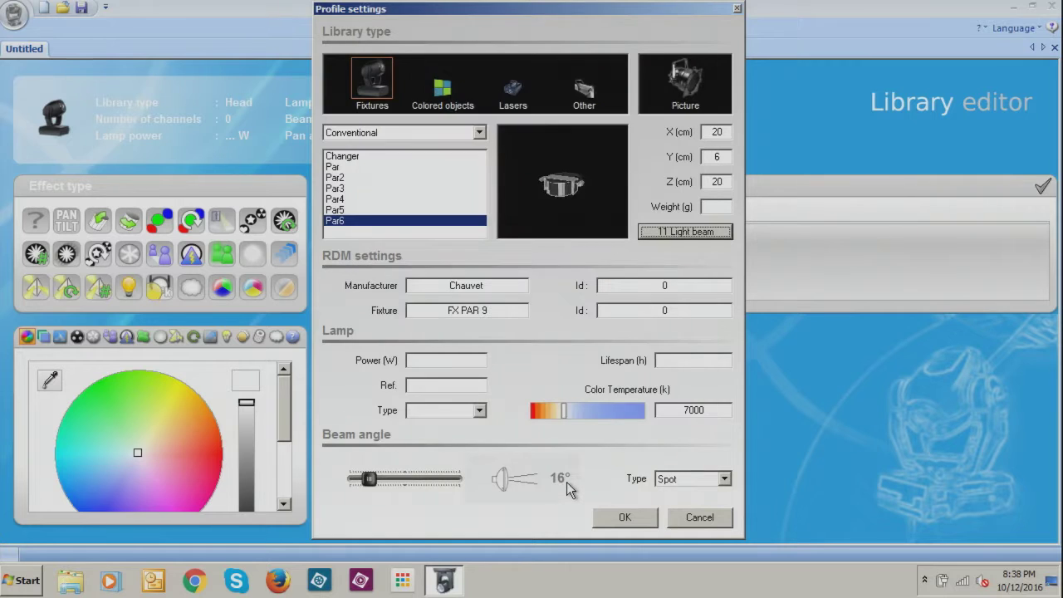
{"action": "left_click", "coordinate": [641, 522]}
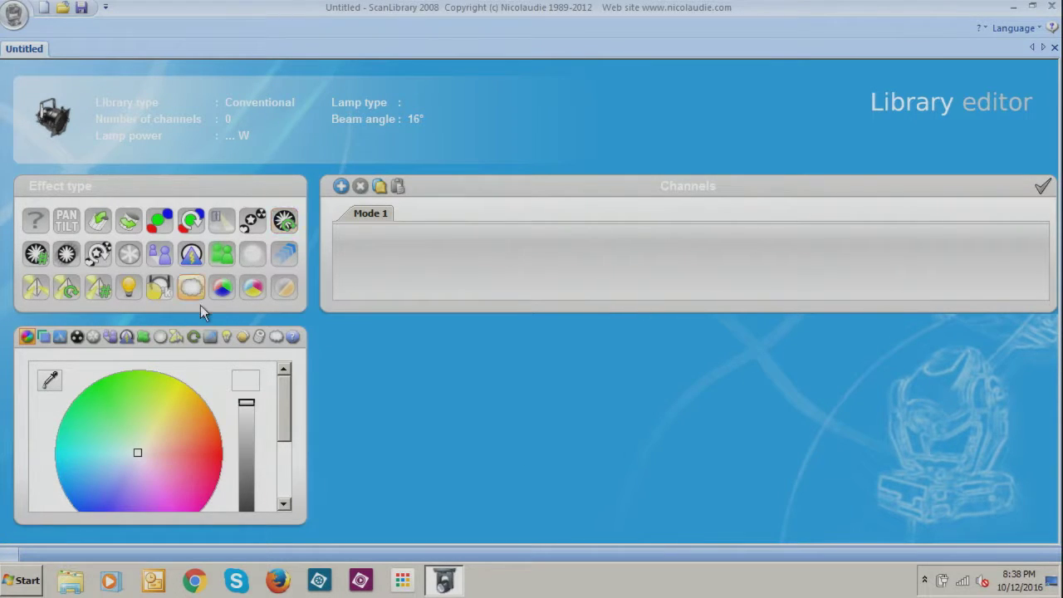
Step: Add three more channel modes, Mode 2 to Mode 4, to the profile
{"action": "left_click", "coordinate": [341, 186]}
{"action": "left_click", "coordinate": [341, 186]}
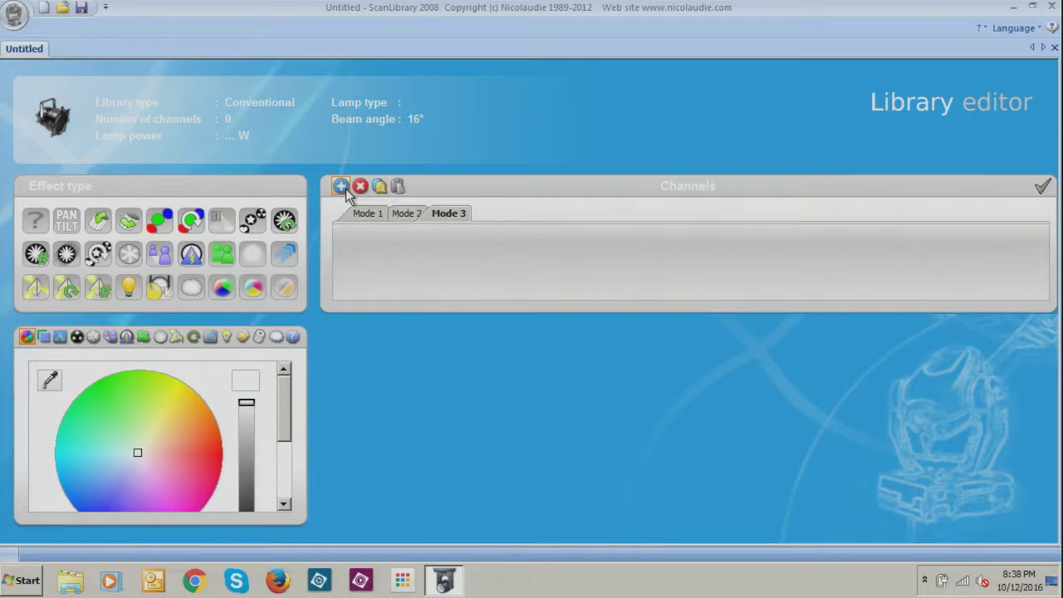
{"action": "left_click", "coordinate": [340, 186]}
Step: Add red, green and blue channels to Mode 1, followed by a Color channel with a purple preset
{"action": "left_click", "coordinate": [363, 212]}
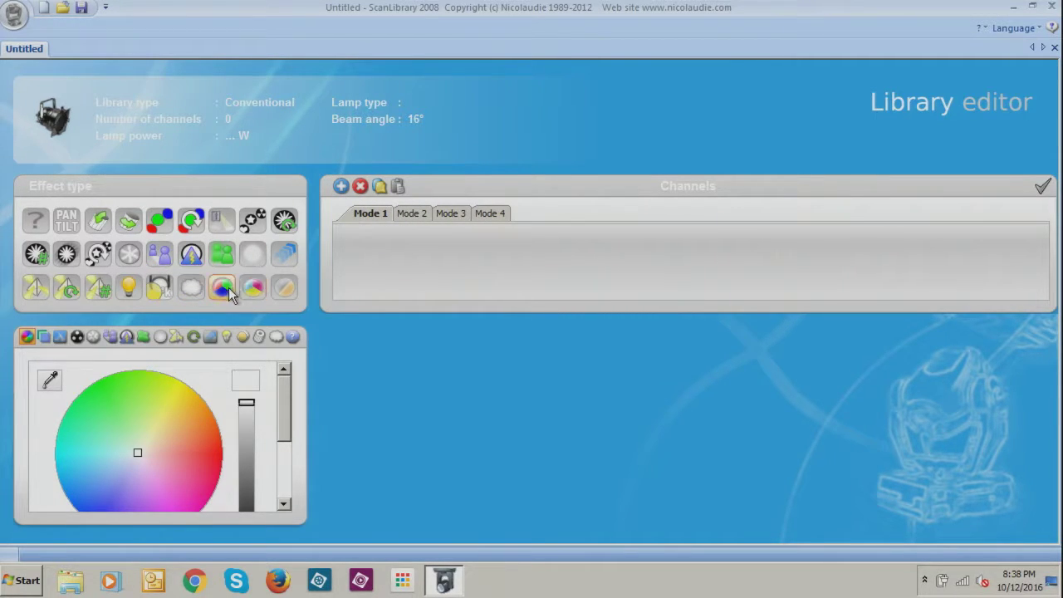
{"action": "left_click_drag", "start_coordinate": [224, 287], "coordinate": [394, 267]}
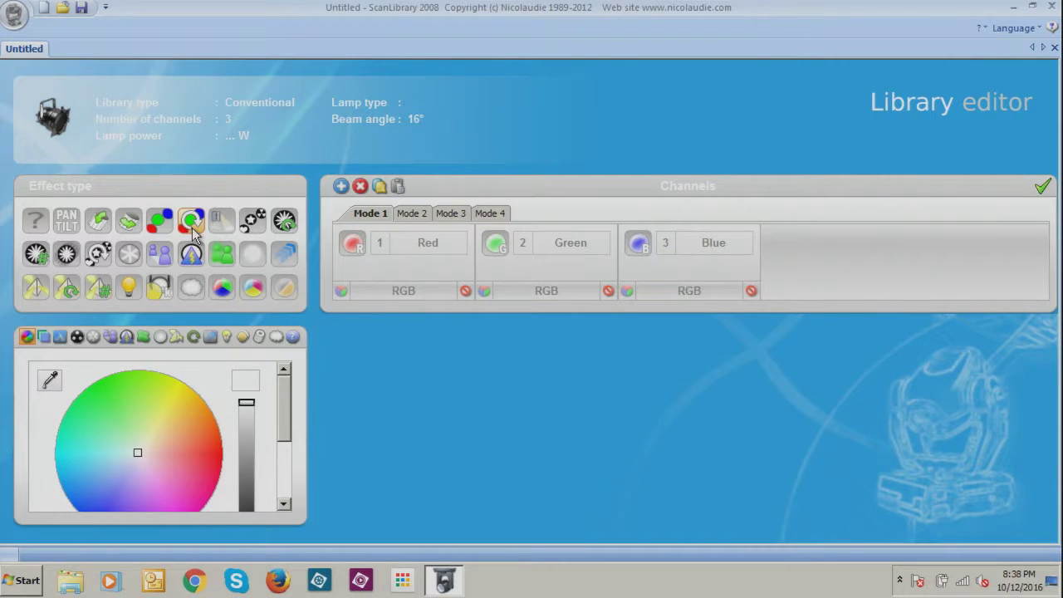
{"action": "left_click_drag", "start_coordinate": [158, 220], "coordinate": [802, 269]}
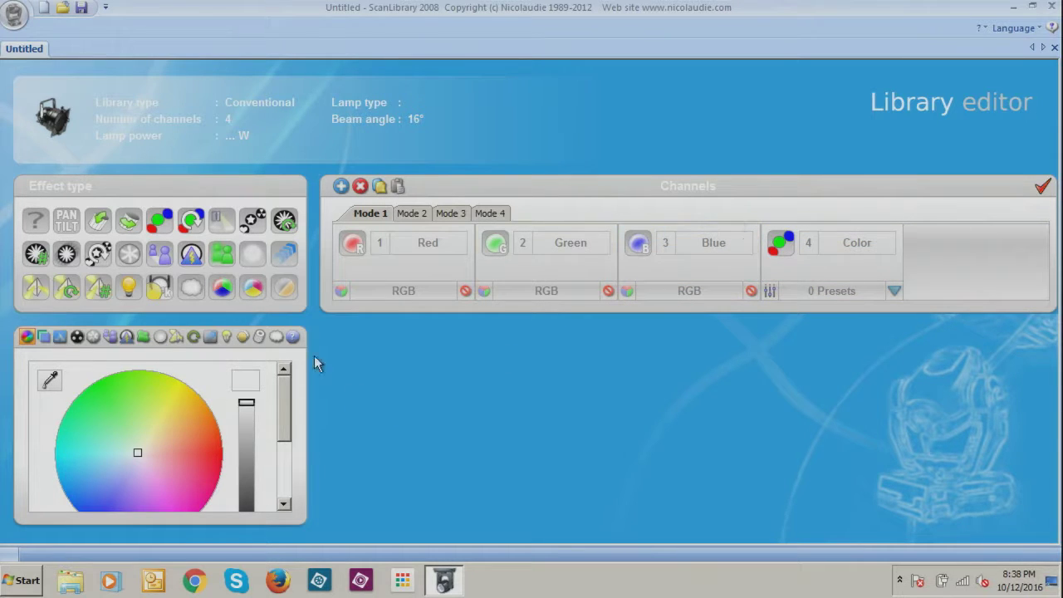
{"action": "left_click_drag", "start_coordinate": [137, 455], "coordinate": [164, 527]}
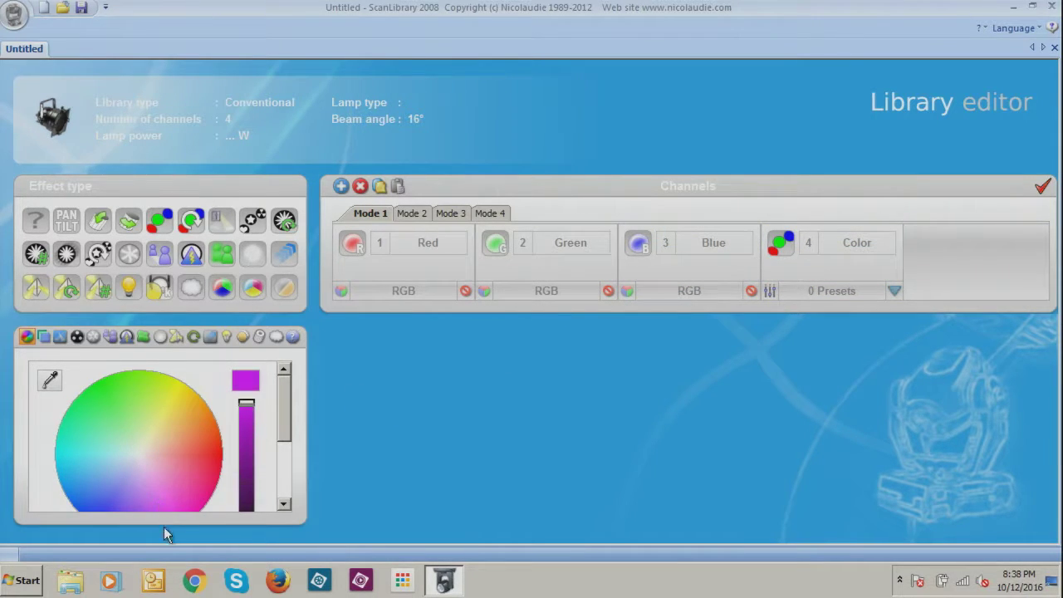
{"action": "left_click_drag", "start_coordinate": [246, 381], "coordinate": [785, 367]}
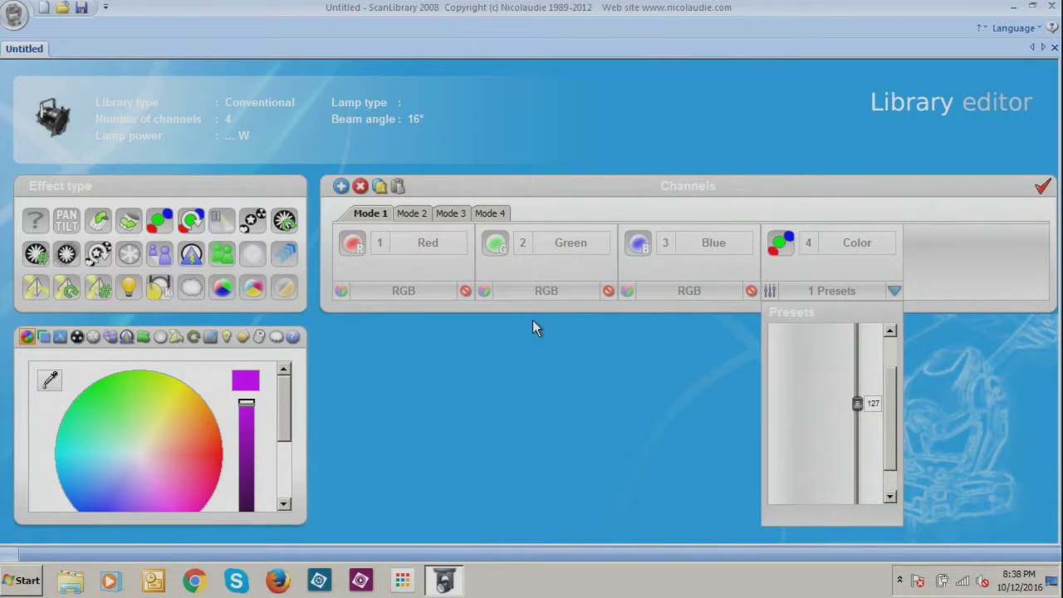
Step: Add a Shutter channel as channel 5 of Mode 1 and give it Strobe Off and Strobe presets
{"action": "left_click_drag", "start_coordinate": [190, 254], "coordinate": [959, 266]}
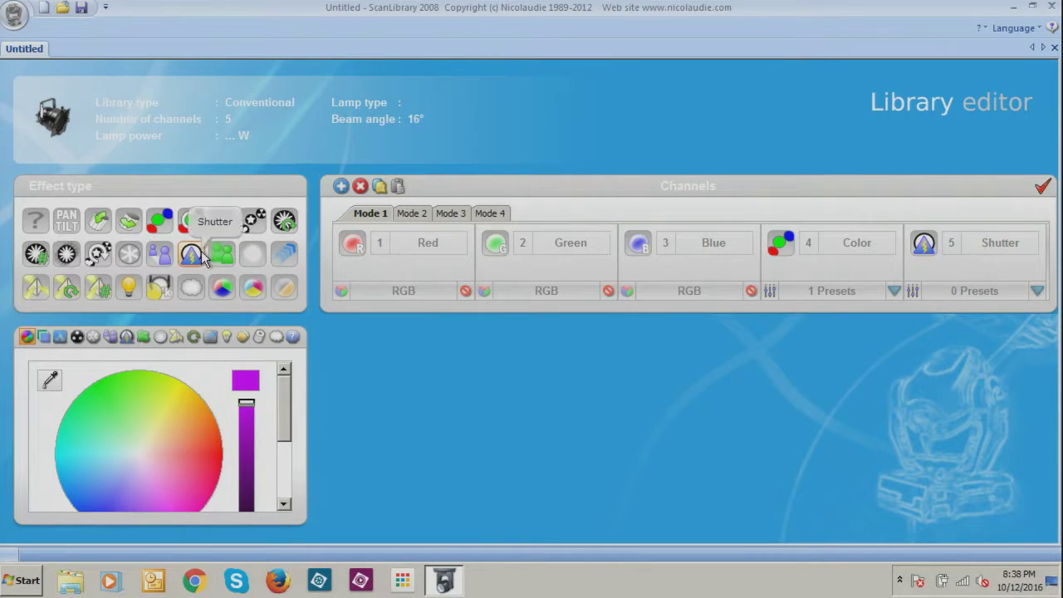
{"action": "left_click", "coordinate": [125, 338]}
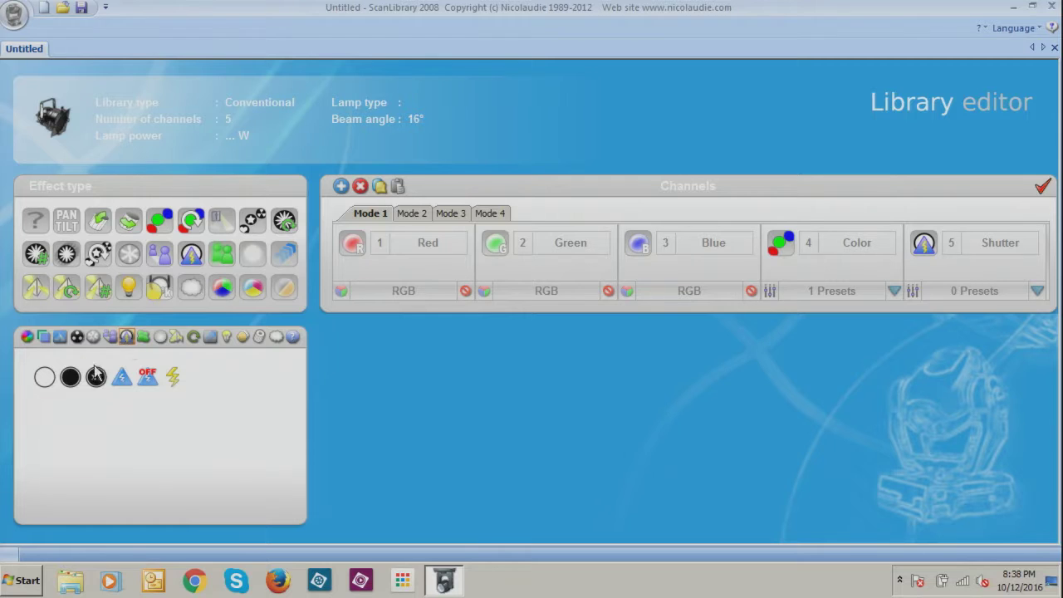
{"action": "left_click_drag", "start_coordinate": [147, 378], "coordinate": [973, 342]}
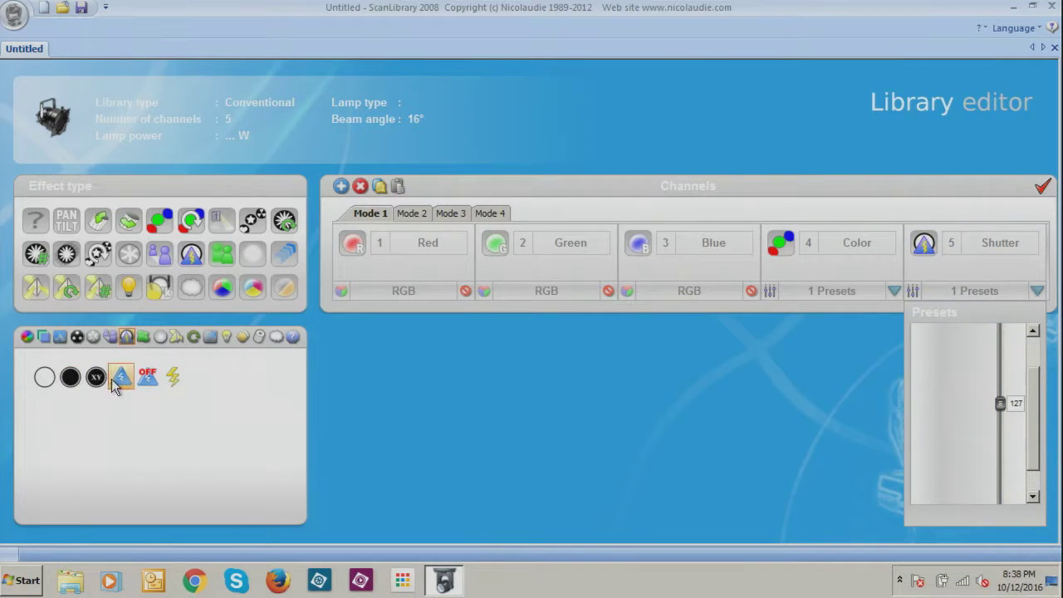
{"action": "left_click_drag", "start_coordinate": [116, 386], "coordinate": [959, 436]}
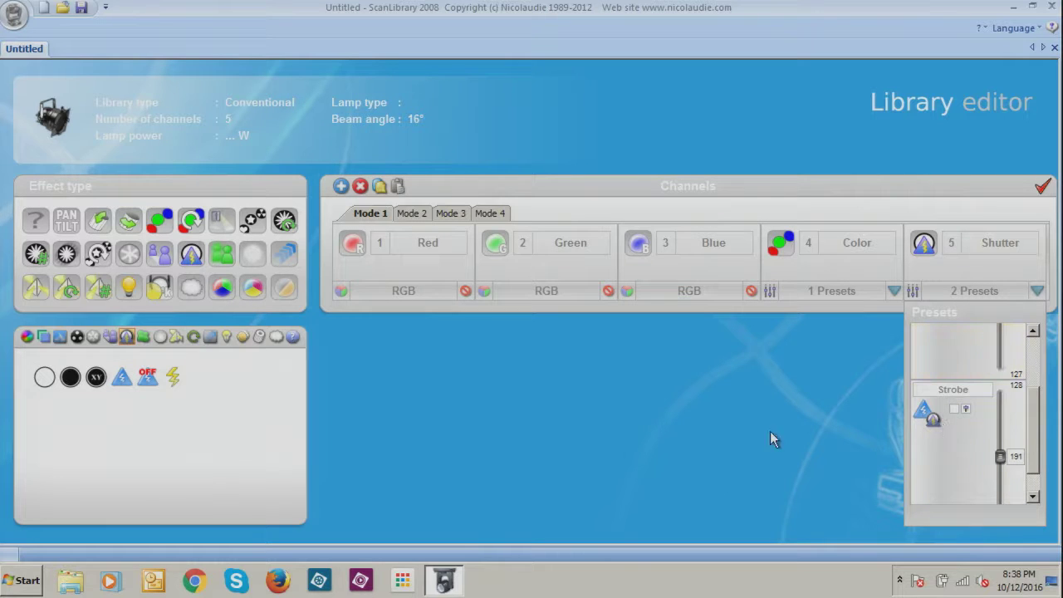
Step: Add the MusicHP preset after Strobe in the Shutter channel
{"action": "left_click", "coordinate": [292, 336]}
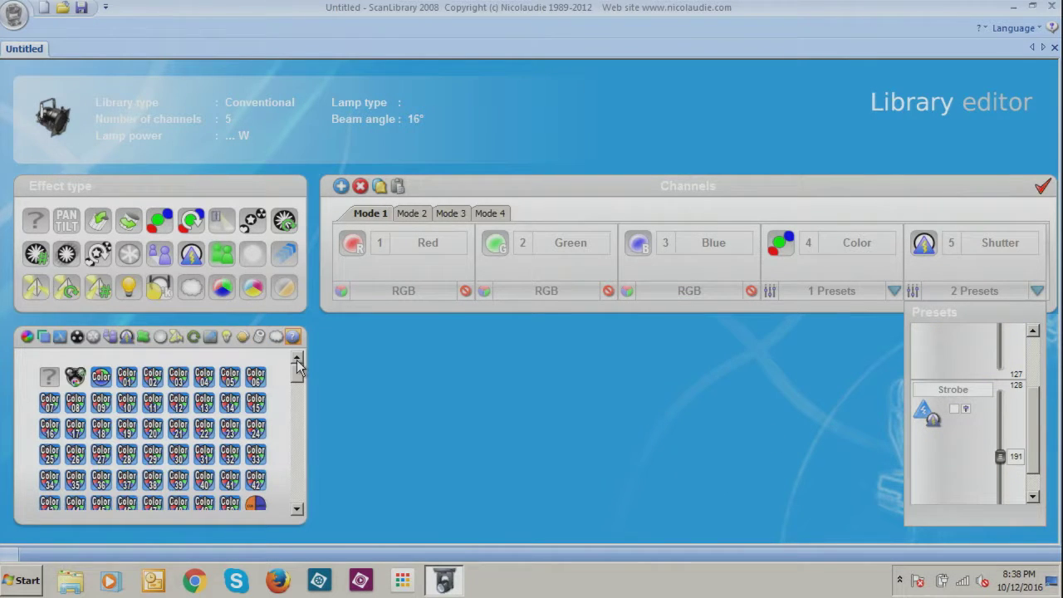
{"action": "scroll", "coordinate": [298, 428], "scroll_direction": "down", "scroll_amount": 5}
{"action": "left_click_drag", "start_coordinate": [259, 397], "coordinate": [963, 497]}
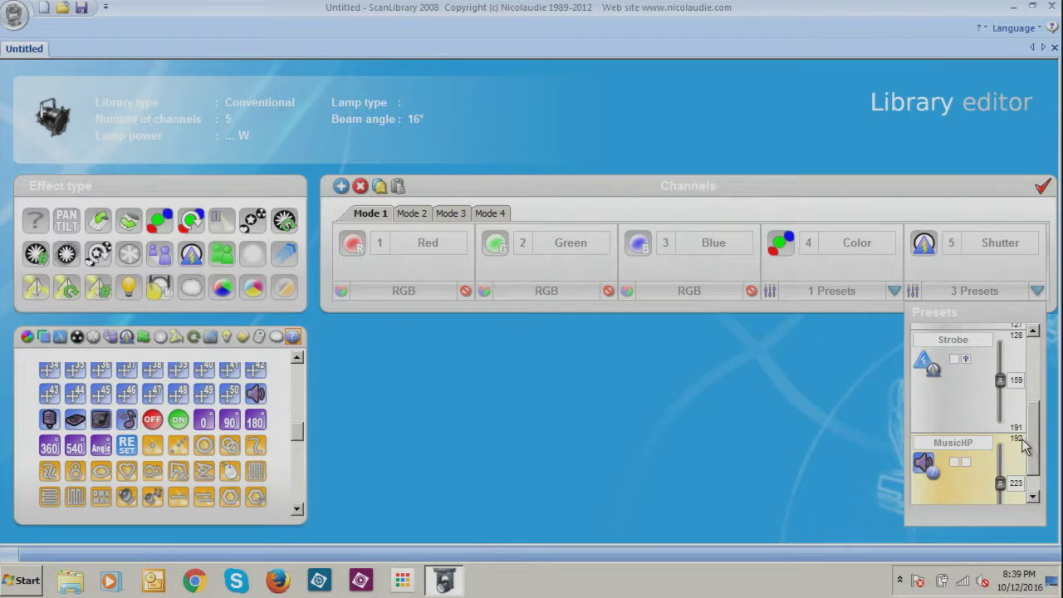
Step: Set the Shutter channel's MusicHP preset to start at 251 and its Strobe preset to start at 6
{"action": "double_click", "coordinate": [1022, 440]}
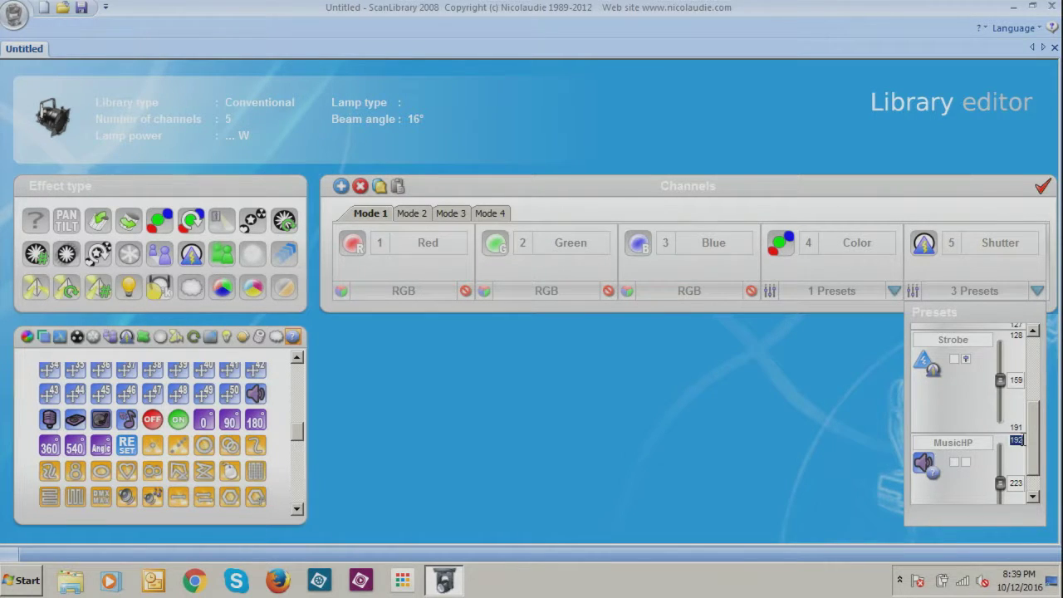
{"action": "type", "text": "251"}
{"action": "double_click", "coordinate": [1021, 337]}
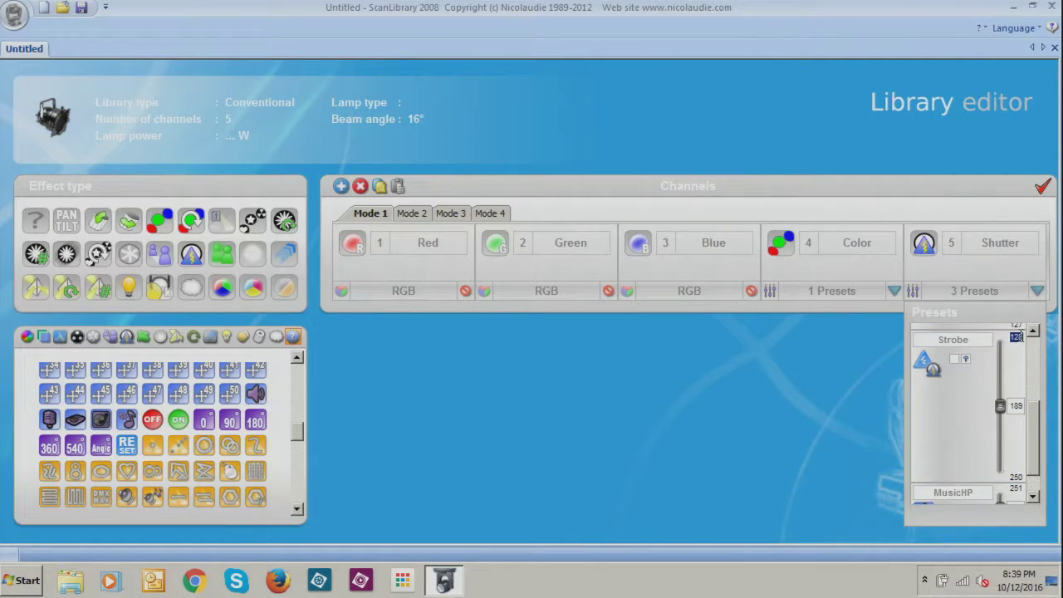
{"action": "type", "text": "006"}
{"action": "key", "text": "Return"}
{"action": "left_click_drag", "start_coordinate": [1039, 427], "coordinate": [1043, 365]}
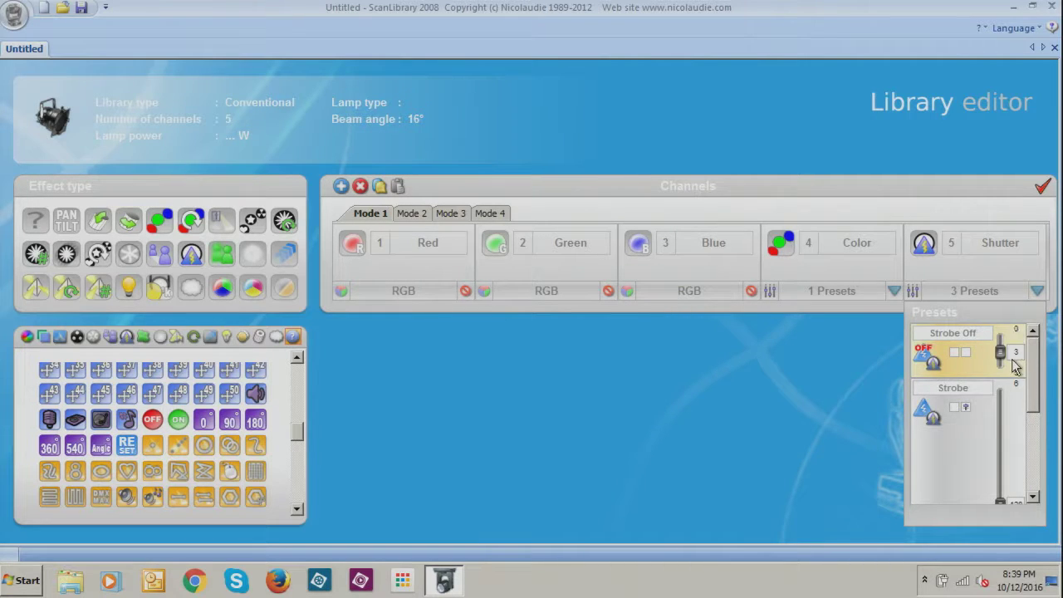
{"action": "left_click_drag", "start_coordinate": [1034, 373], "coordinate": [1031, 452]}
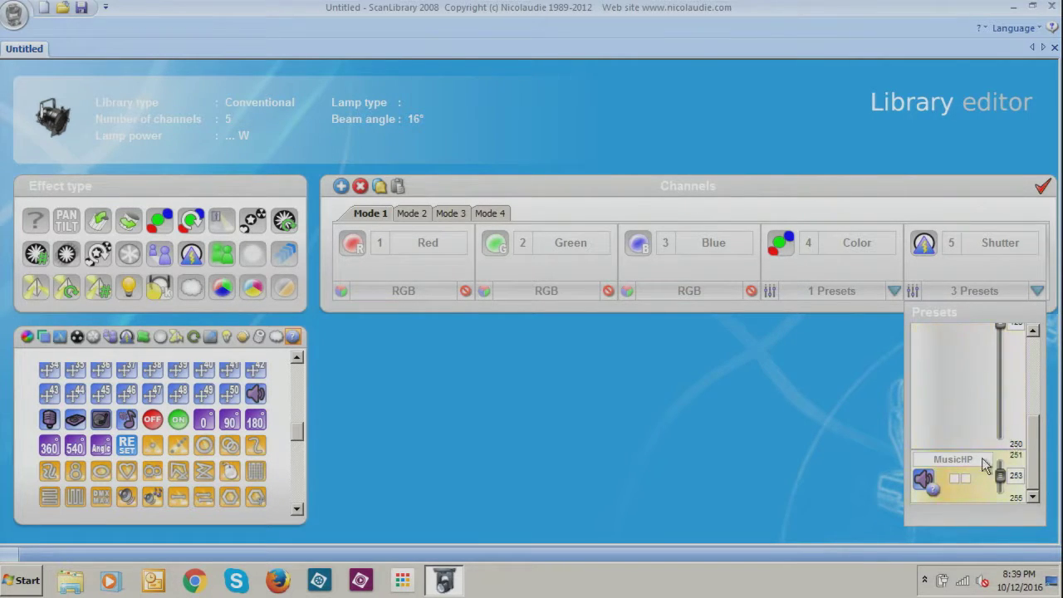
{"action": "right_click", "coordinate": [971, 477]}
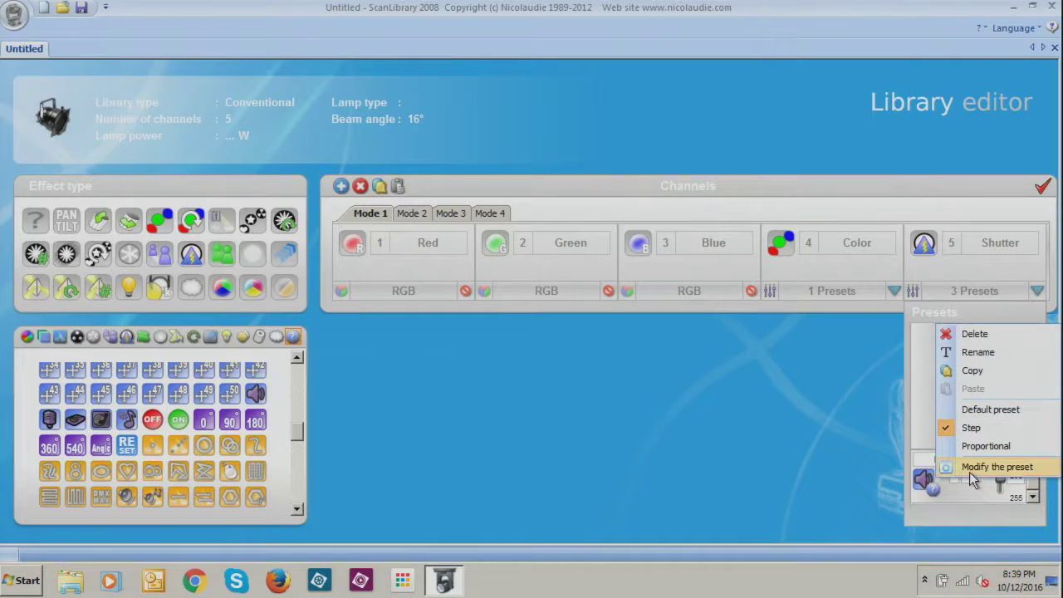
{"action": "left_click", "coordinate": [963, 467]}
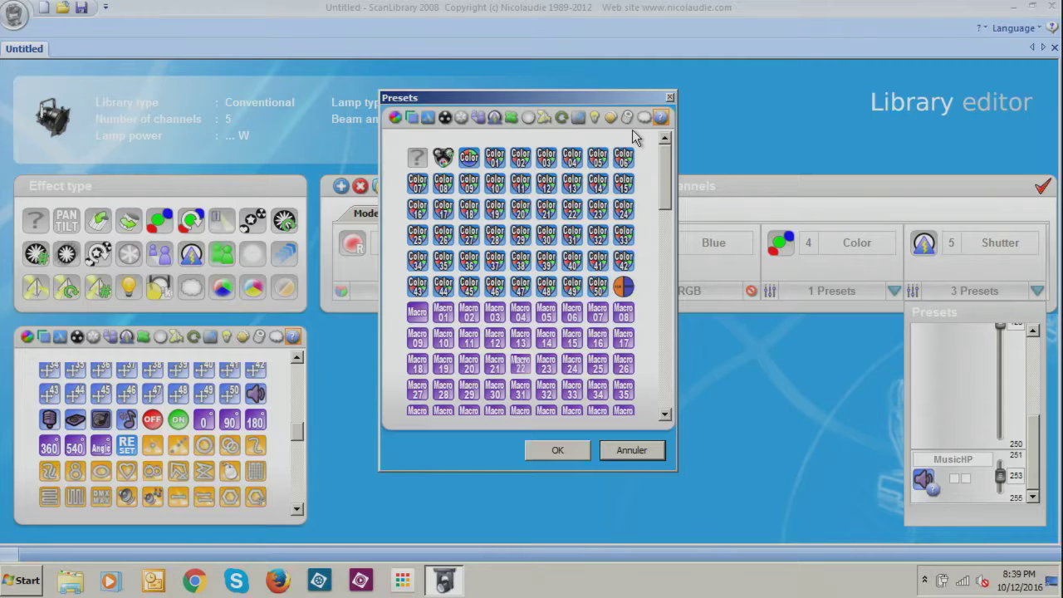
{"action": "left_click", "coordinate": [669, 97]}
Step: Restrict the Red channel to light beams 1 and 4 instead of all beams
{"action": "right_click", "coordinate": [416, 275]}
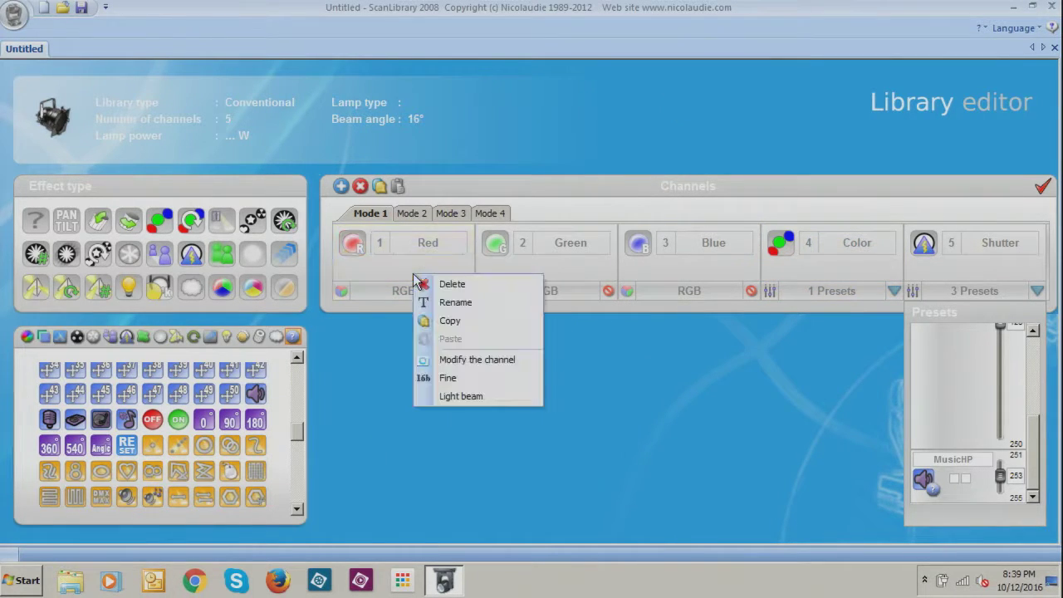
{"action": "left_click", "coordinate": [463, 396]}
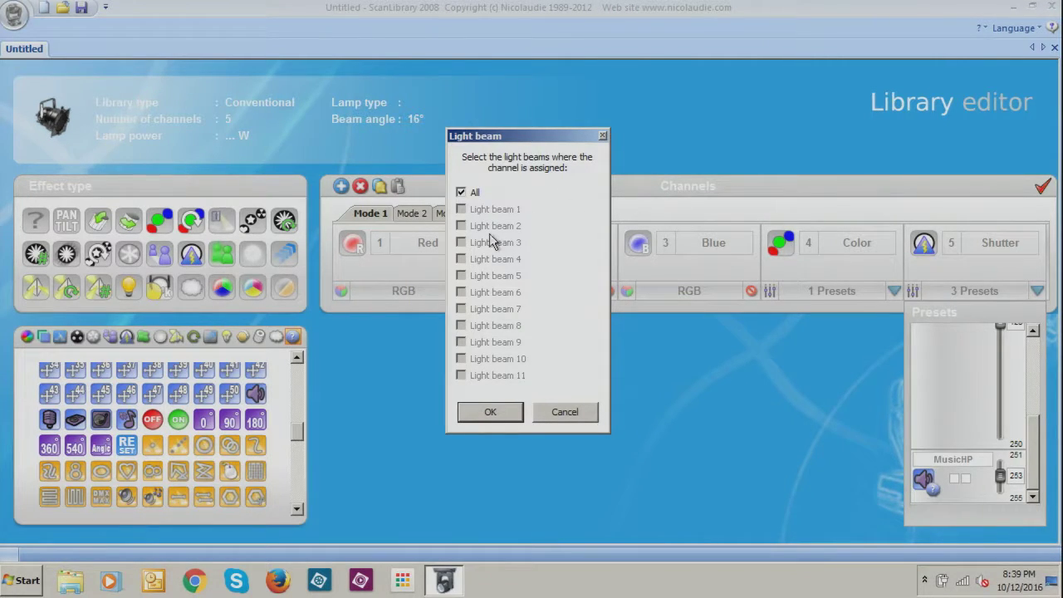
{"action": "left_click", "coordinate": [461, 193]}
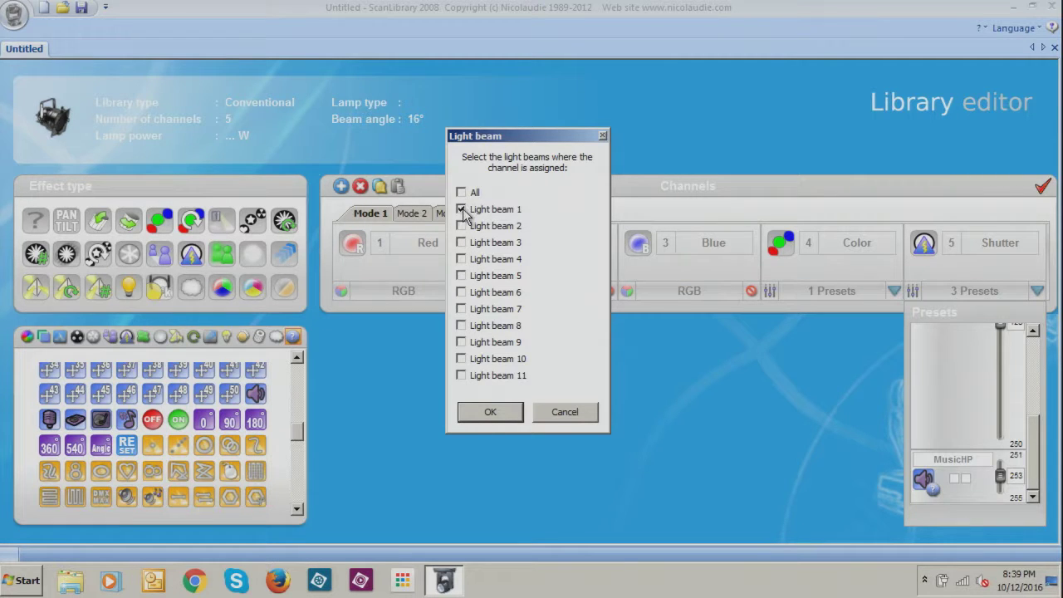
{"action": "left_click", "coordinate": [461, 209]}
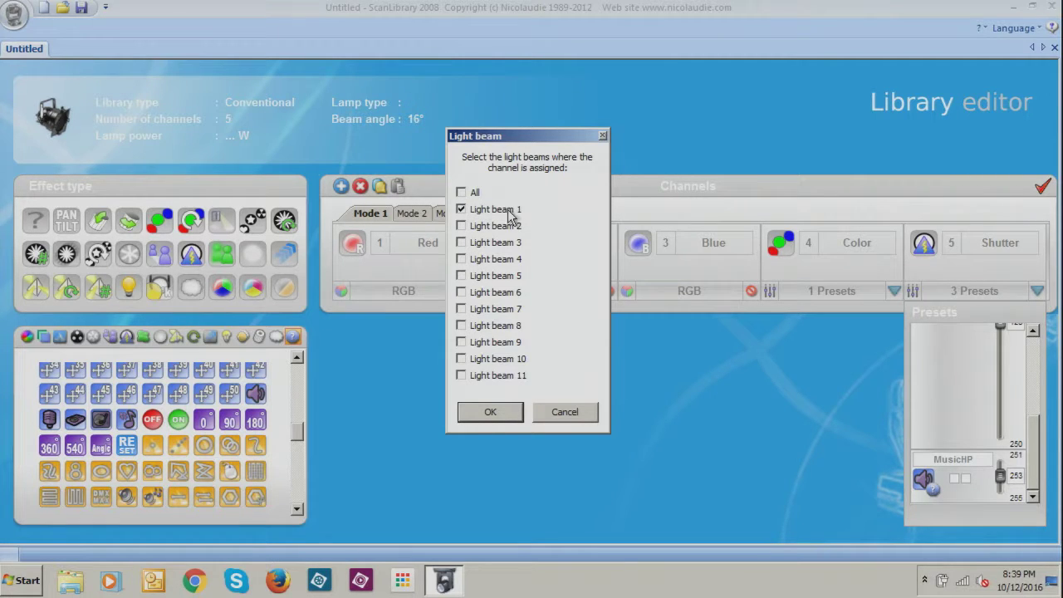
{"action": "left_click", "coordinate": [496, 261]}
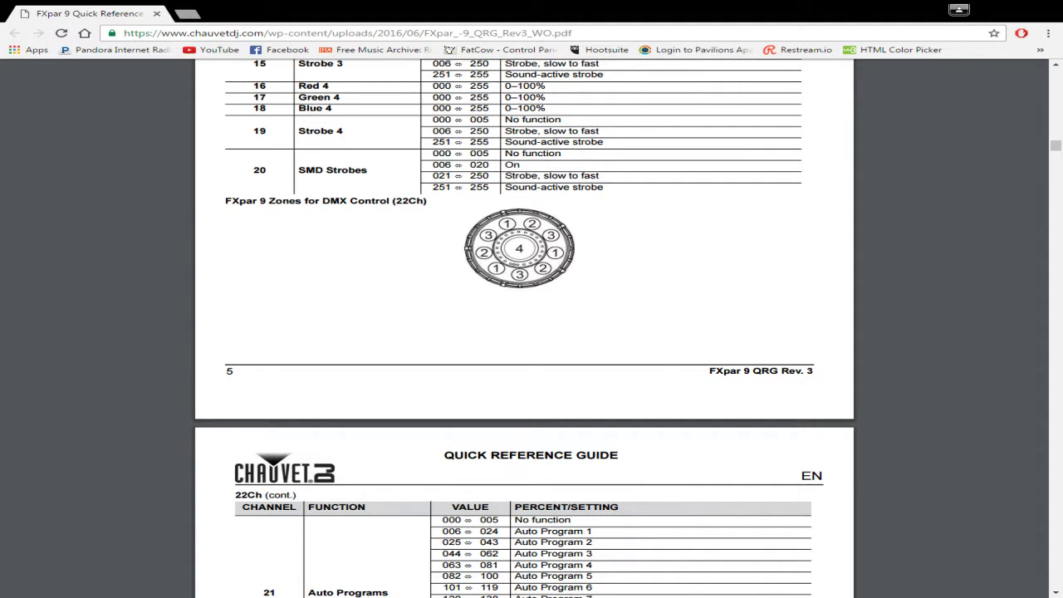
Step: Switch to the FXpar 9 quick reference guide in the browser and review the LED layout, DMX values and 22Ch zone diagram
{"action": "scroll", "coordinate": [512, 299], "scroll_direction": "up", "scroll_amount": 20}
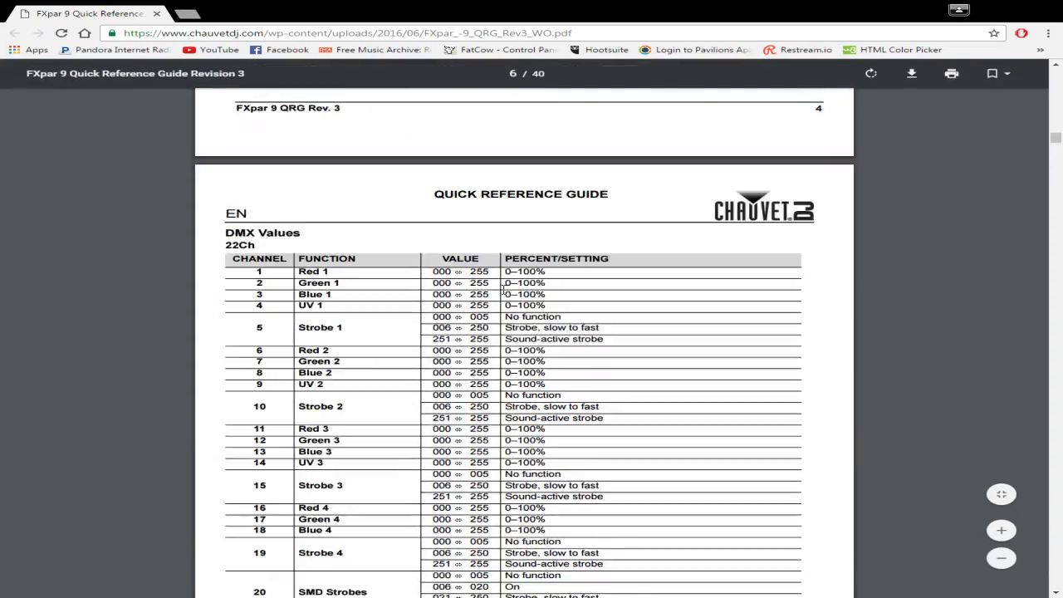
{"action": "scroll", "coordinate": [512, 307], "scroll_direction": "up", "scroll_amount": 6}
{"action": "scroll", "coordinate": [502, 305], "scroll_direction": "down", "scroll_amount": 6}
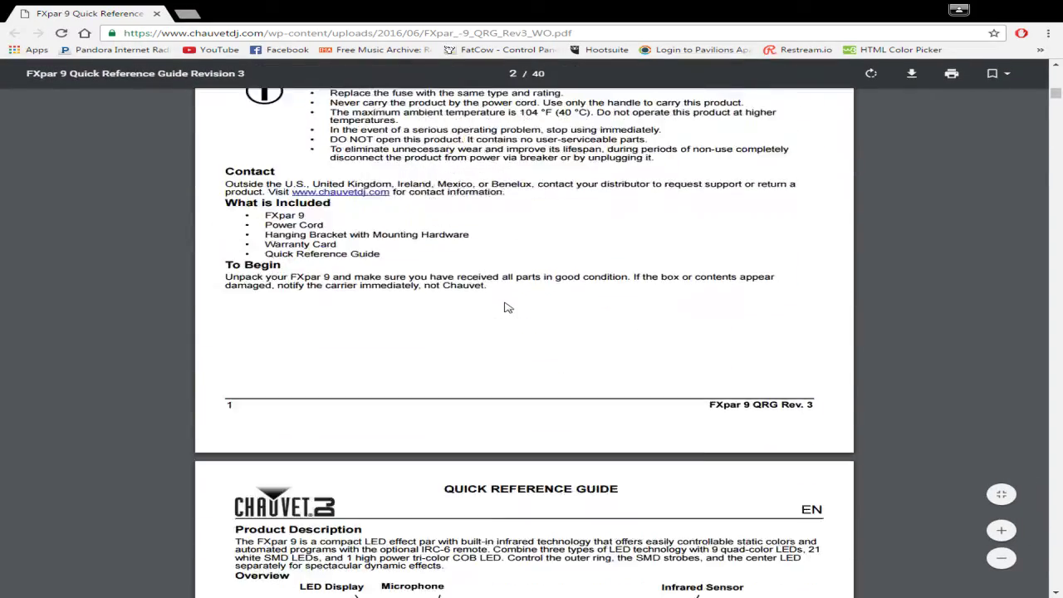
{"action": "scroll", "coordinate": [498, 302], "scroll_direction": "down", "scroll_amount": 1}
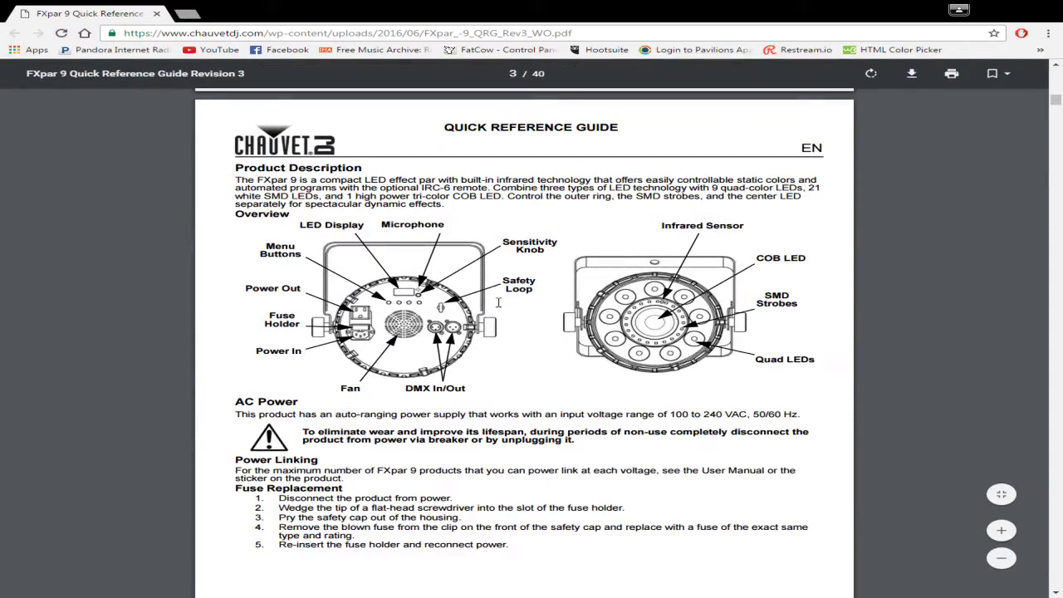
{"action": "scroll", "coordinate": [499, 302], "scroll_direction": "down", "scroll_amount": 2}
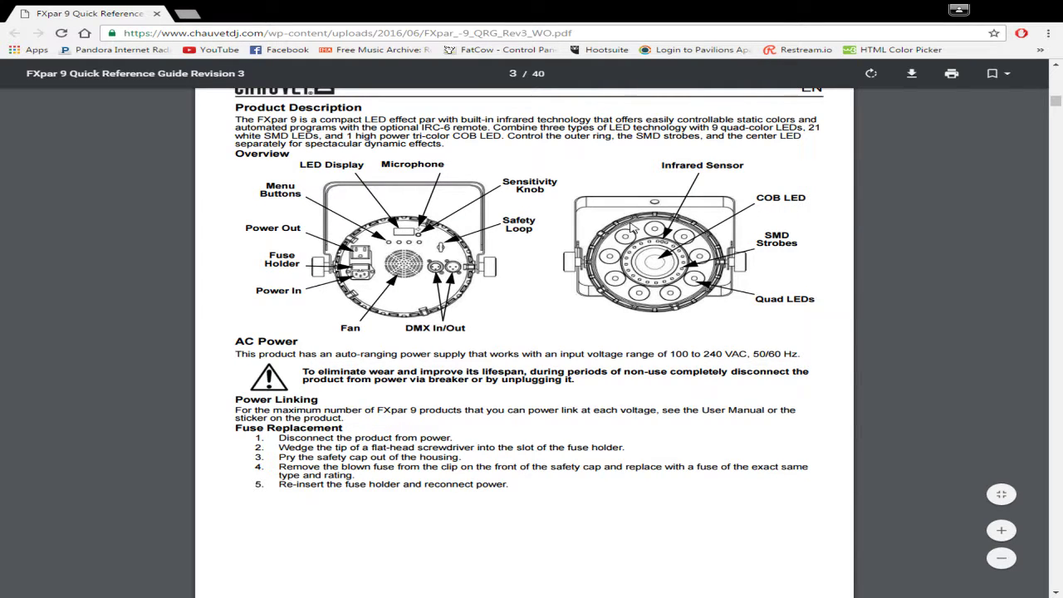
{"action": "scroll", "coordinate": [576, 223], "scroll_direction": "down", "scroll_amount": 7}
{"action": "scroll", "coordinate": [577, 222], "scroll_direction": "down", "scroll_amount": 20}
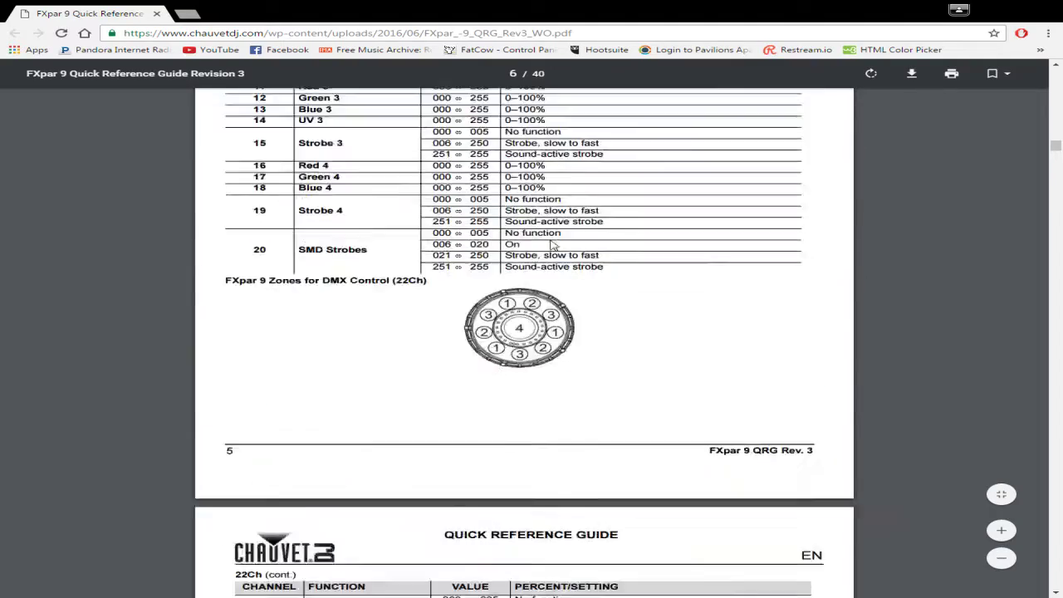
Step: Switch back from the FXpar 9 guide and confirm light beams 1, 4 and 7 for the Red channel
{"action": "scroll", "coordinate": [548, 243], "scroll_direction": "up", "scroll_amount": 4}
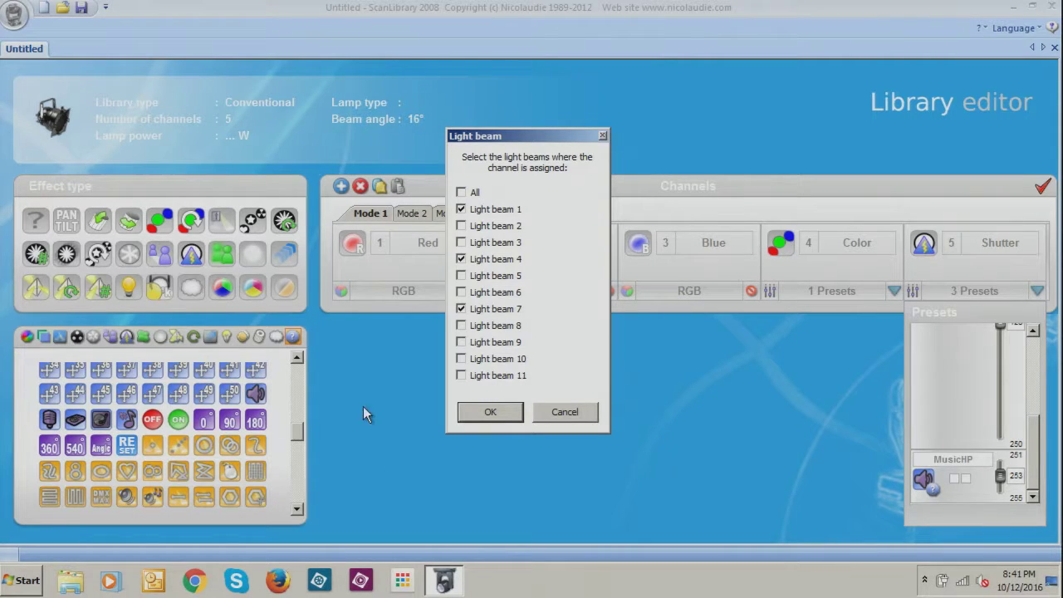
{"action": "left_click", "coordinate": [488, 412]}
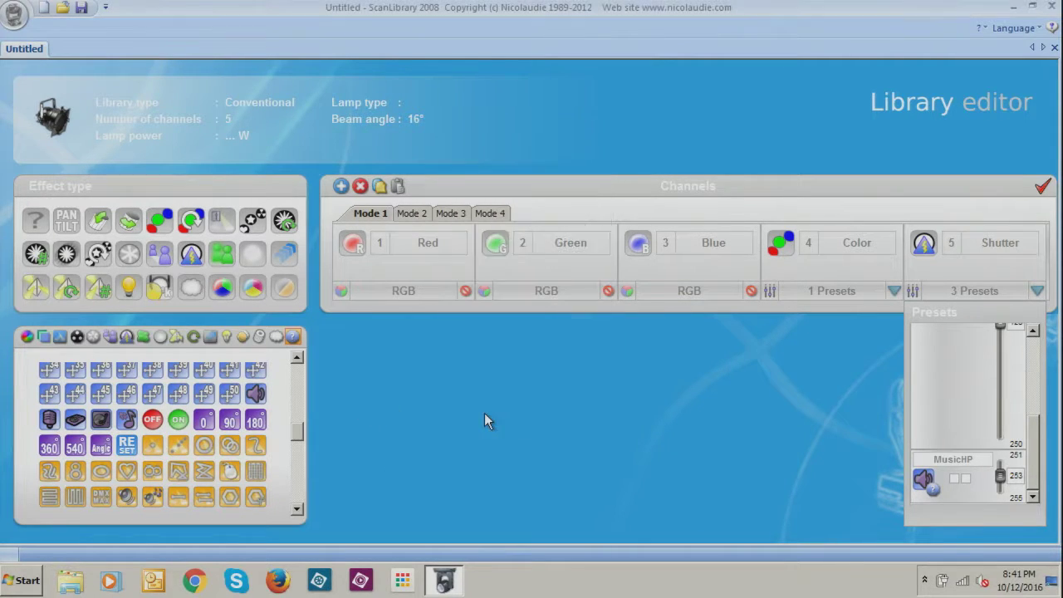
Step: Restrict the Green channel to light beams 1 and 4 instead of all beams
{"action": "right_click", "coordinate": [558, 241]}
{"action": "left_click", "coordinate": [583, 371]}
{"action": "left_click", "coordinate": [461, 192]}
{"action": "left_click", "coordinate": [462, 209]}
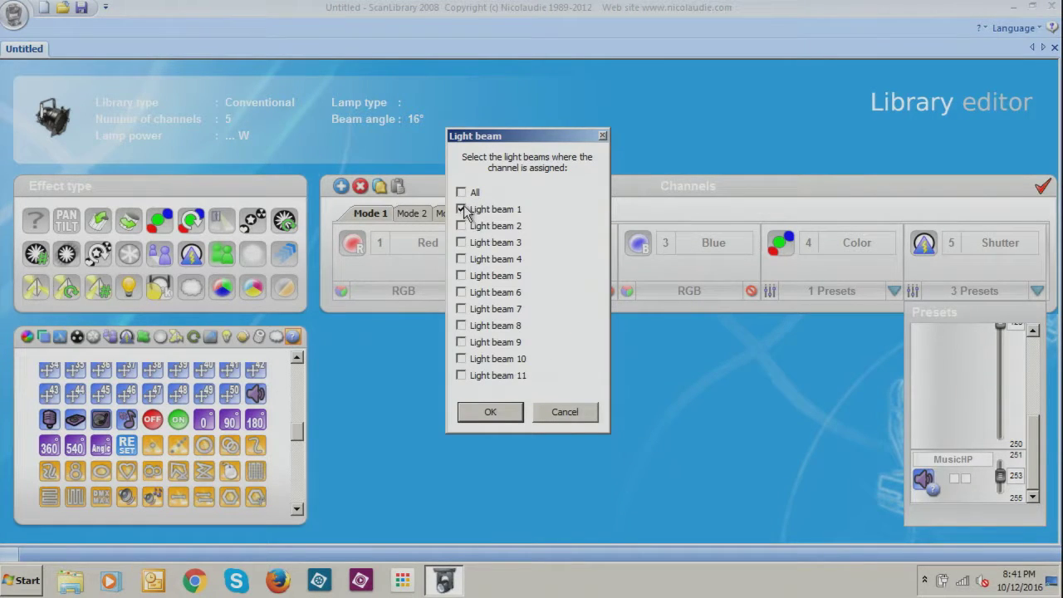
{"action": "left_click", "coordinate": [461, 259]}
{"action": "left_click", "coordinate": [508, 420]}
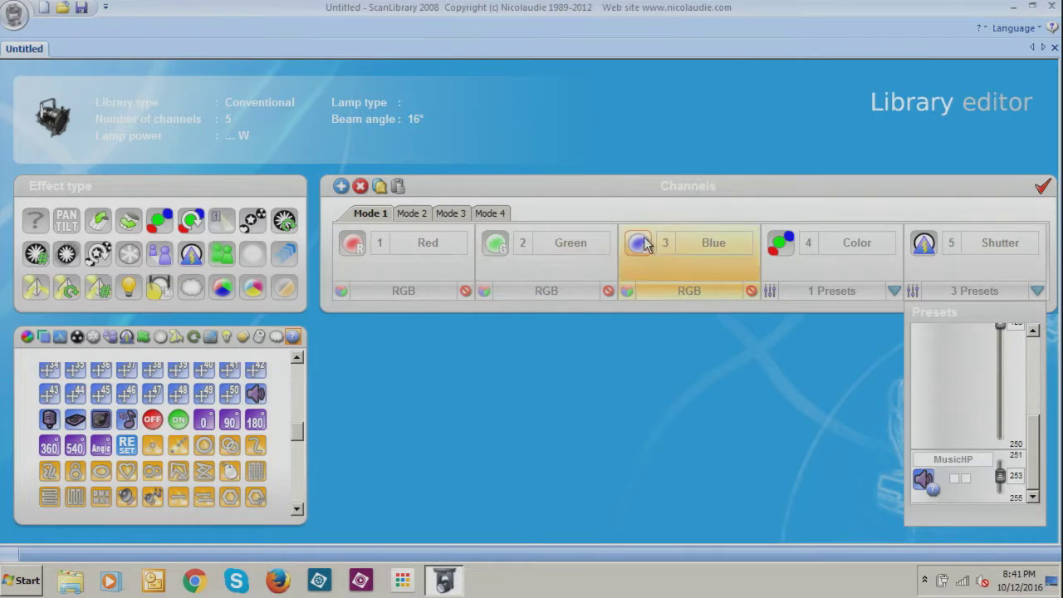
Step: Restrict the Blue channel to light beams 1 and 4 instead of all beams
{"action": "right_click", "coordinate": [683, 237]}
{"action": "left_click", "coordinate": [732, 359]}
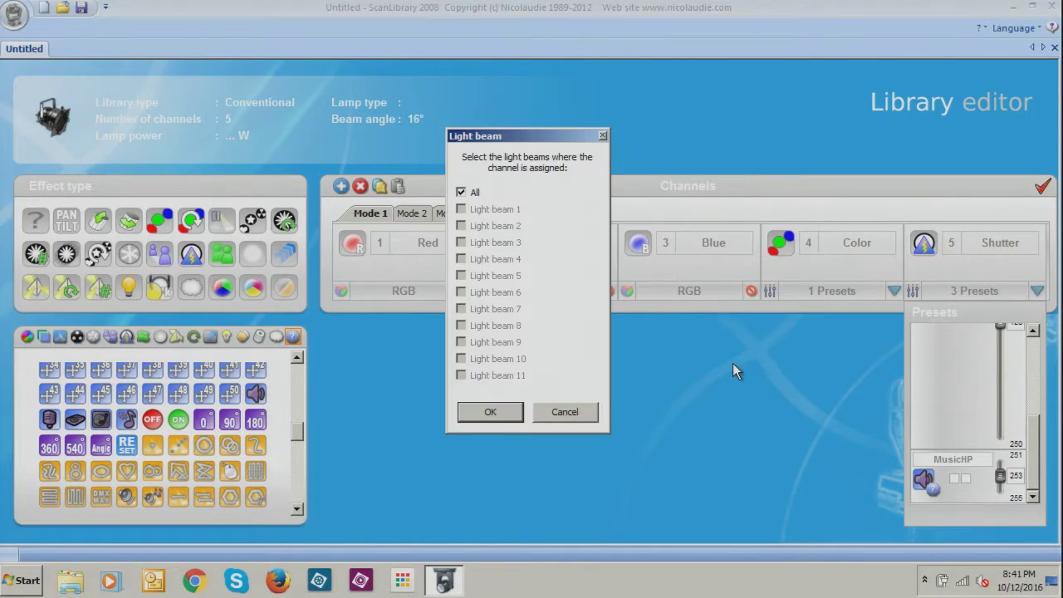
{"action": "left_click", "coordinate": [459, 192]}
{"action": "left_click", "coordinate": [461, 209]}
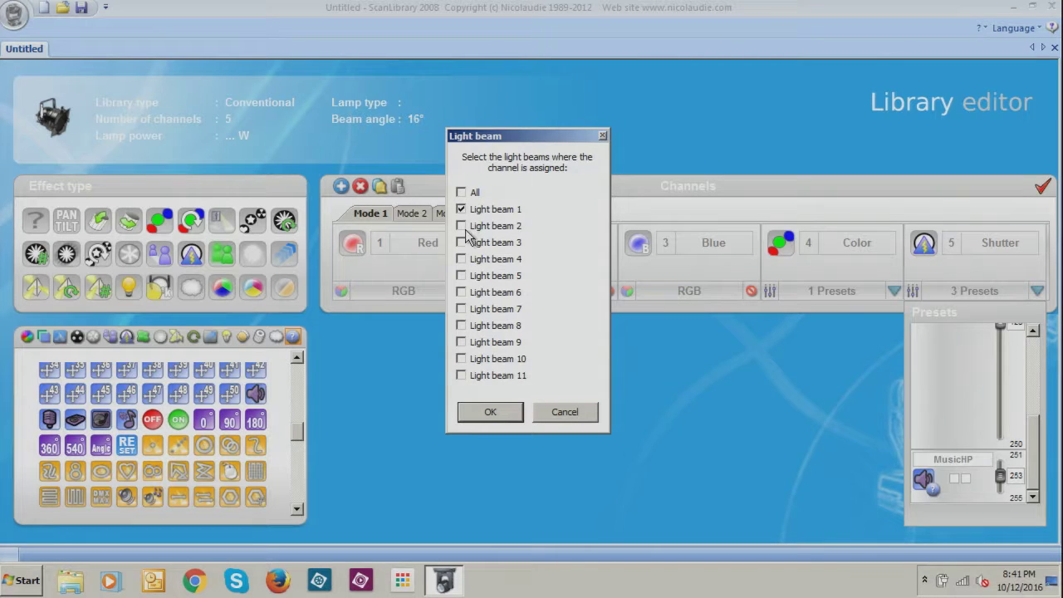
{"action": "left_click", "coordinate": [460, 259]}
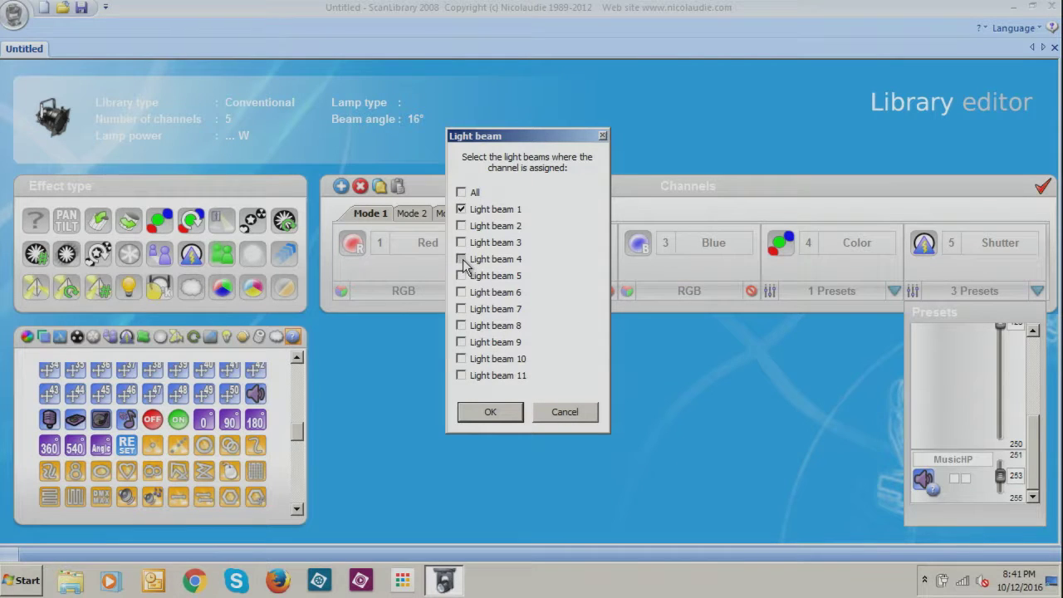
{"action": "left_click", "coordinate": [489, 410]}
Step: Restrict the Color channel to light beams 1, 4 and 7 instead of all beams
{"action": "right_click", "coordinate": [856, 246]}
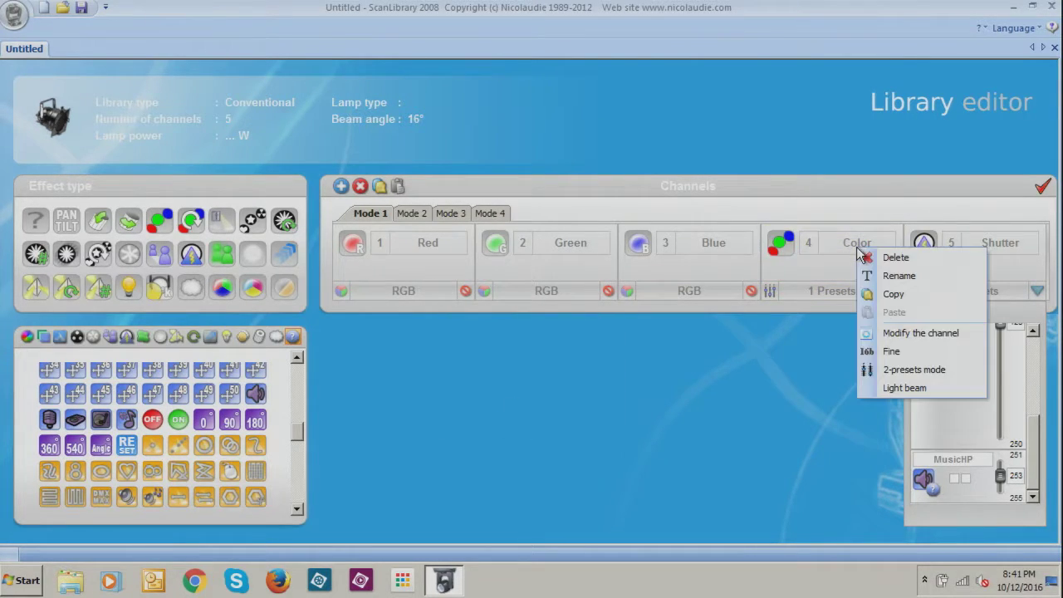
{"action": "left_click", "coordinate": [867, 387]}
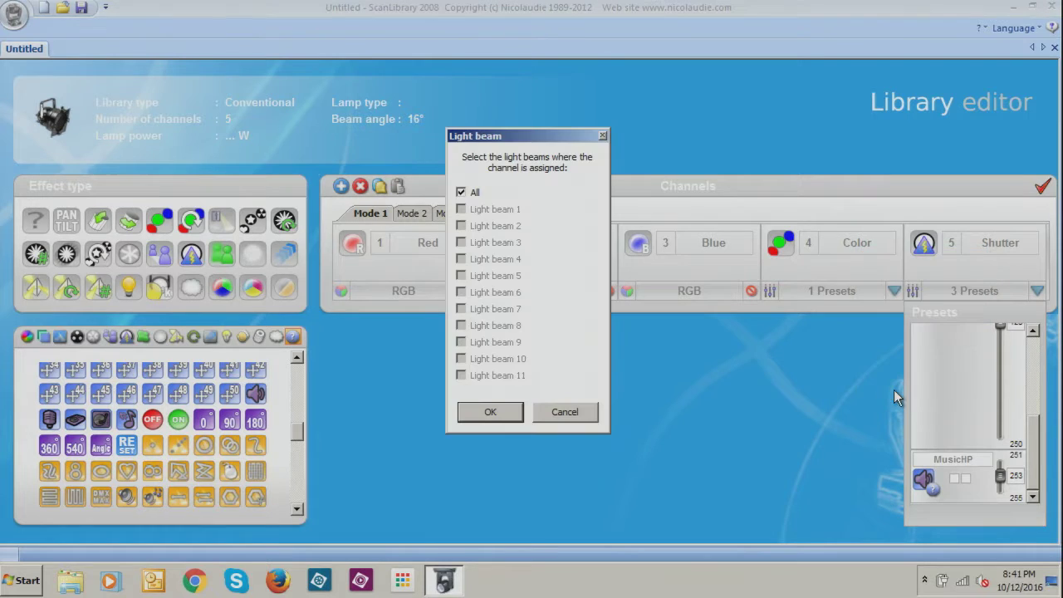
{"action": "left_click", "coordinate": [461, 193]}
{"action": "left_click", "coordinate": [461, 209]}
{"action": "left_click", "coordinate": [462, 259]}
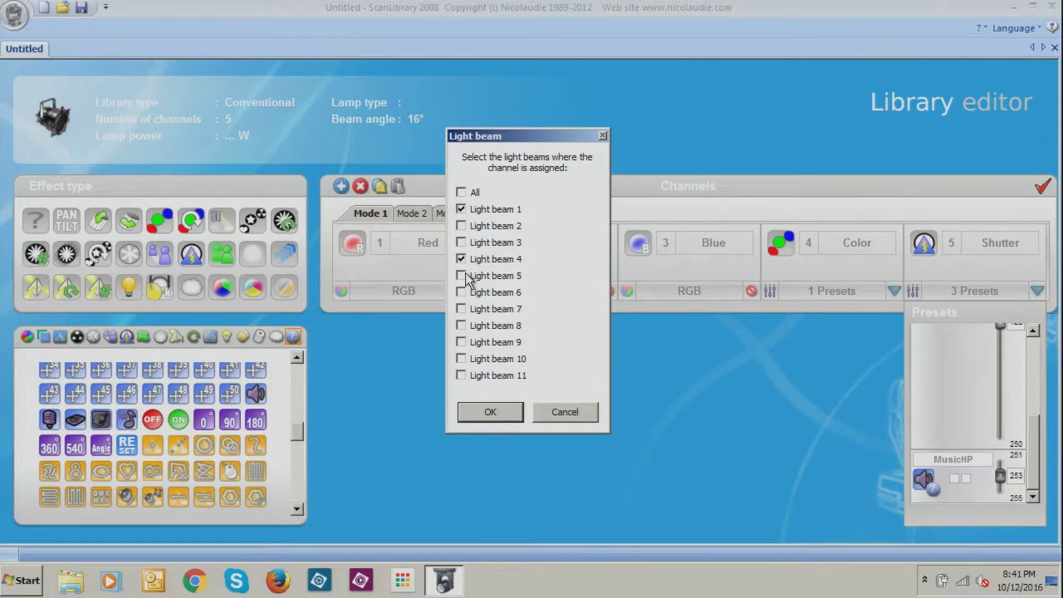
{"action": "left_click", "coordinate": [462, 309]}
{"action": "left_click", "coordinate": [491, 413]}
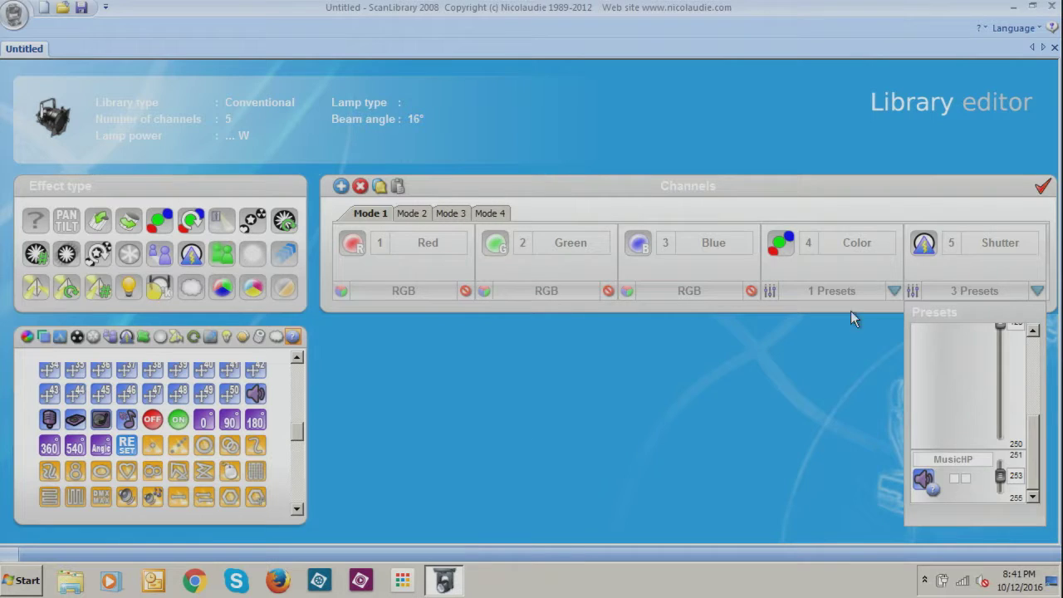
Step: Restrict the Shutter channel to light beams 4 and 7 instead of all beams
{"action": "right_click", "coordinate": [957, 262]}
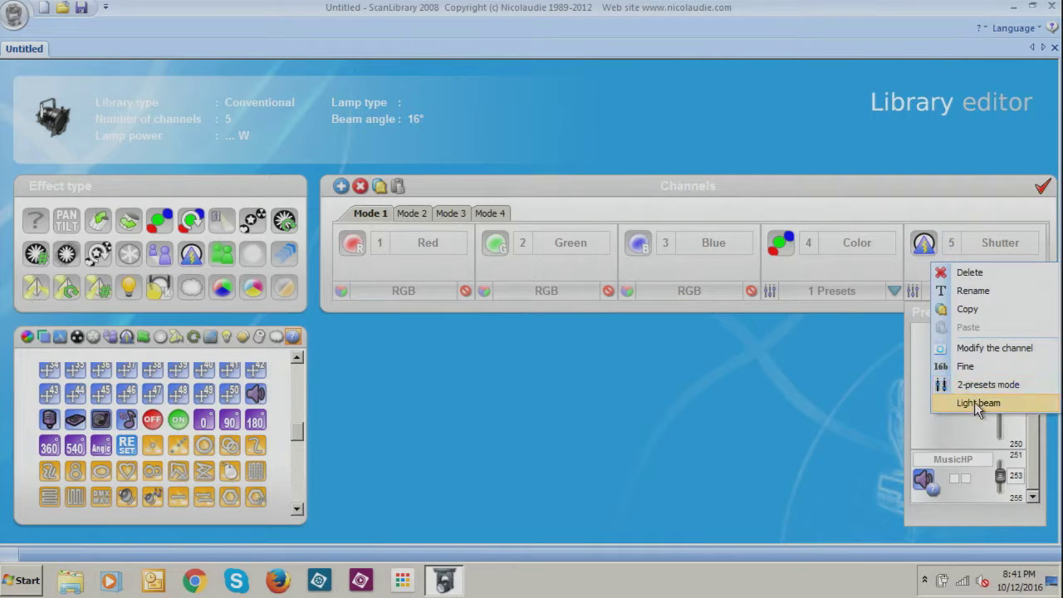
{"action": "left_click", "coordinate": [978, 403]}
{"action": "left_click", "coordinate": [461, 193]}
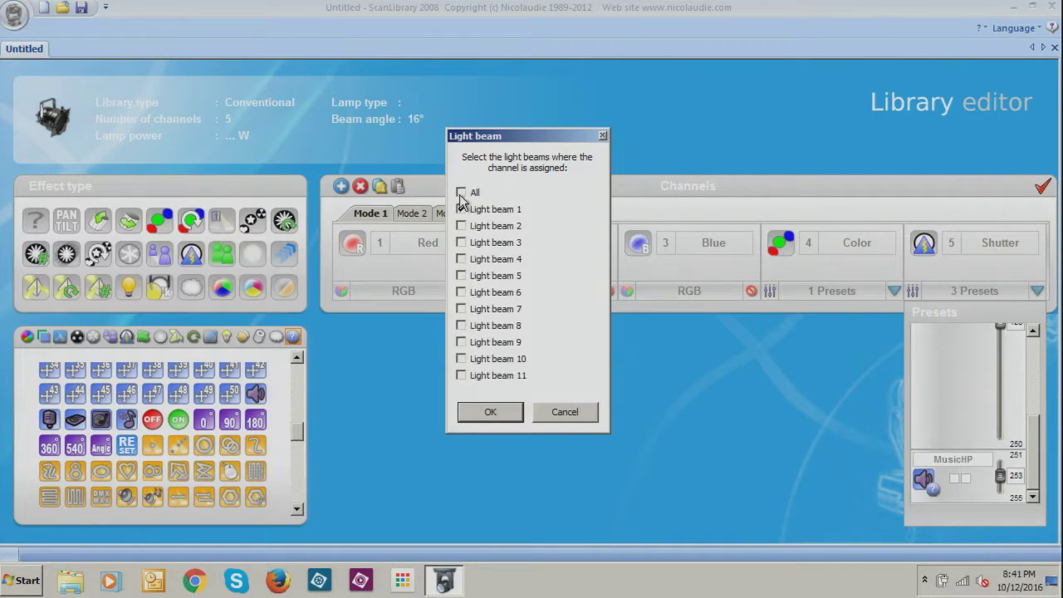
{"action": "left_click", "coordinate": [460, 259]}
{"action": "left_click", "coordinate": [461, 309]}
{"action": "left_click", "coordinate": [488, 411]}
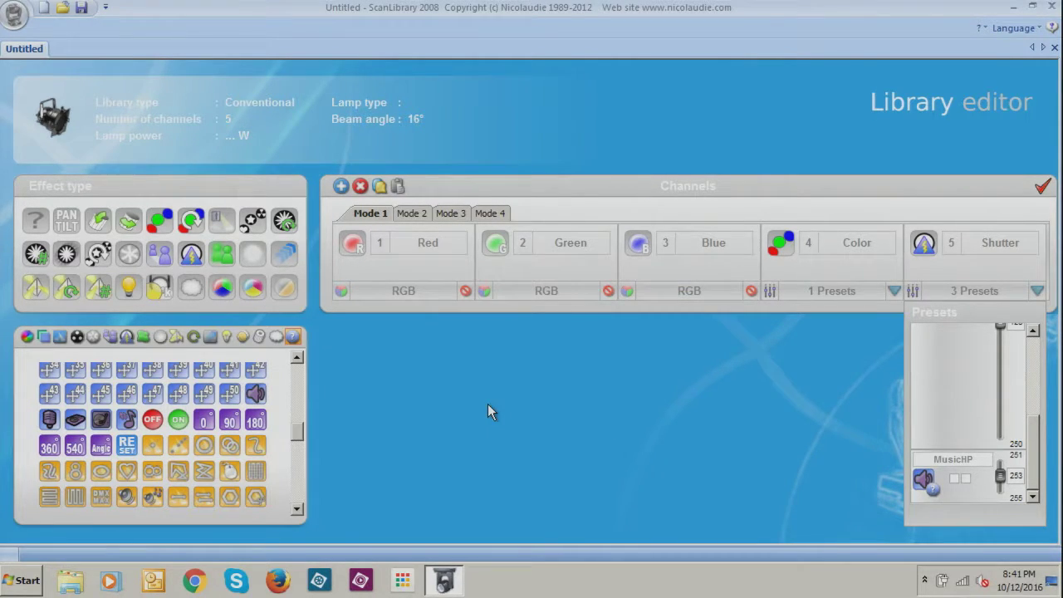
{"action": "left_click", "coordinate": [420, 238]}
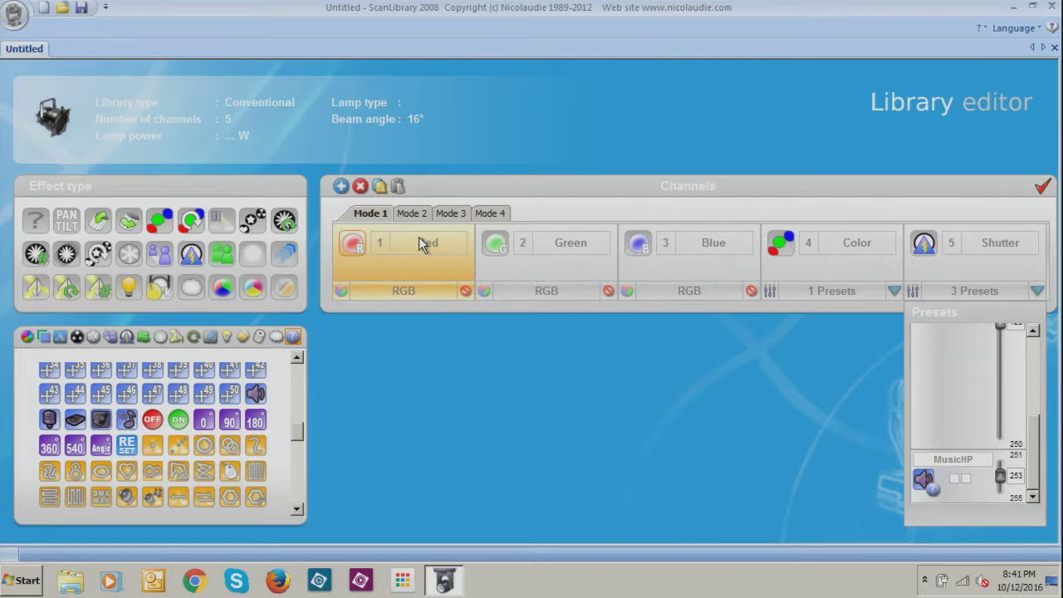
{"action": "right_click", "coordinate": [419, 238]}
{"action": "left_click", "coordinate": [378, 269]}
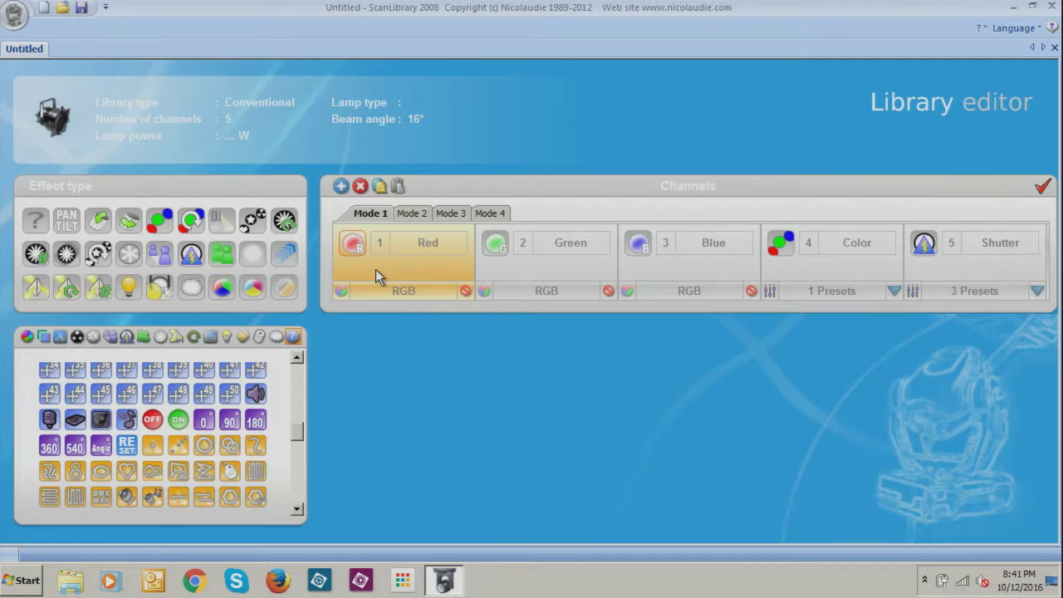
{"action": "left_click", "coordinate": [477, 273]}
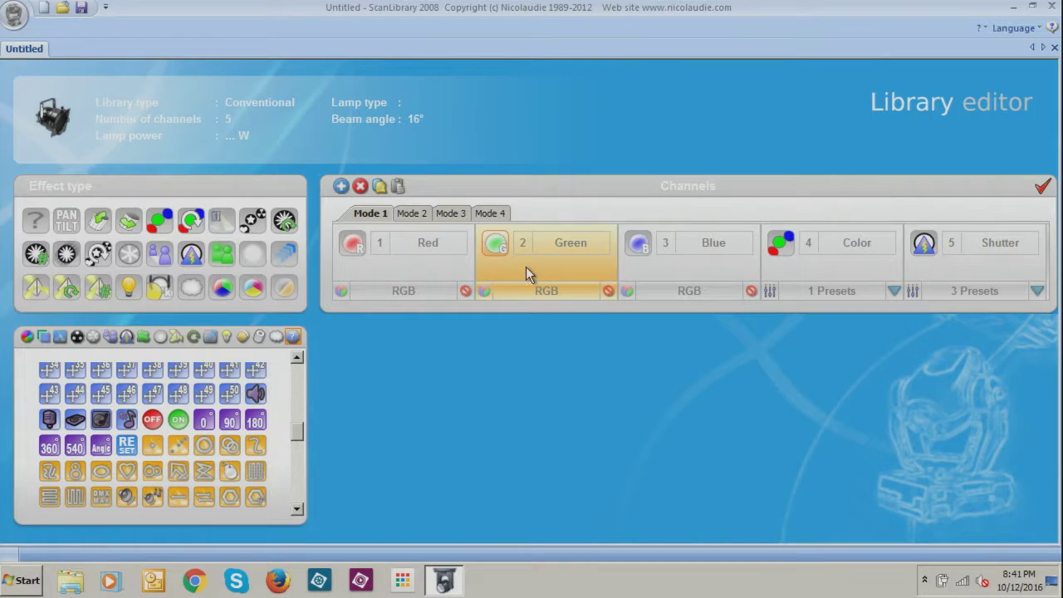
{"action": "left_click", "coordinate": [422, 267]}
{"action": "left_click", "coordinate": [501, 266]}
{"action": "left_click", "coordinate": [446, 270]}
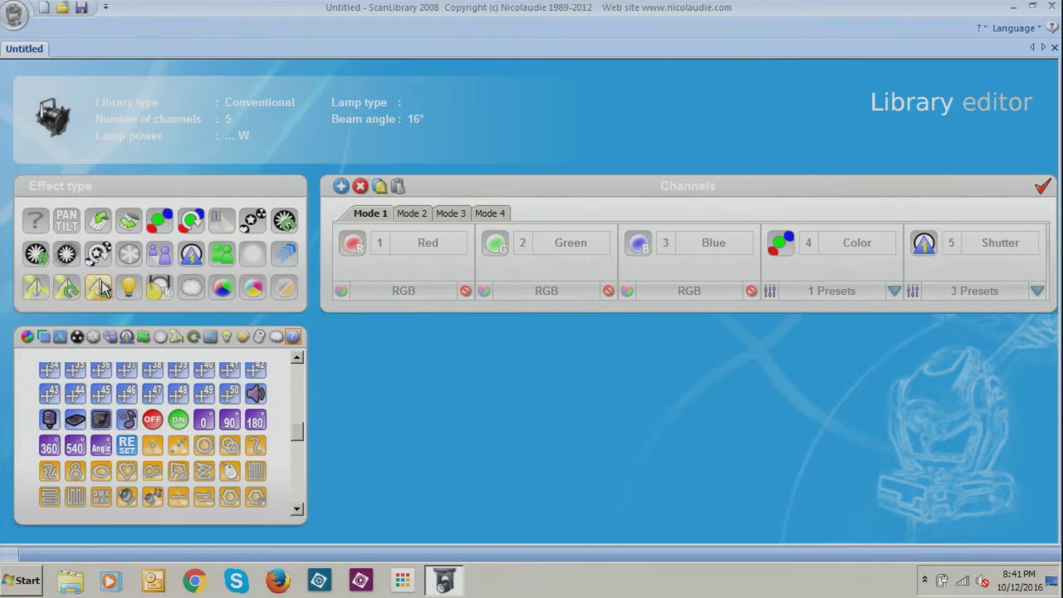
Step: Add a second set of RGB channels after the Shutter channel in Mode 1
{"action": "left_click_drag", "start_coordinate": [221, 287], "coordinate": [1051, 251]}
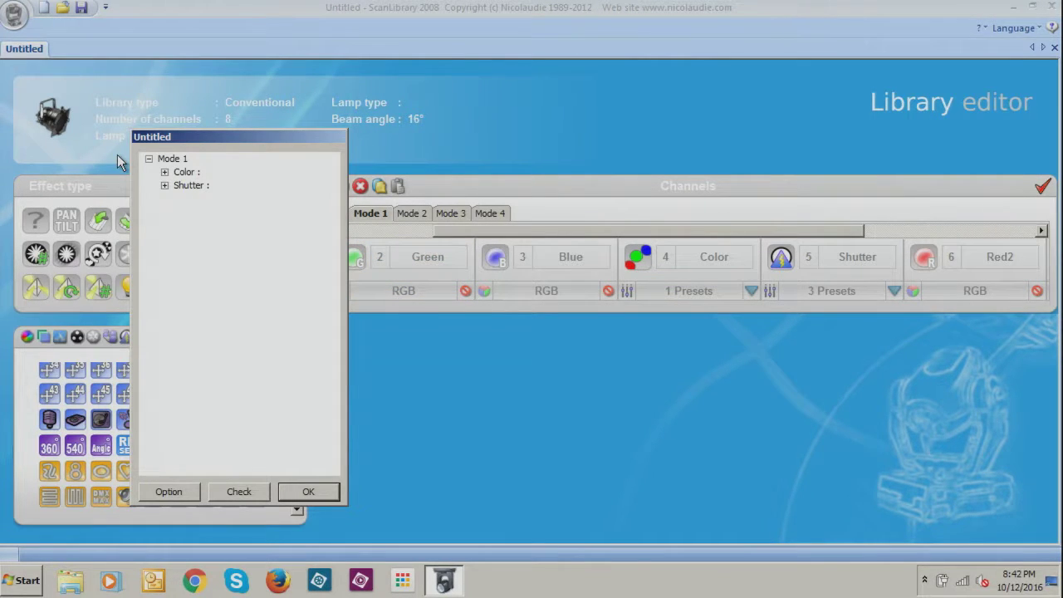
Step: Check the profile for errors and examine the details reported for Mode 1's Color and Shutter channels
{"action": "left_click", "coordinate": [165, 172]}
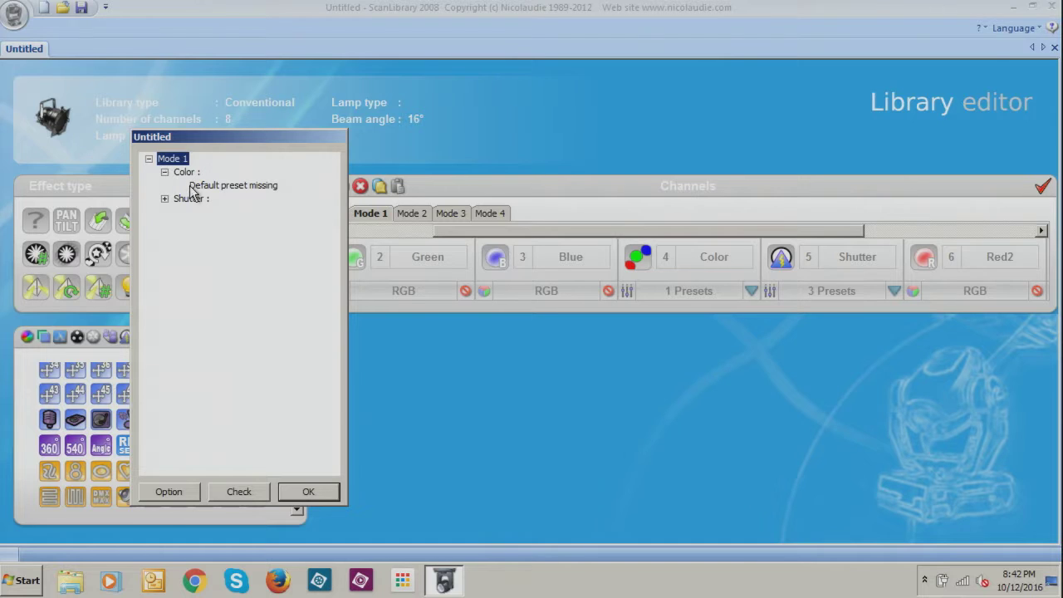
{"action": "left_click", "coordinate": [164, 199]}
{"action": "left_click", "coordinate": [308, 491]}
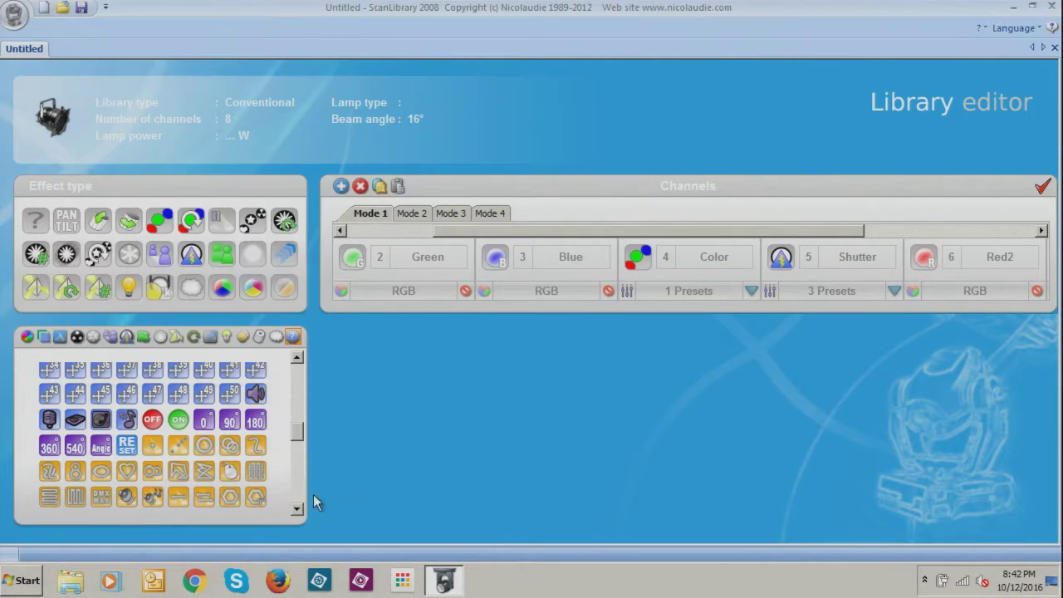
{"action": "left_click", "coordinate": [1042, 187]}
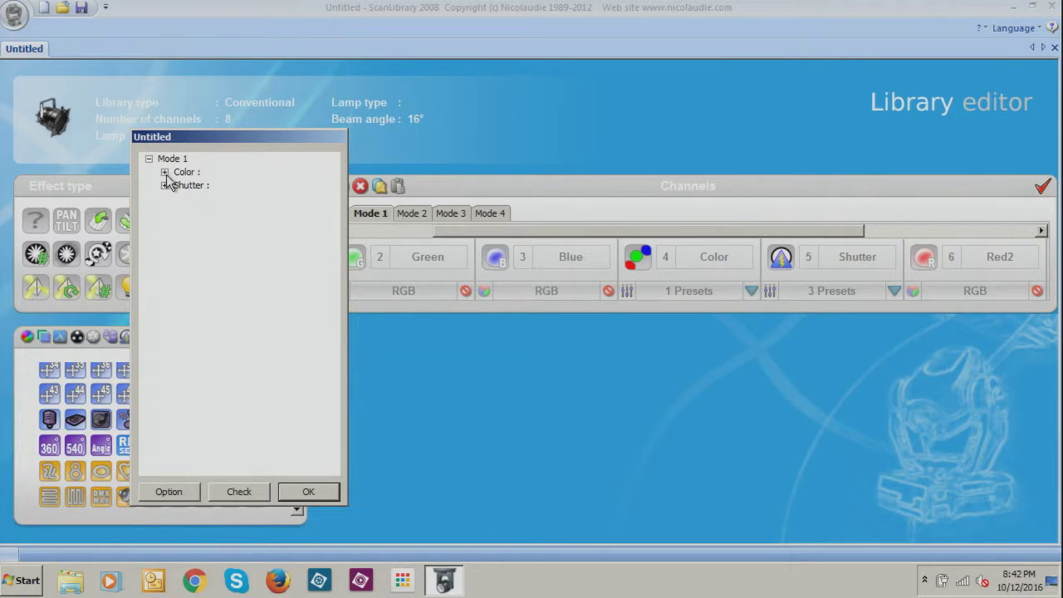
{"action": "left_click", "coordinate": [164, 172]}
{"action": "left_click", "coordinate": [165, 198]}
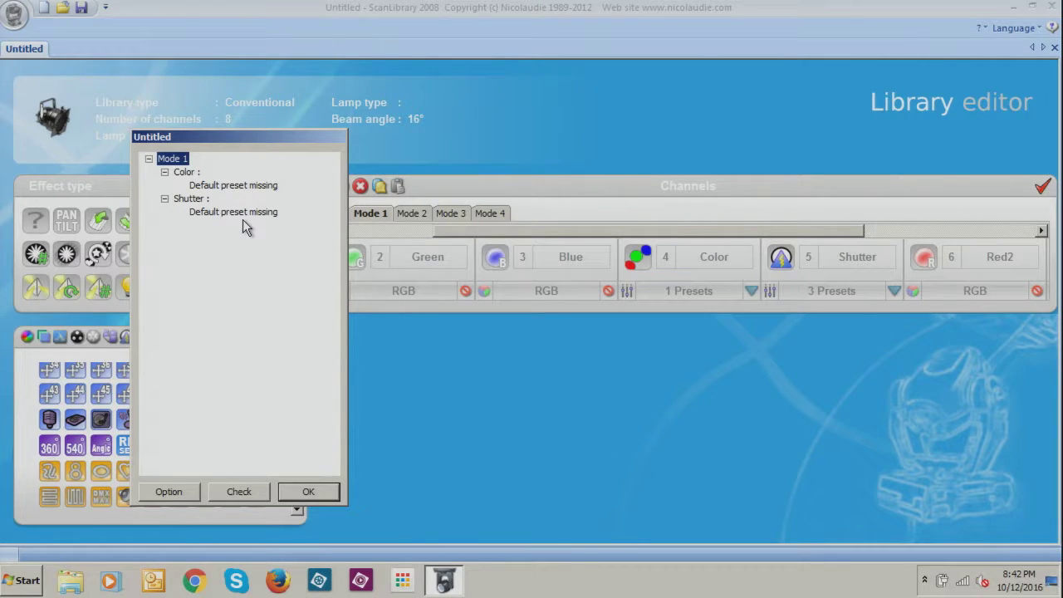
{"action": "left_click", "coordinate": [289, 490]}
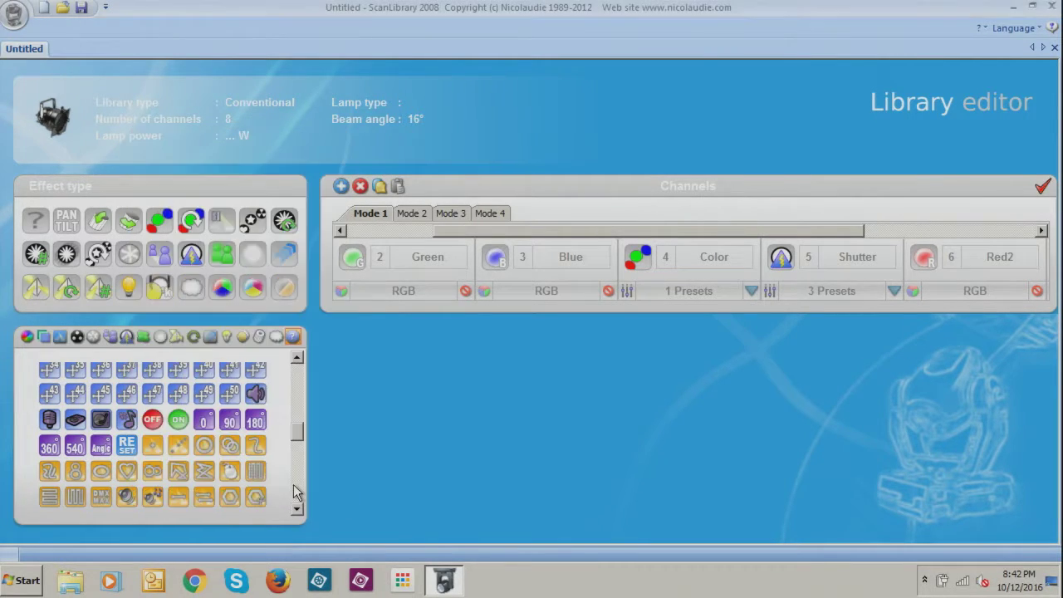
Step: Make the Color preset the default of the Color channel and Strobe Off the default of the Shutter channel
{"action": "left_click", "coordinate": [750, 292]}
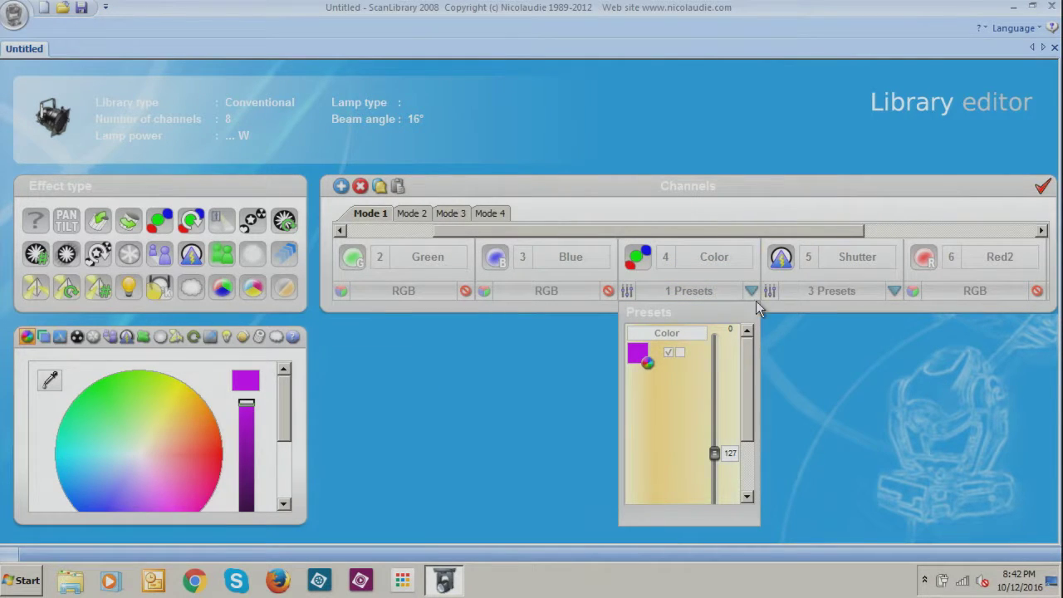
{"action": "left_click", "coordinate": [843, 284]}
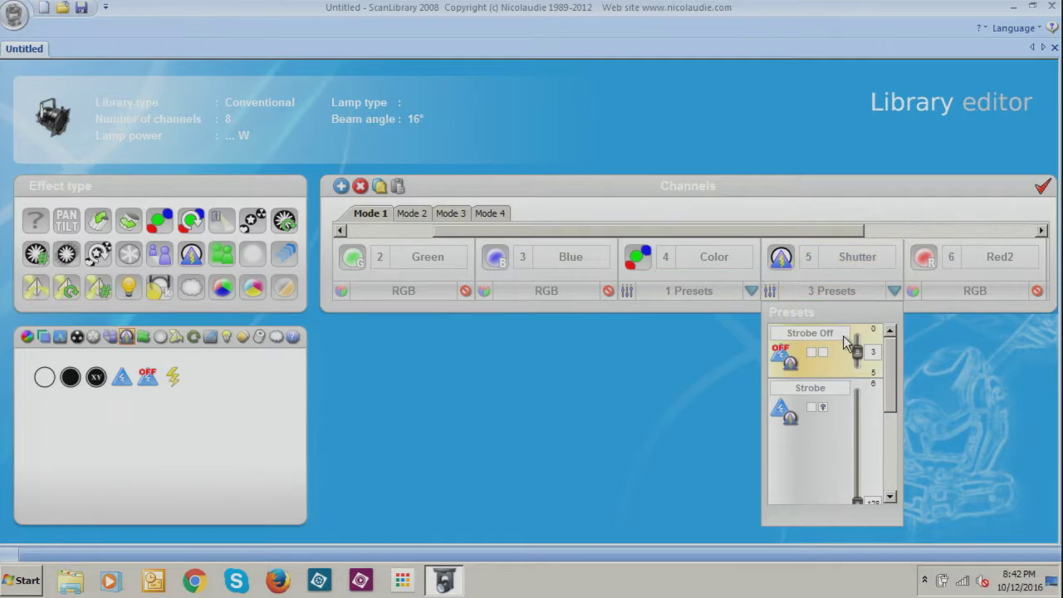
{"action": "left_click", "coordinate": [812, 352]}
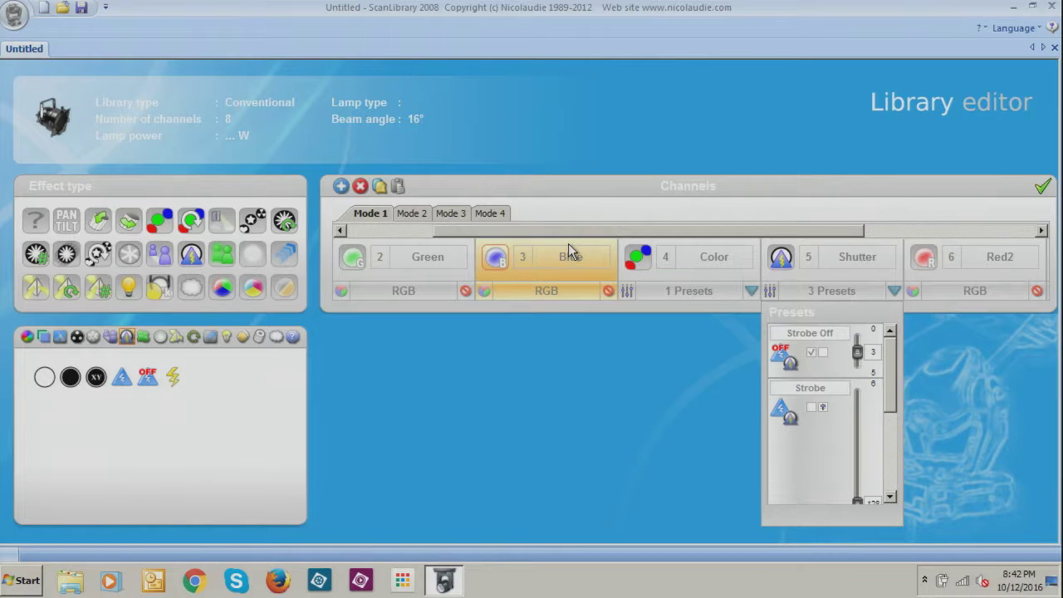
Step: Set the default value of the Color channel's Color preset to 0
{"action": "left_click", "coordinate": [721, 284]}
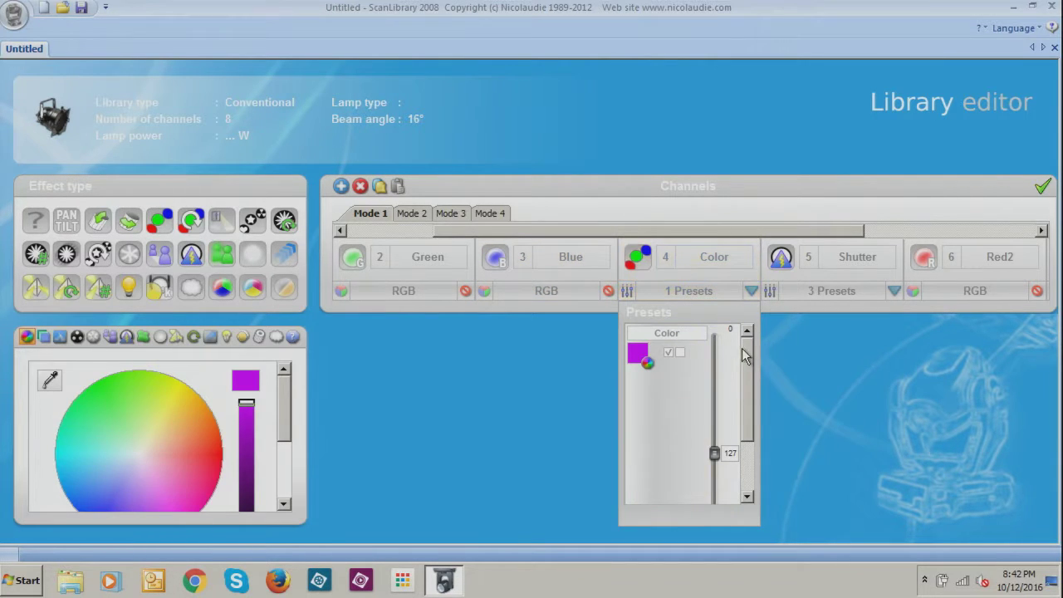
{"action": "left_click_drag", "start_coordinate": [714, 453], "coordinate": [713, 309]}
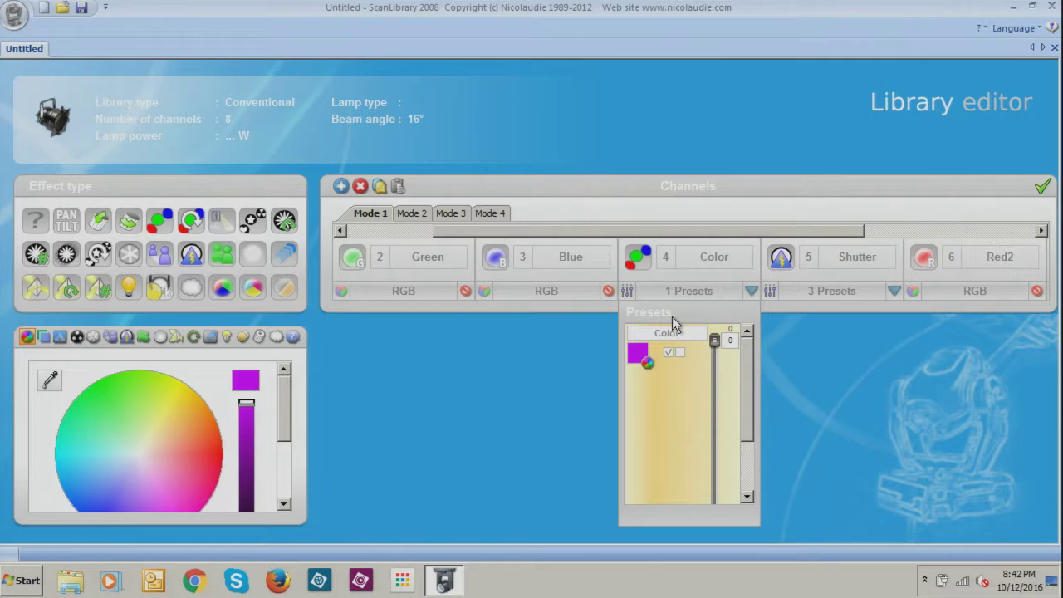
Step: Review the light beam assignments of the Red2 and Green2 channels
{"action": "right_click", "coordinate": [977, 276]}
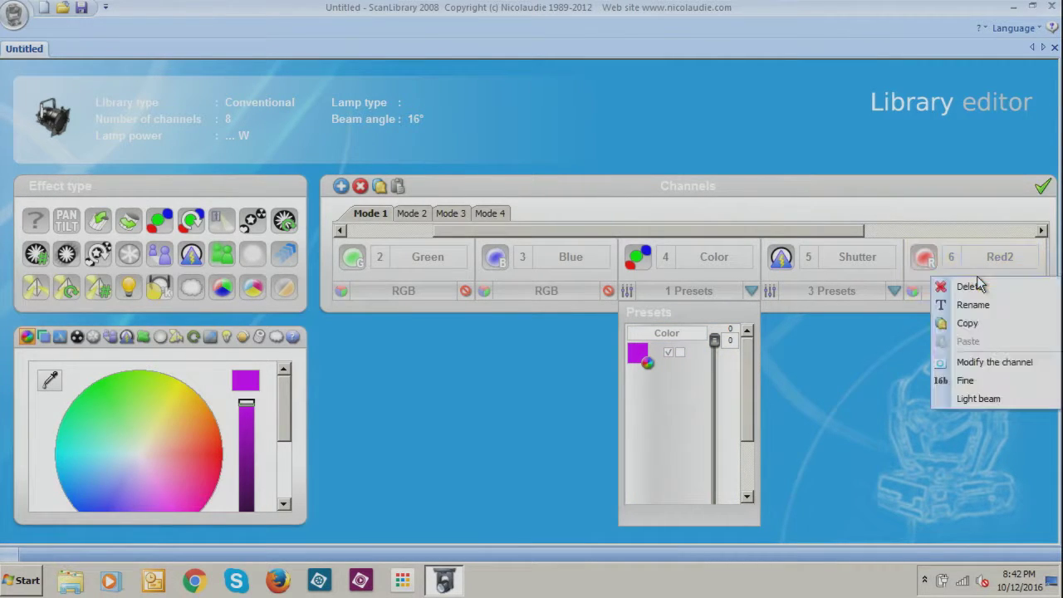
{"action": "left_click", "coordinate": [987, 405]}
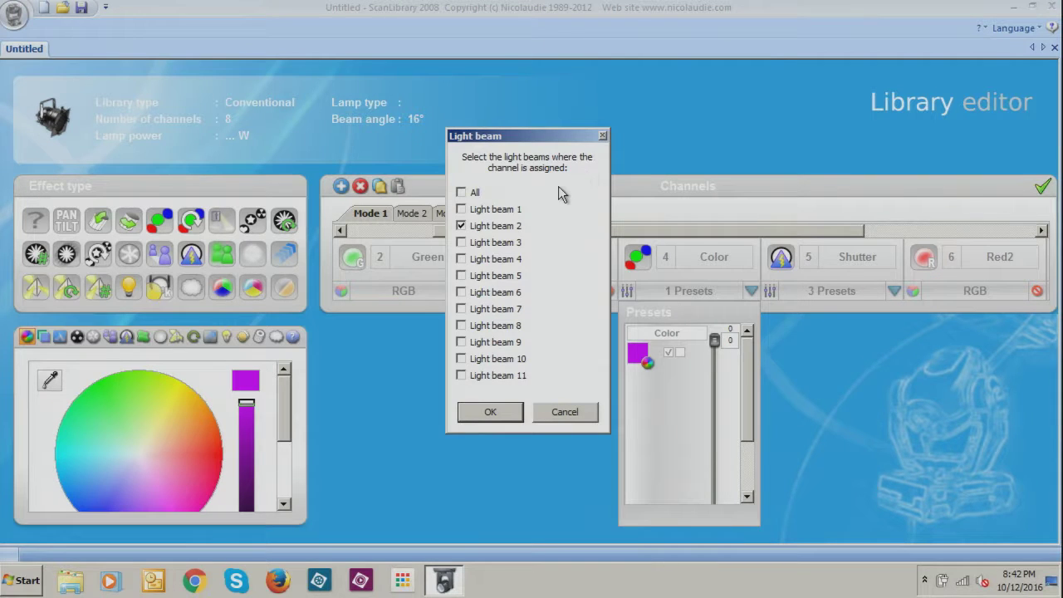
{"action": "left_click", "coordinate": [499, 415]}
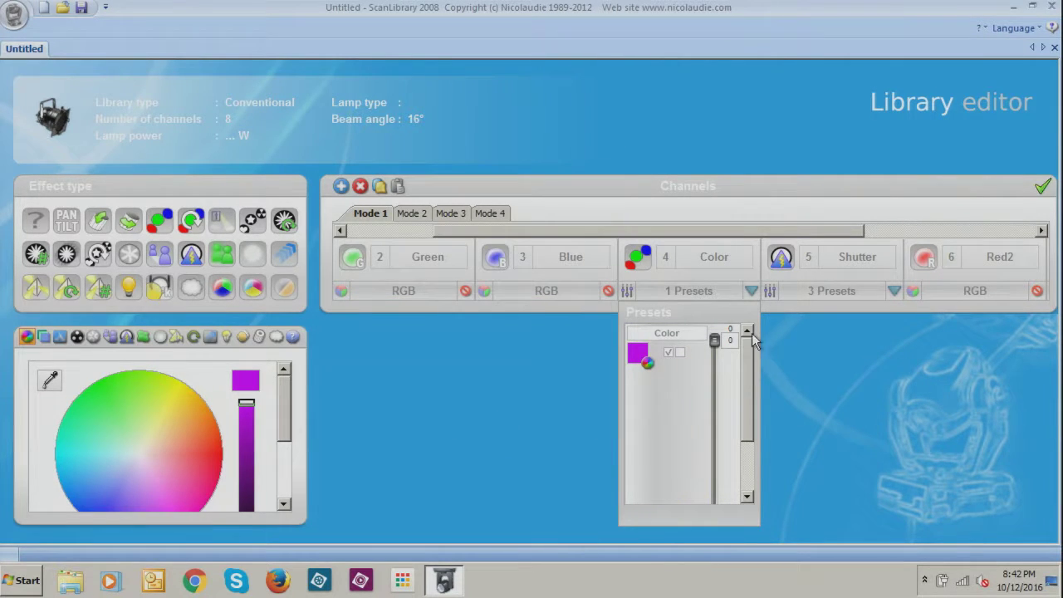
{"action": "left_click_drag", "start_coordinate": [688, 230], "coordinate": [886, 223]}
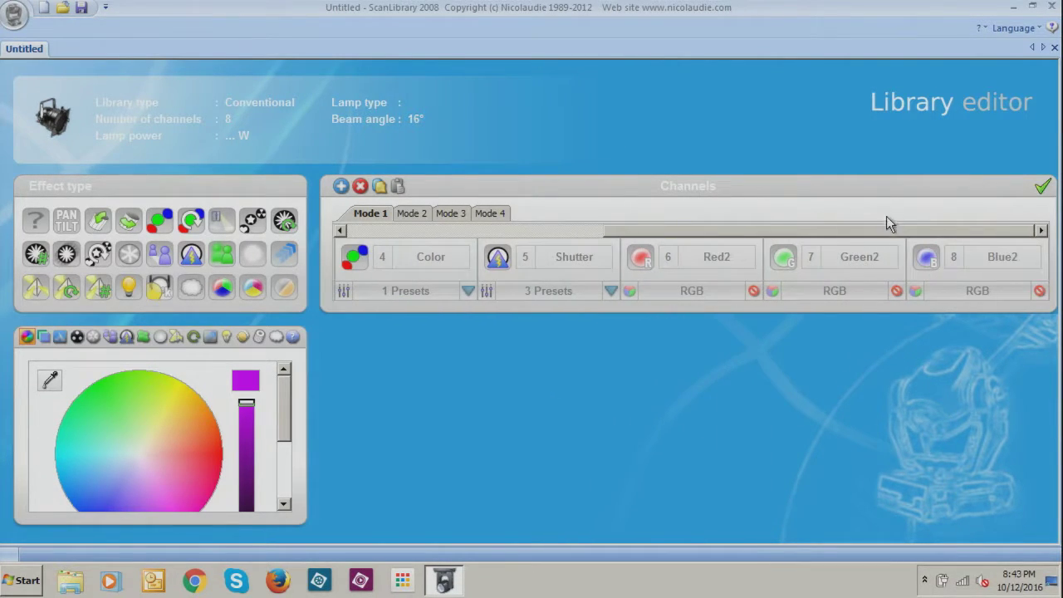
{"action": "right_click", "coordinate": [844, 273]}
{"action": "left_click", "coordinate": [882, 397]}
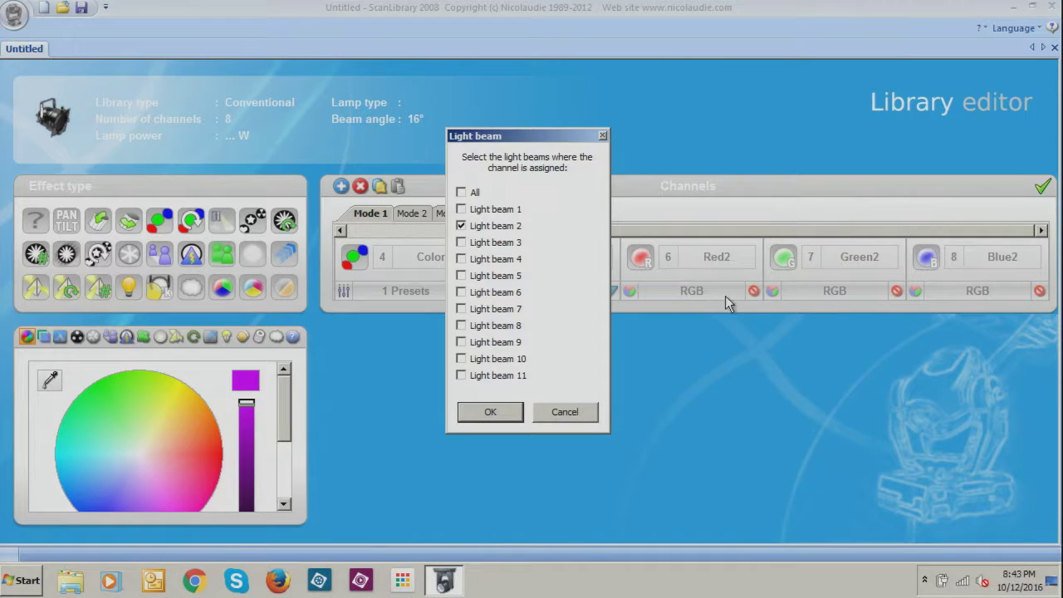
{"action": "left_click", "coordinate": [495, 412]}
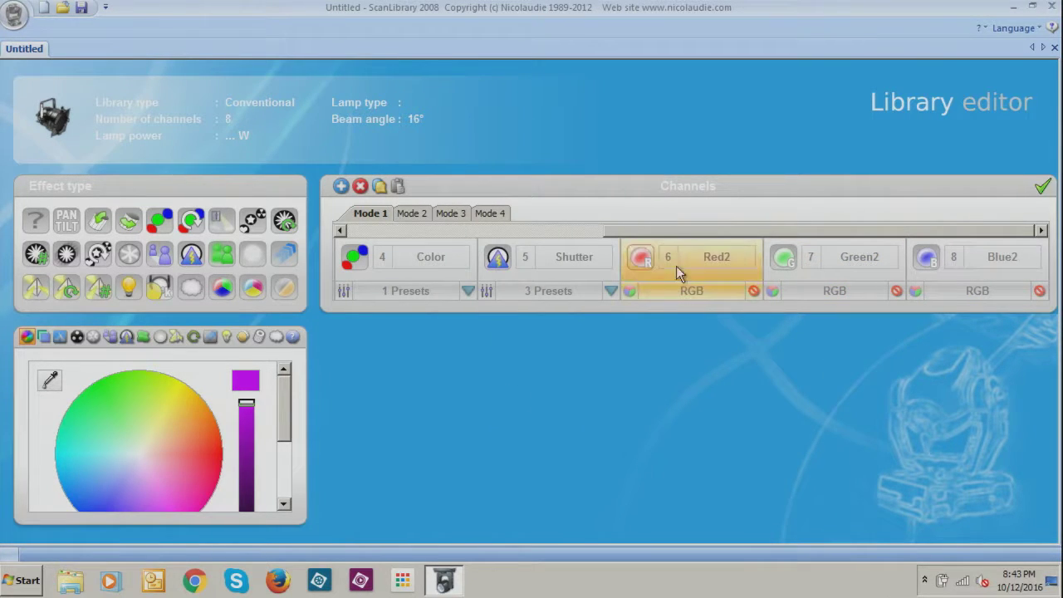
Step: Assign the Red2 channel to light beams 5 and 8 in addition to light beam 2
{"action": "right_click", "coordinate": [719, 263]}
{"action": "left_click", "coordinate": [755, 385]}
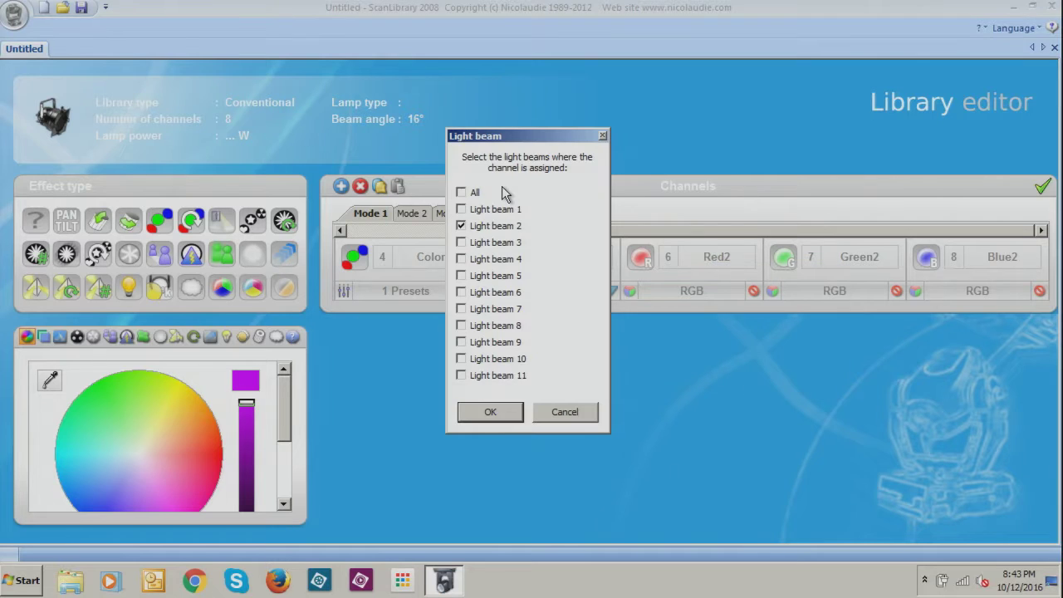
{"action": "left_click", "coordinate": [496, 276]}
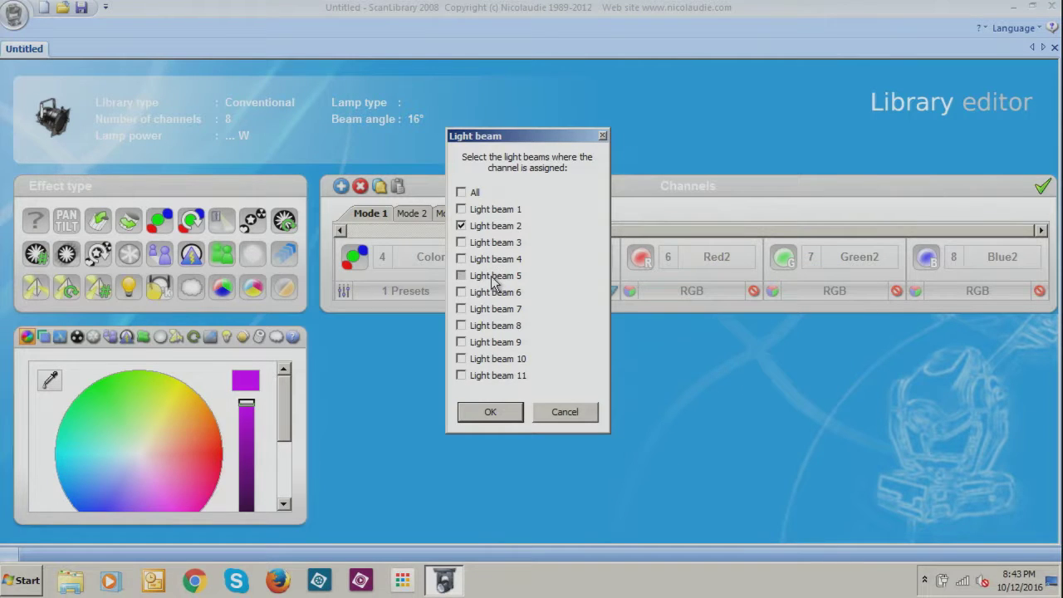
{"action": "left_click", "coordinate": [496, 325]}
{"action": "left_click", "coordinate": [490, 412]}
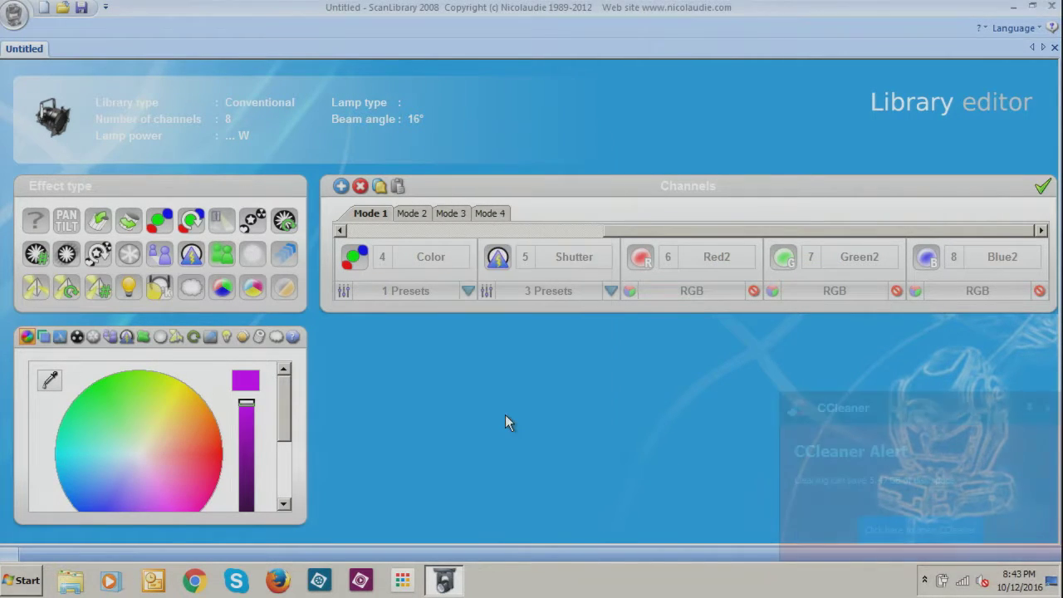
Step: Add light beam 5 to the Green2 channel's light beam assignment
{"action": "right_click", "coordinate": [831, 261]}
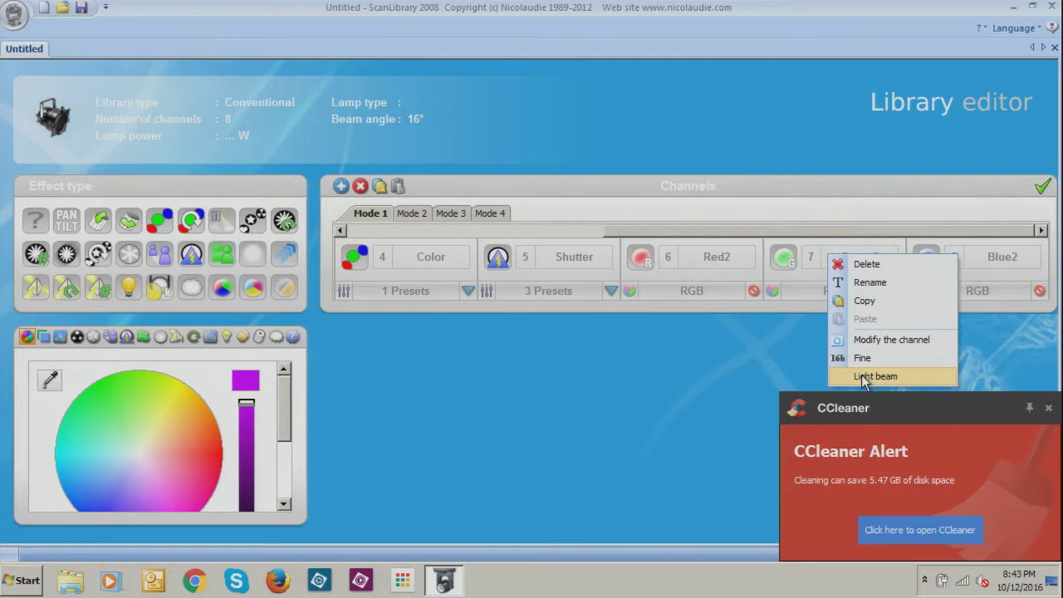
{"action": "left_click", "coordinate": [868, 376]}
{"action": "left_click", "coordinate": [494, 276]}
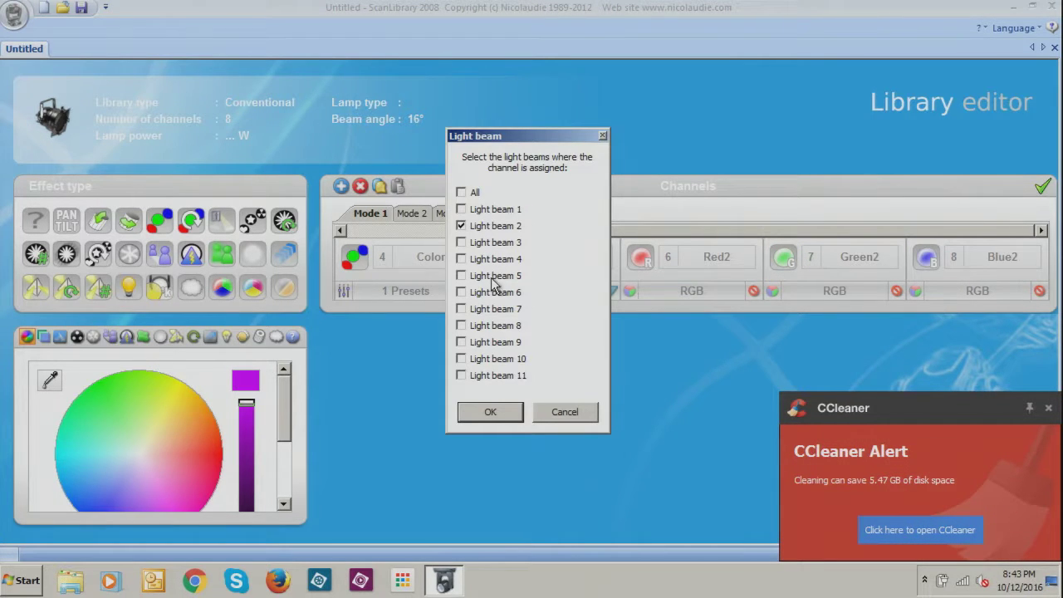
{"action": "left_click", "coordinate": [505, 413]}
Step: Assign the Blue2 channel to light beams 5 and 8 in addition to light beam 2
{"action": "right_click", "coordinate": [929, 254]}
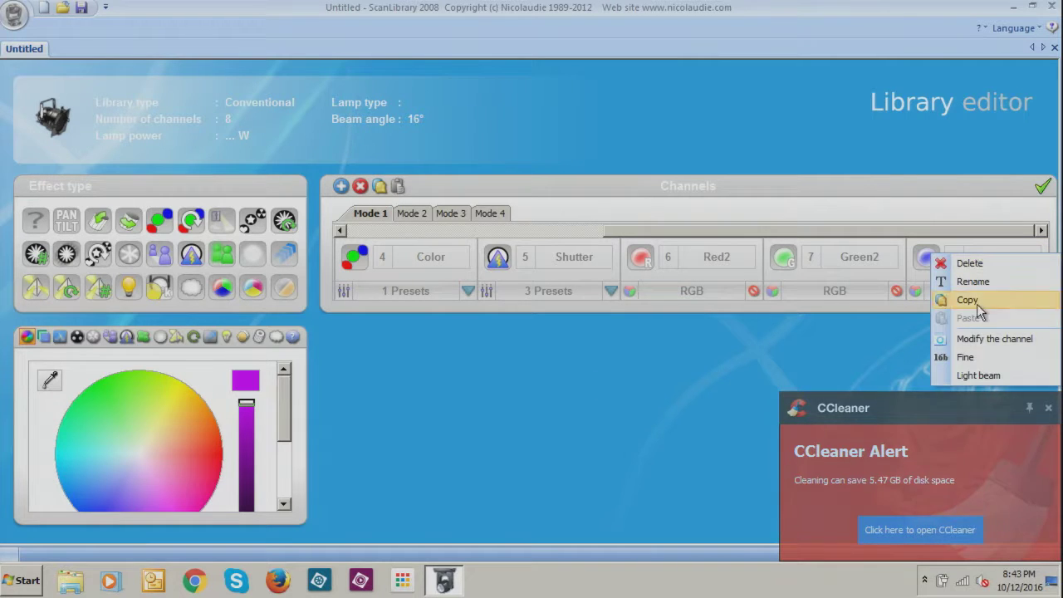
{"action": "left_click", "coordinate": [987, 369]}
{"action": "left_click", "coordinate": [520, 275]}
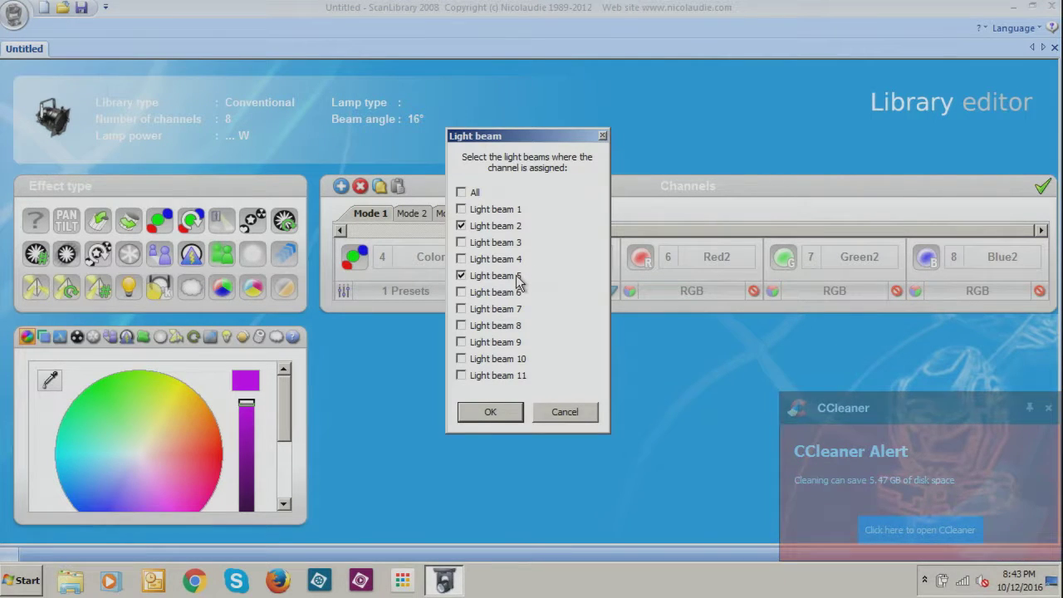
{"action": "left_click", "coordinate": [513, 326]}
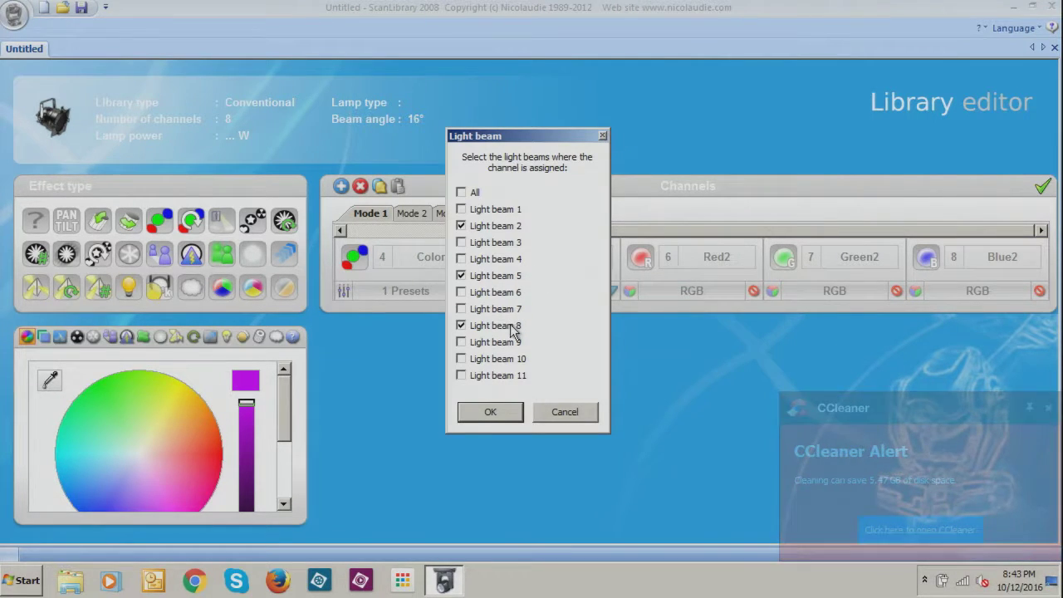
{"action": "left_click", "coordinate": [502, 412]}
Step: Add a Color channel as channel 9 and give it a Color preset set as default with a value of 0
{"action": "left_click_drag", "start_coordinate": [154, 228], "coordinate": [1050, 253]}
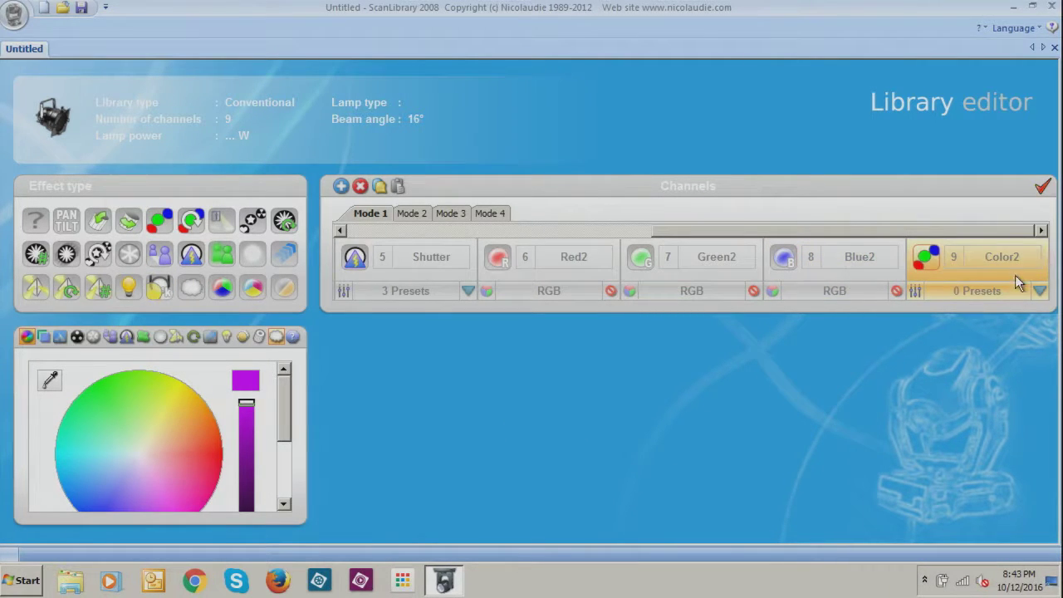
{"action": "left_click", "coordinate": [1038, 290]}
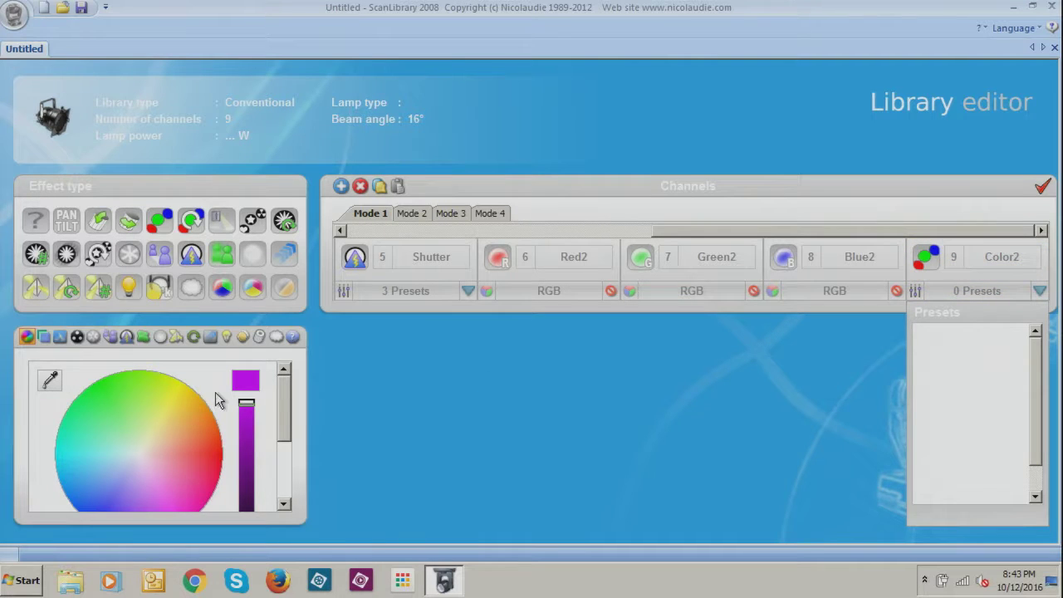
{"action": "left_click_drag", "start_coordinate": [244, 379], "coordinate": [946, 357]}
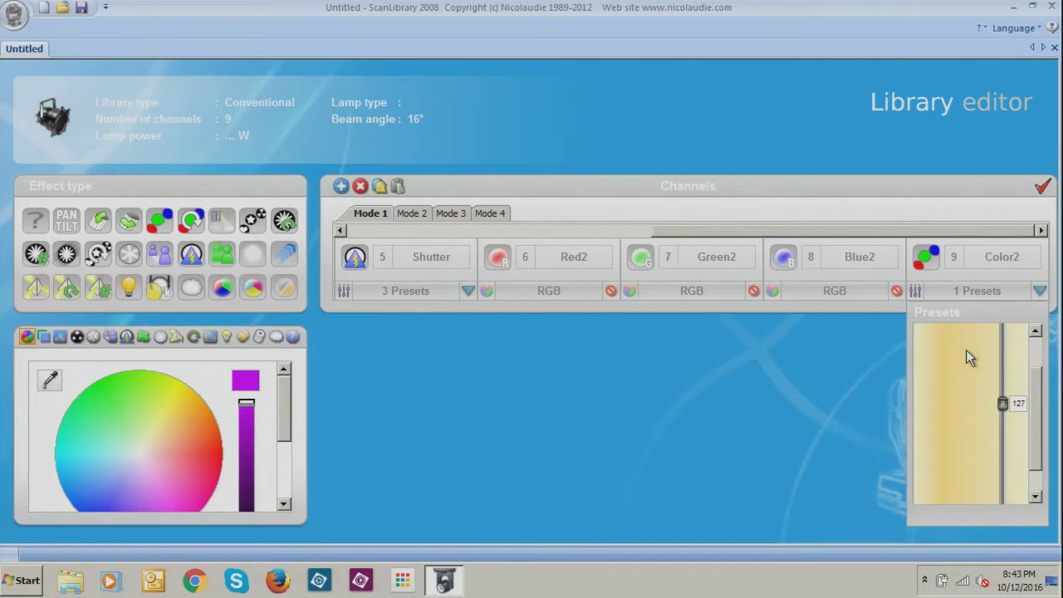
{"action": "left_click_drag", "start_coordinate": [1037, 396], "coordinate": [1036, 345]}
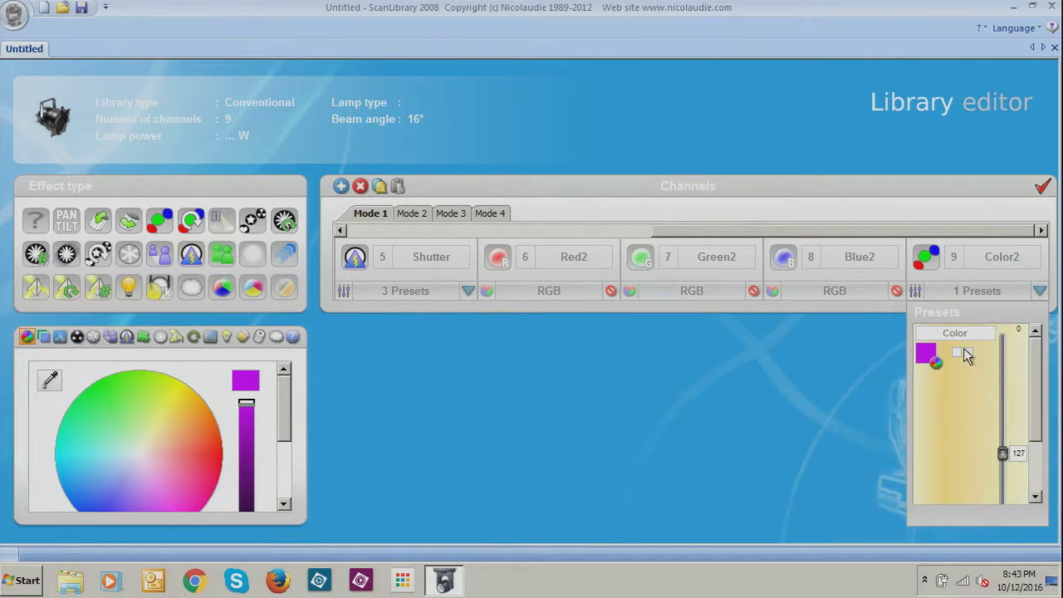
{"action": "left_click", "coordinate": [959, 354]}
{"action": "left_click_drag", "start_coordinate": [1003, 453], "coordinate": [1007, 298]}
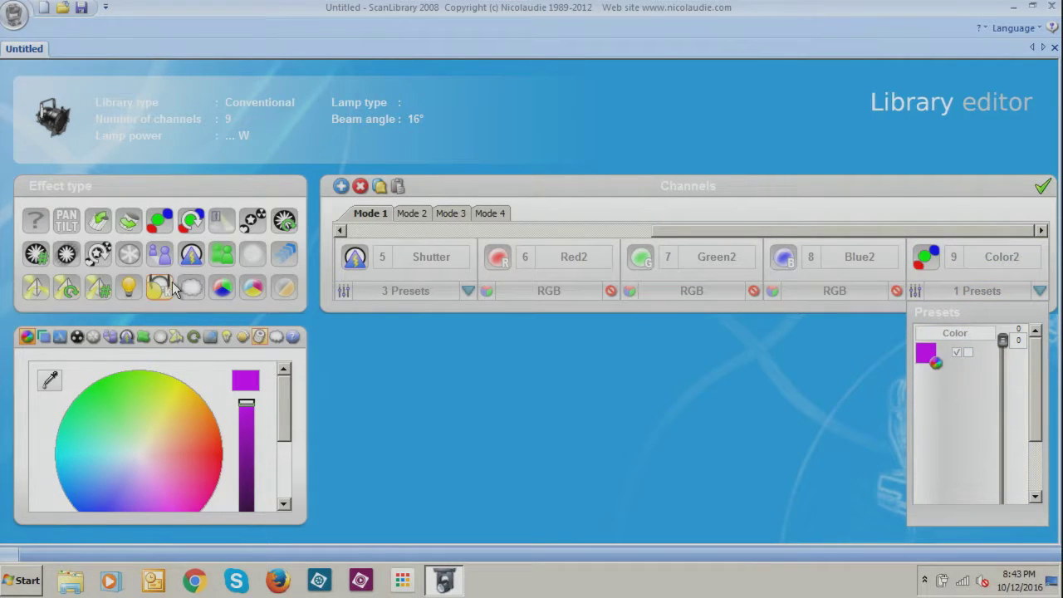
Step: Duplicate the Shutter channel from channel 5 with its presets as channel 10 of Mode 1
{"action": "left_click_drag", "start_coordinate": [187, 256], "coordinate": [520, 243]}
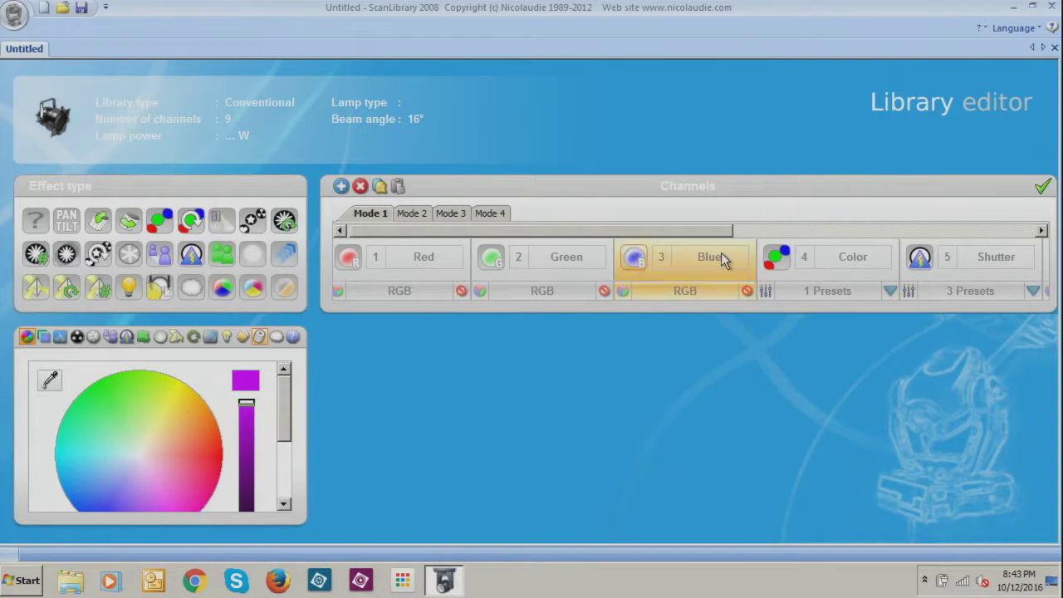
{"action": "left_click_drag", "start_coordinate": [654, 233], "coordinate": [785, 231]}
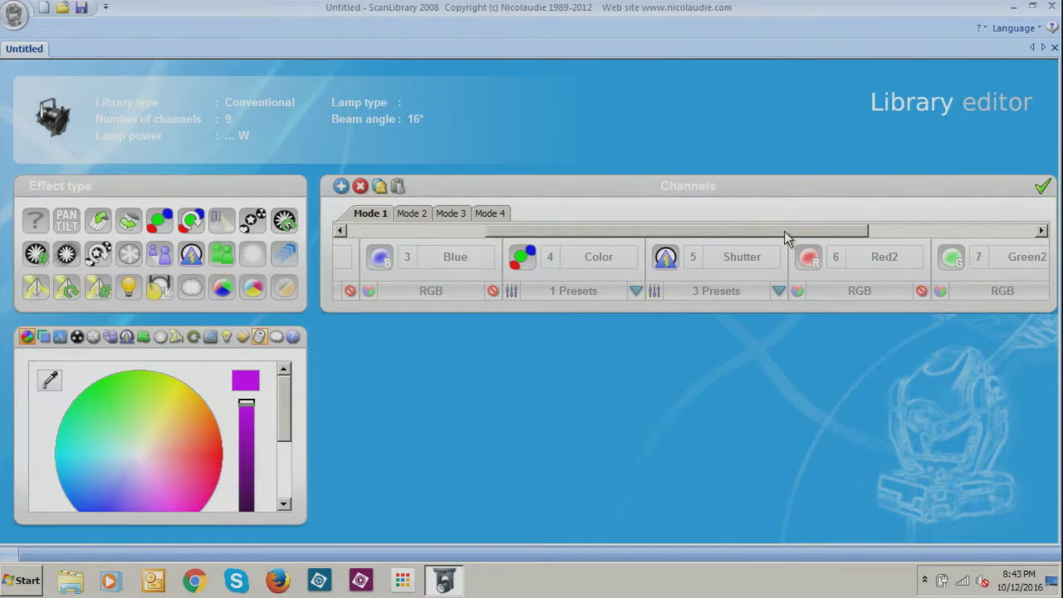
{"action": "right_click", "coordinate": [725, 266]}
{"action": "left_click", "coordinate": [750, 311]}
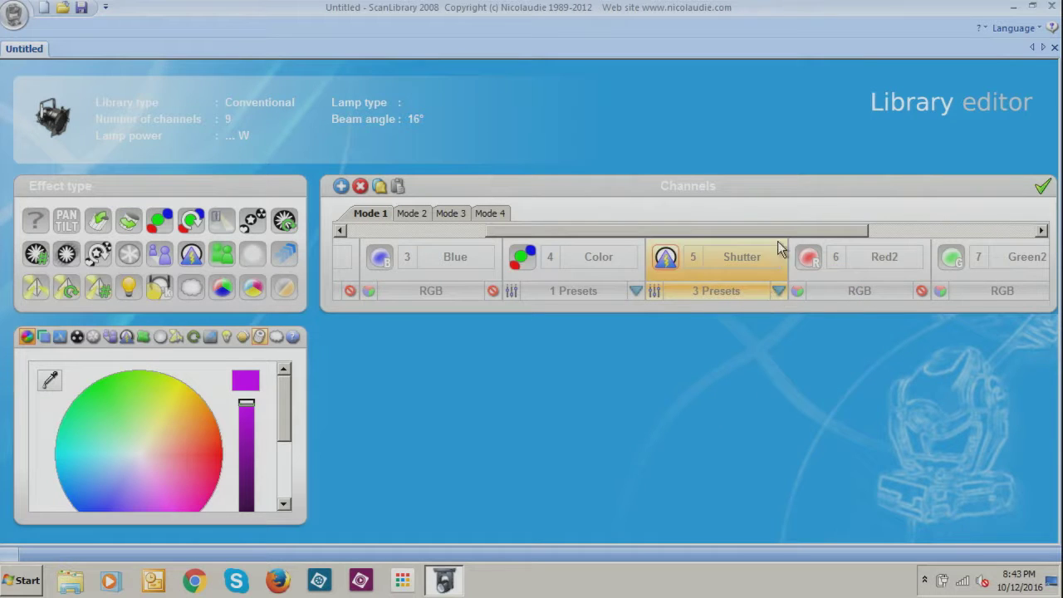
{"action": "left_click_drag", "start_coordinate": [785, 231], "coordinate": [952, 237]}
{"action": "right_click", "coordinate": [1026, 259]}
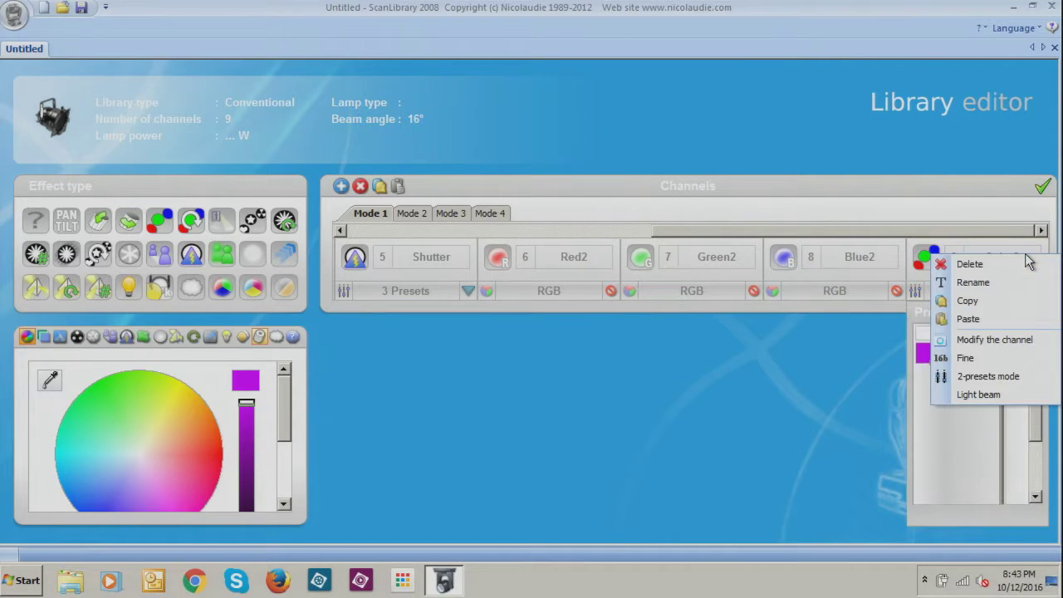
{"action": "left_click", "coordinate": [1014, 322]}
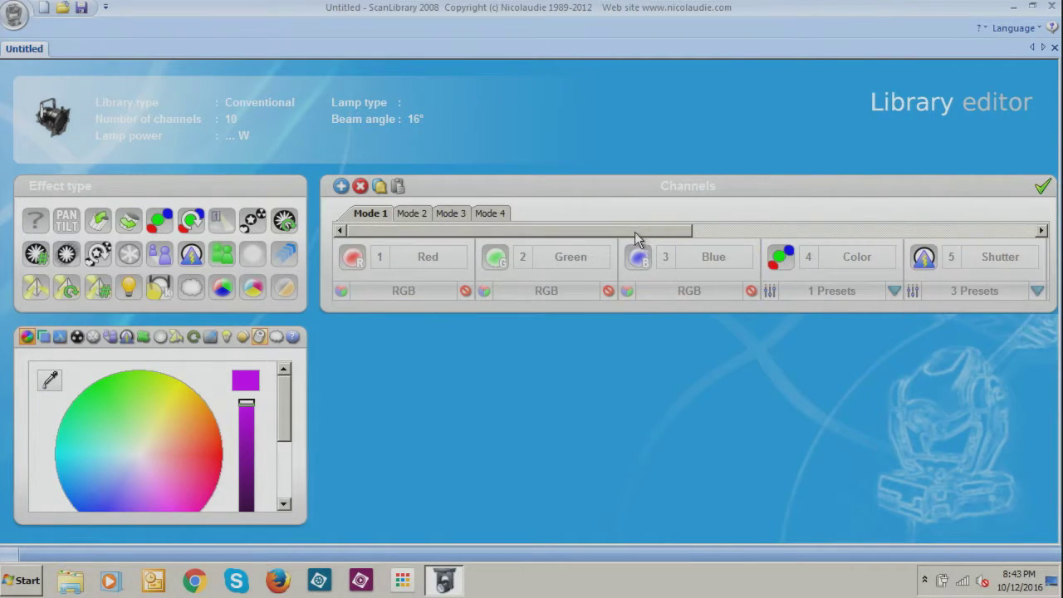
Step: Assign the Shutter2 channel to light beams 5 and 8 in addition to light beam 2
{"action": "left_click_drag", "start_coordinate": [640, 235], "coordinate": [1019, 219]}
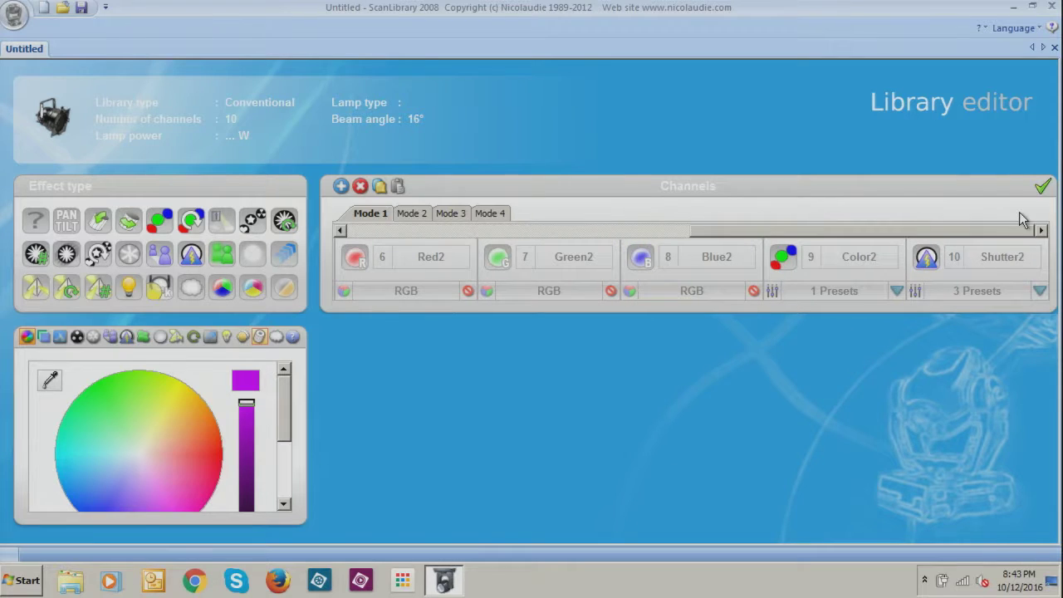
{"action": "right_click", "coordinate": [1012, 265]}
{"action": "left_click", "coordinate": [999, 408]}
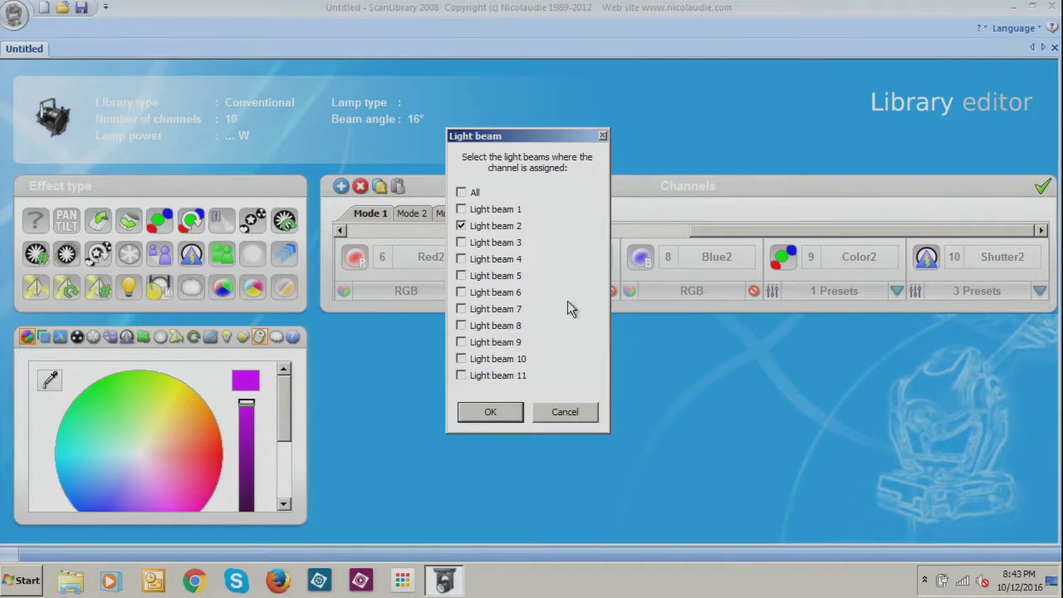
{"action": "left_click", "coordinate": [508, 276]}
{"action": "left_click", "coordinate": [506, 325]}
{"action": "left_click", "coordinate": [501, 410]}
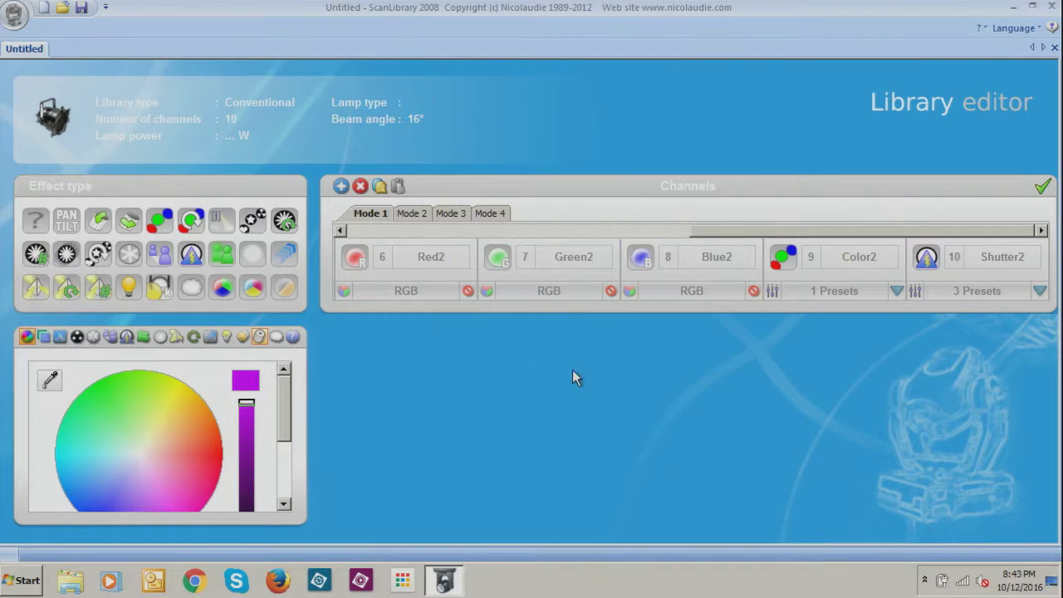
Step: Restrict the Color2 channel from all light beams to light beams 2, 5 and 8 only
{"action": "right_click", "coordinate": [802, 266]}
{"action": "left_click", "coordinate": [841, 410]}
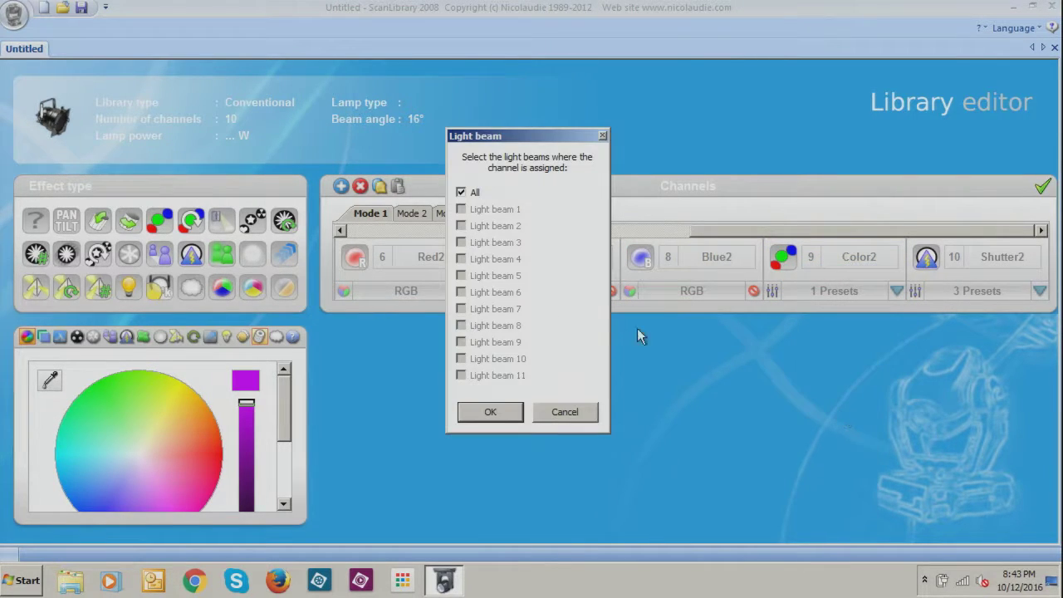
{"action": "left_click", "coordinate": [461, 191]}
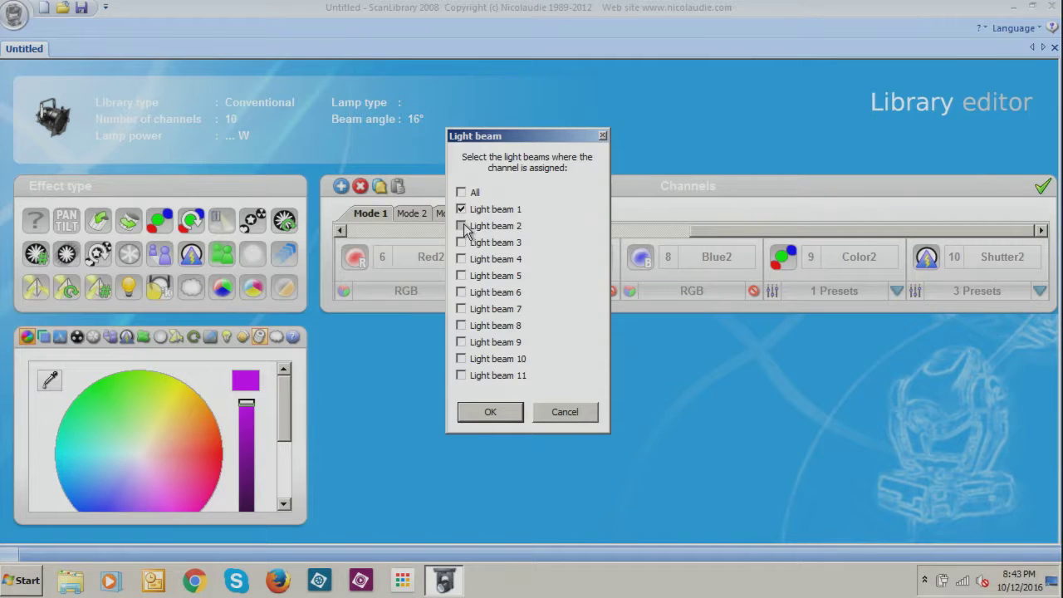
{"action": "left_click", "coordinate": [464, 225]}
{"action": "left_click", "coordinate": [462, 211]}
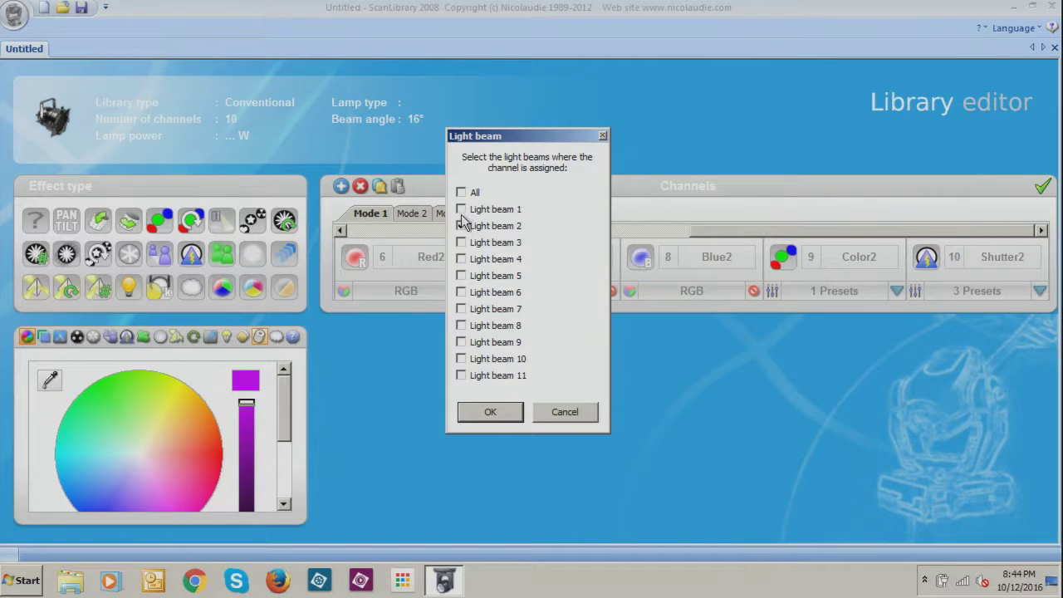
{"action": "left_click", "coordinate": [462, 276]}
{"action": "left_click", "coordinate": [461, 325]}
{"action": "left_click", "coordinate": [500, 416]}
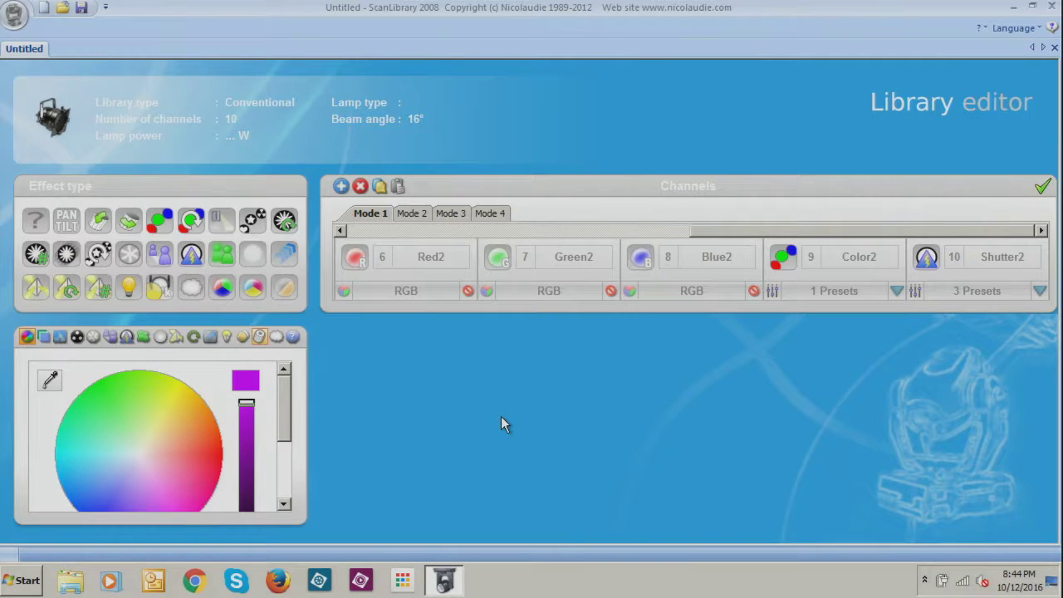
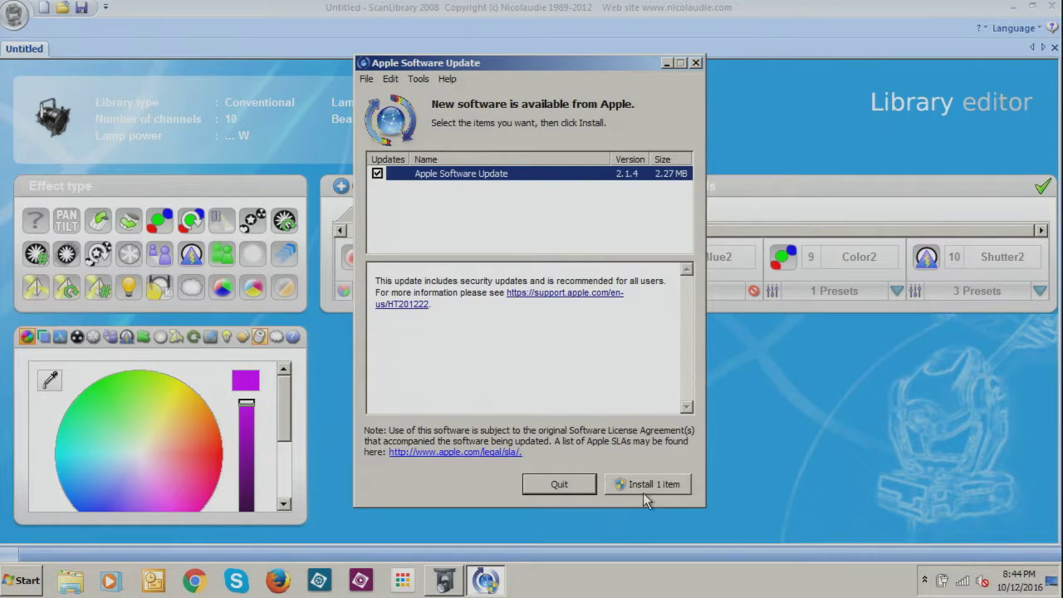
Step: Dismiss the Apple Software Update window and add a third set of RGB channels after Shutter2 in Mode 1
{"action": "left_click", "coordinate": [695, 63]}
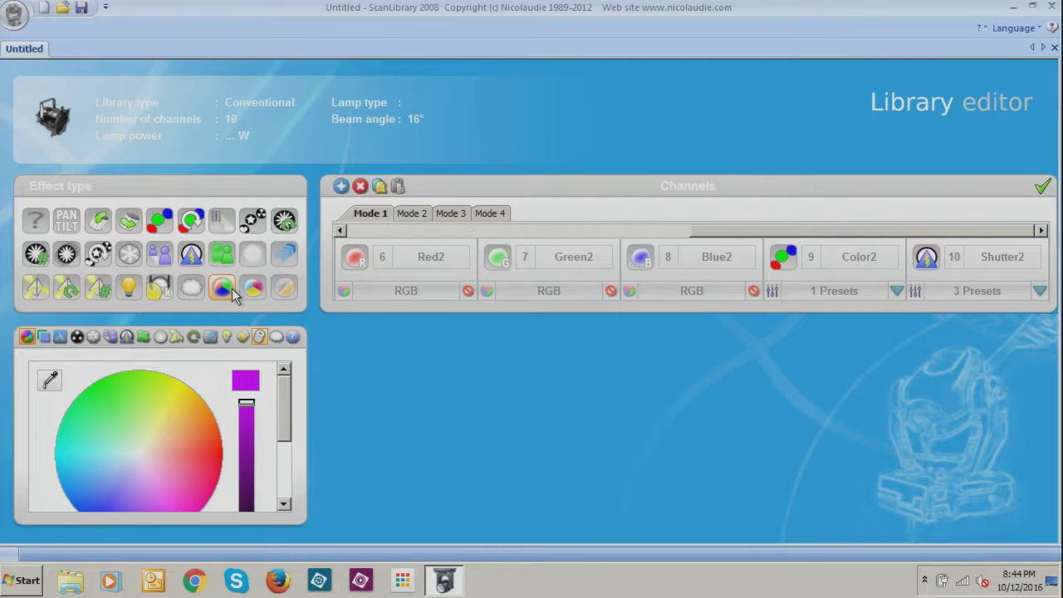
{"action": "left_click_drag", "start_coordinate": [222, 287], "coordinate": [1051, 244]}
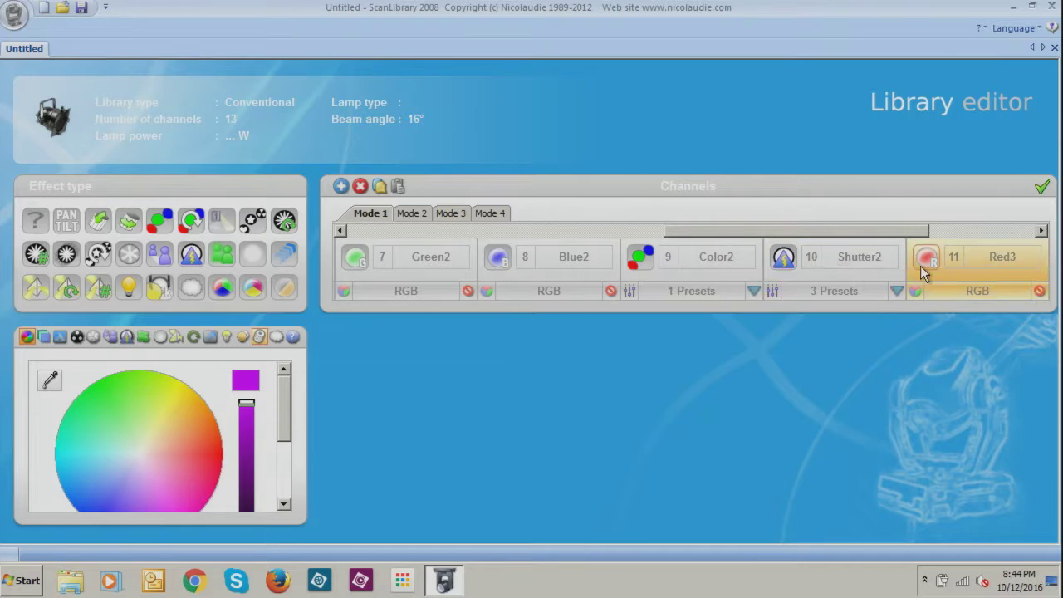
{"action": "left_click_drag", "start_coordinate": [869, 231], "coordinate": [1004, 222]}
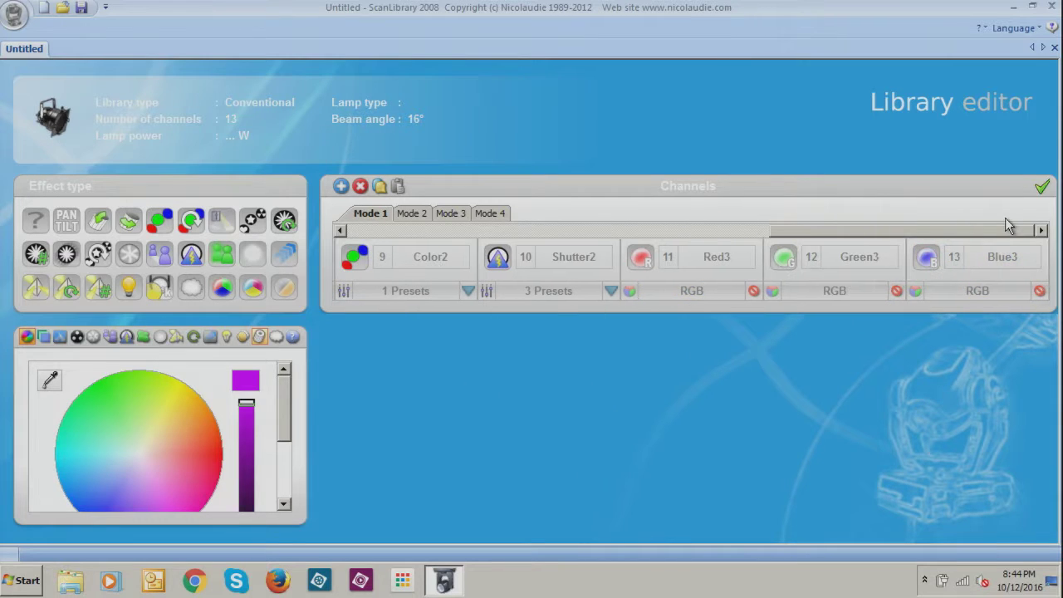
Step: Assign the Red3 channel to light beams 6 and 9 in addition to light beam 3
{"action": "right_click", "coordinate": [720, 272]}
{"action": "left_click", "coordinate": [771, 405]}
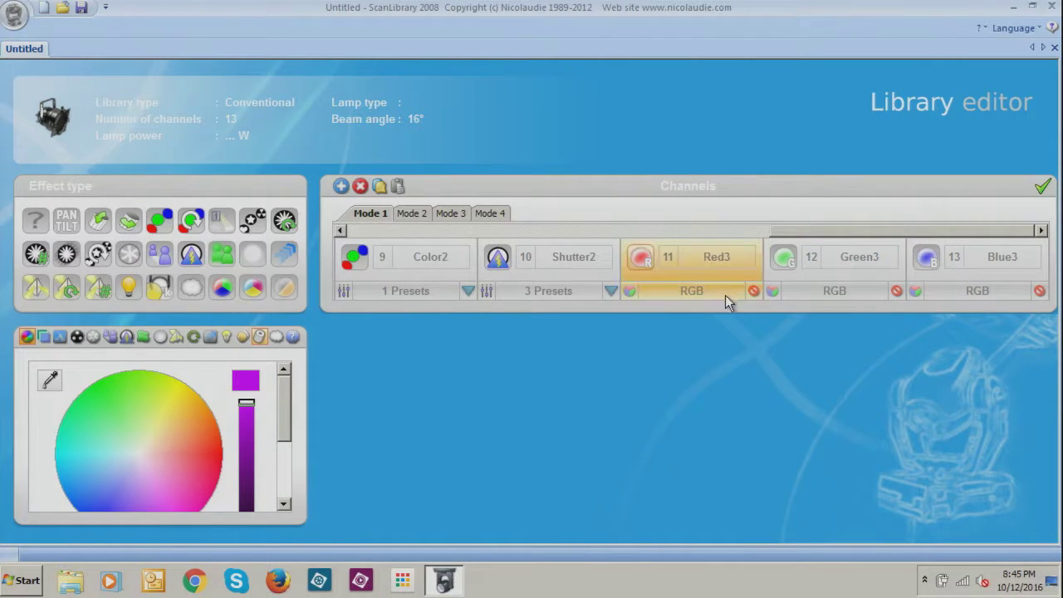
{"action": "right_click", "coordinate": [713, 258]}
{"action": "left_click", "coordinate": [760, 376]}
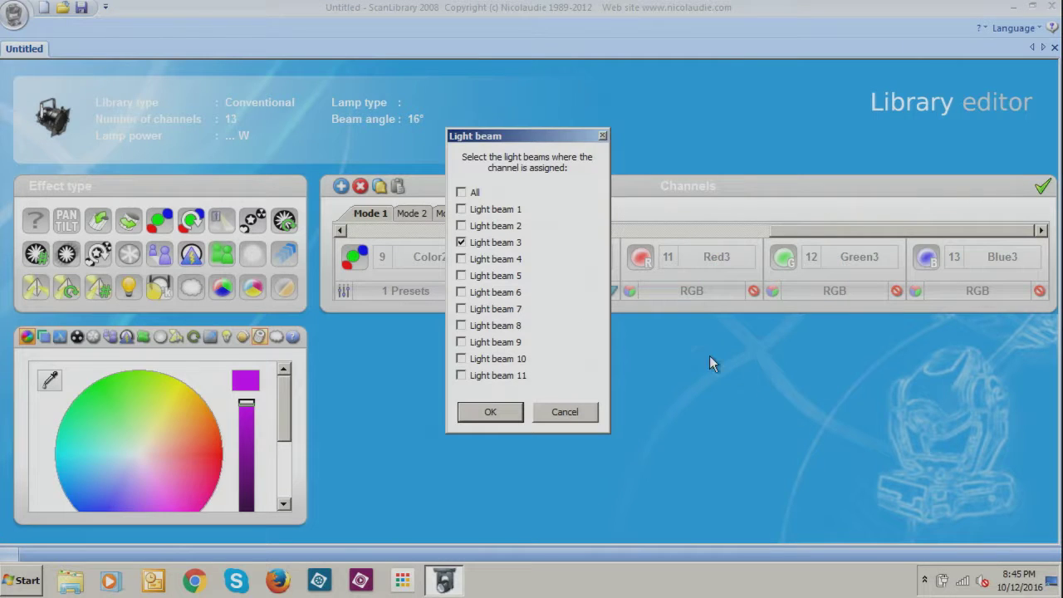
{"action": "left_click", "coordinate": [498, 293]}
{"action": "left_click", "coordinate": [503, 293]}
{"action": "left_click", "coordinate": [501, 293]}
{"action": "left_click", "coordinate": [502, 342]}
{"action": "left_click", "coordinate": [502, 410]}
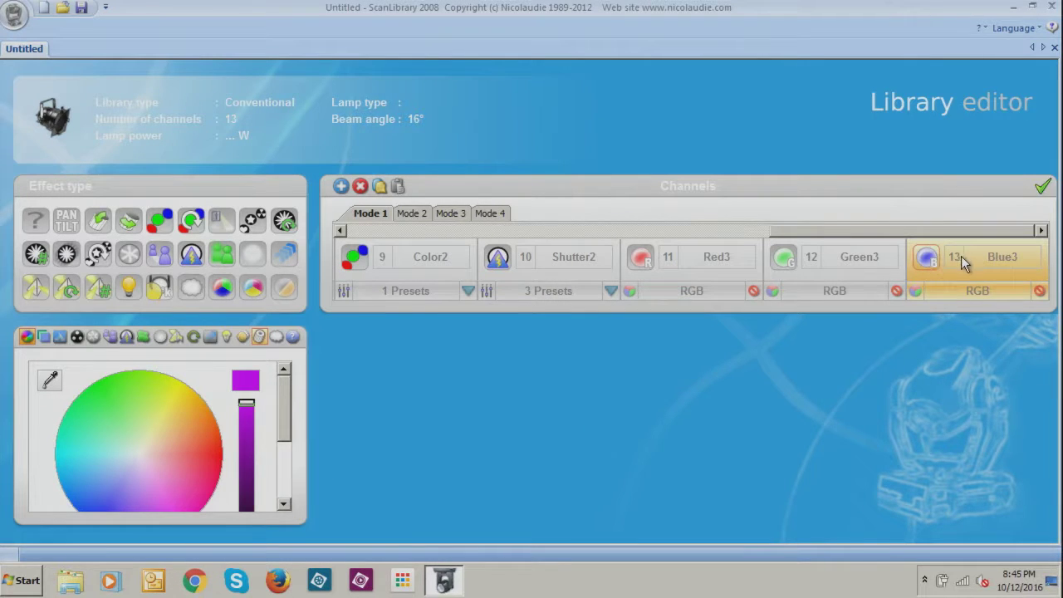
Step: Assign the Blue3 channel to light beams 6 and 9 in addition to light beam 3
{"action": "right_click", "coordinate": [960, 256]}
{"action": "left_click", "coordinate": [983, 379]}
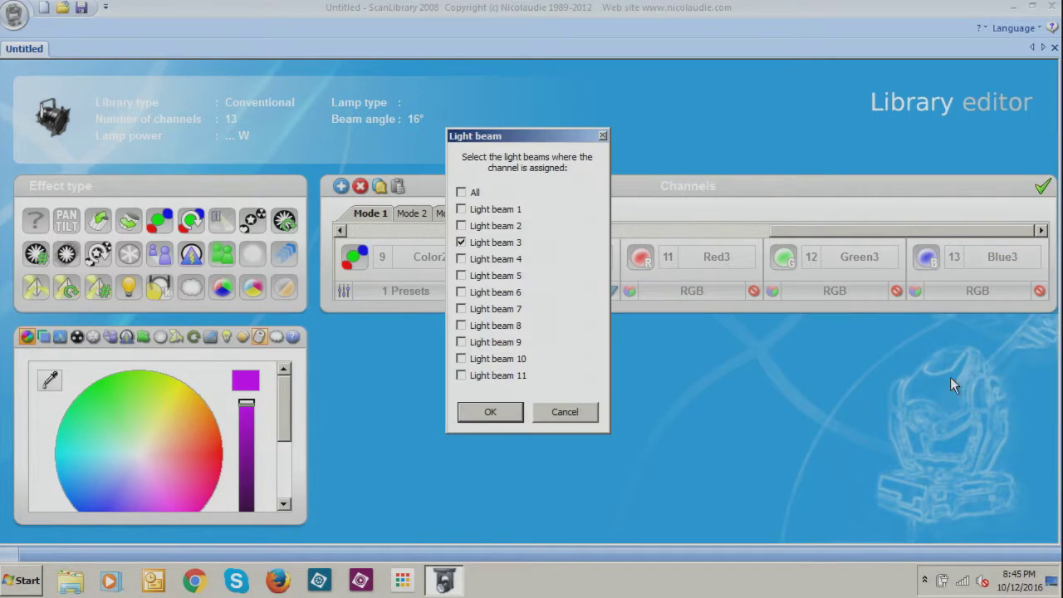
{"action": "left_click", "coordinate": [518, 292]}
{"action": "left_click", "coordinate": [513, 343]}
{"action": "left_click", "coordinate": [510, 419]}
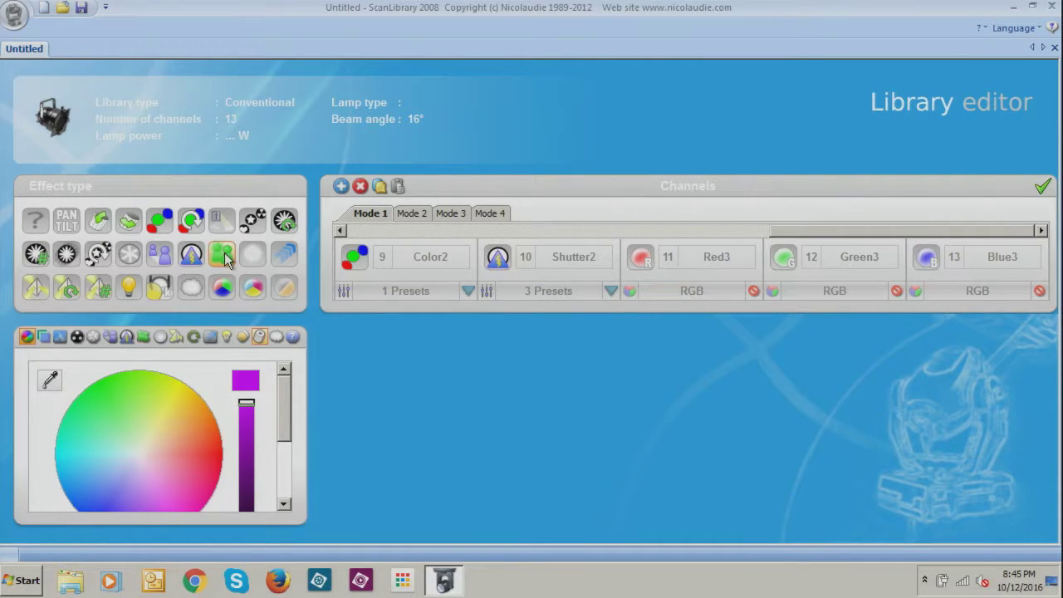
Step: Add a Color channel after Blue3 and give it a purple color preset with value 0, marked as the default
{"action": "left_click_drag", "start_coordinate": [166, 224], "coordinate": [1047, 262]}
{"action": "left_click", "coordinate": [952, 261]}
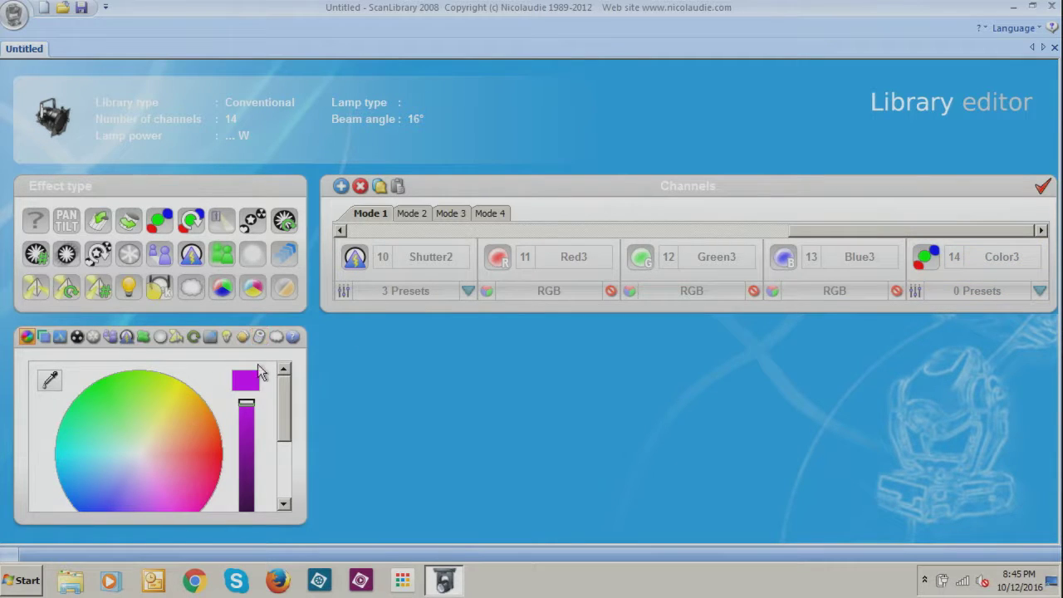
{"action": "left_click_drag", "start_coordinate": [247, 379], "coordinate": [1004, 262]}
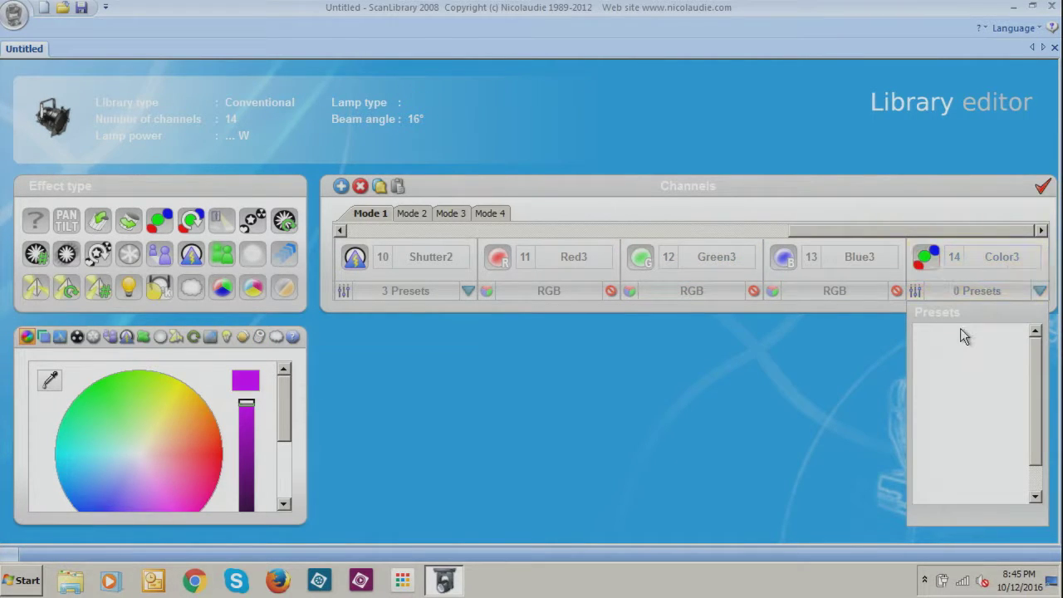
{"action": "left_click_drag", "start_coordinate": [246, 380], "coordinate": [990, 383]}
{"action": "left_click_drag", "start_coordinate": [1042, 404], "coordinate": [1042, 346]}
{"action": "left_click_drag", "start_coordinate": [1003, 453], "coordinate": [1002, 340]}
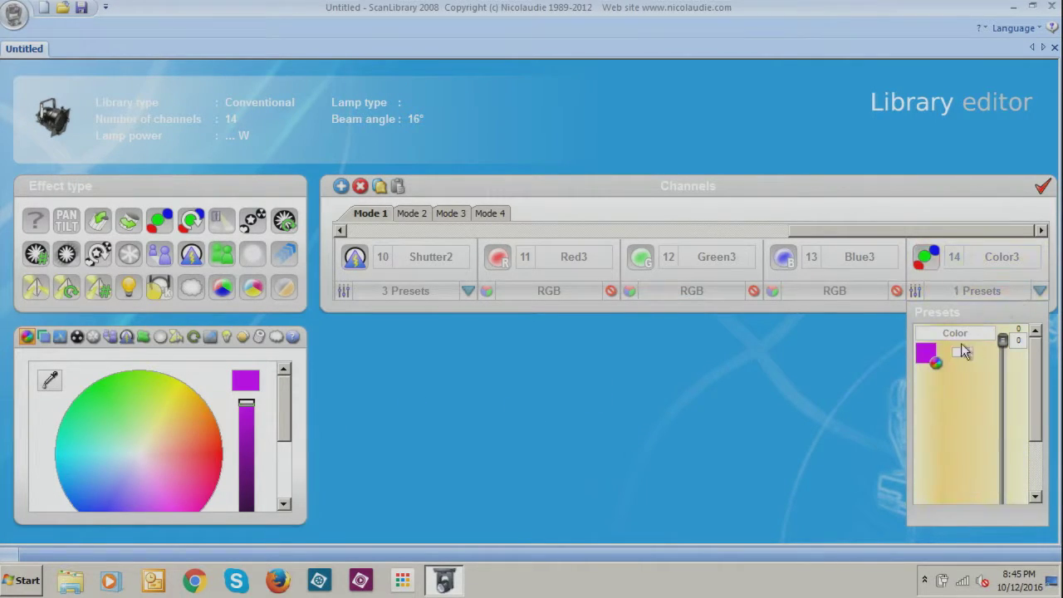
{"action": "left_click", "coordinate": [956, 352]}
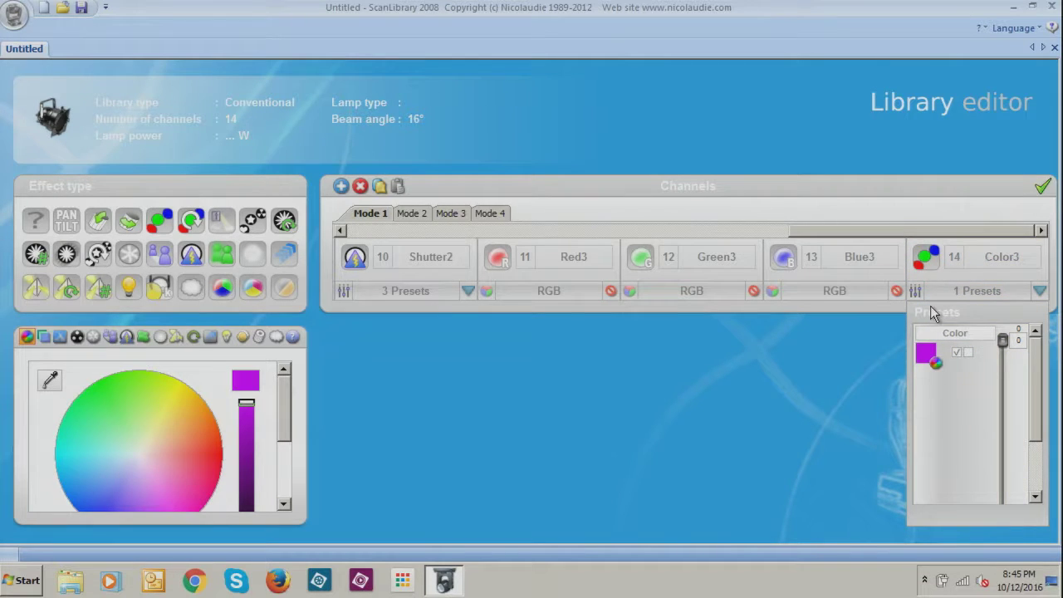
Step: Rename the Color3 channel as UV
{"action": "left_click", "coordinate": [1012, 264]}
{"action": "left_click", "coordinate": [1016, 261]}
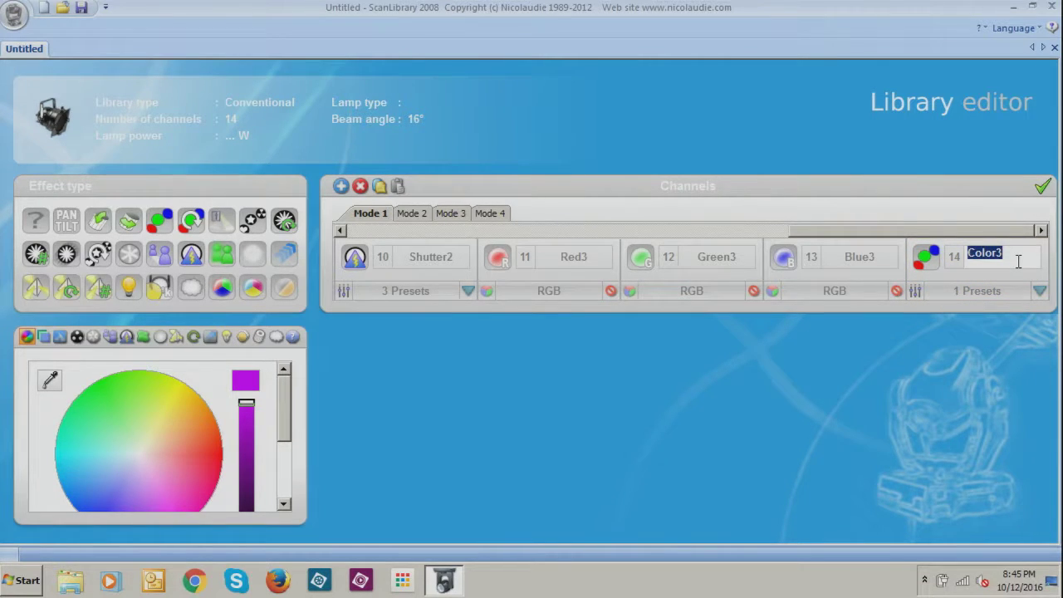
{"action": "type", "text": "UV"}
Step: Copy the Shutter2 channel with its presets and paste the duplicate after the UV channel
{"action": "left_click", "coordinate": [409, 255]}
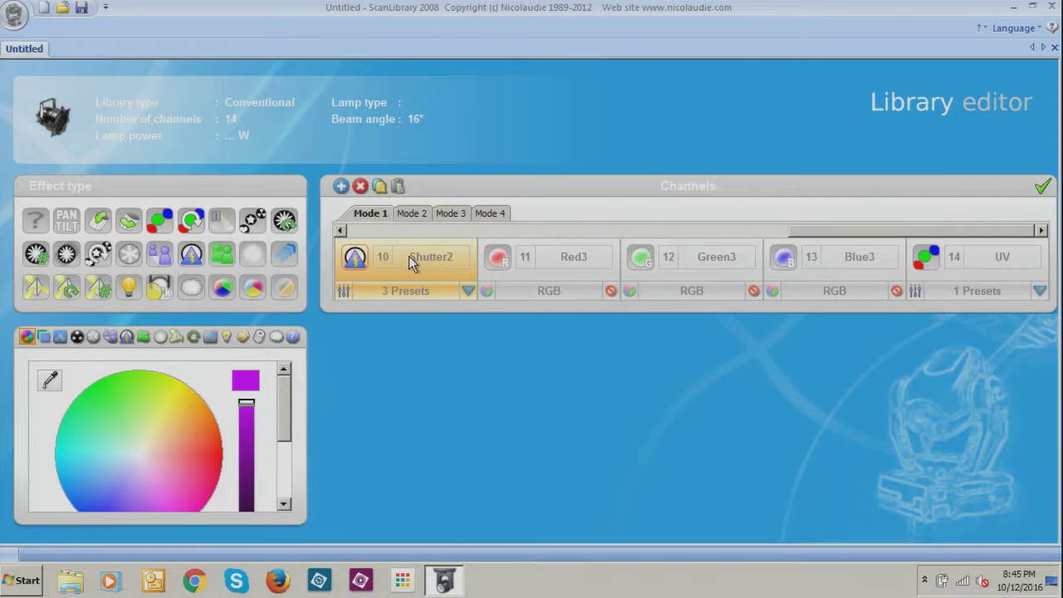
{"action": "right_click", "coordinate": [409, 256]}
{"action": "left_click", "coordinate": [445, 303]}
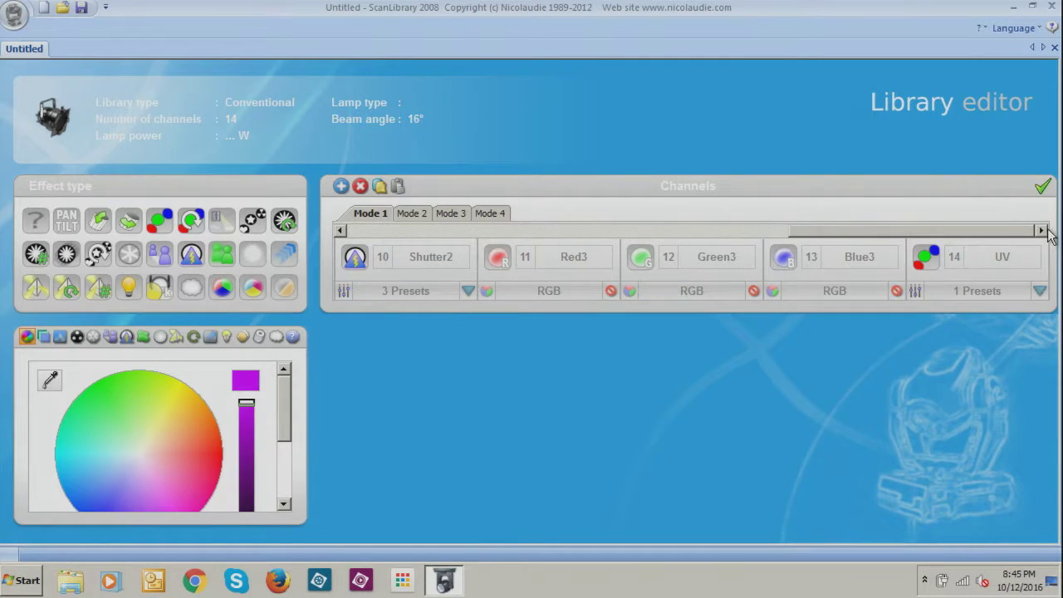
{"action": "right_click", "coordinate": [1024, 261]}
{"action": "left_click", "coordinate": [1012, 320]}
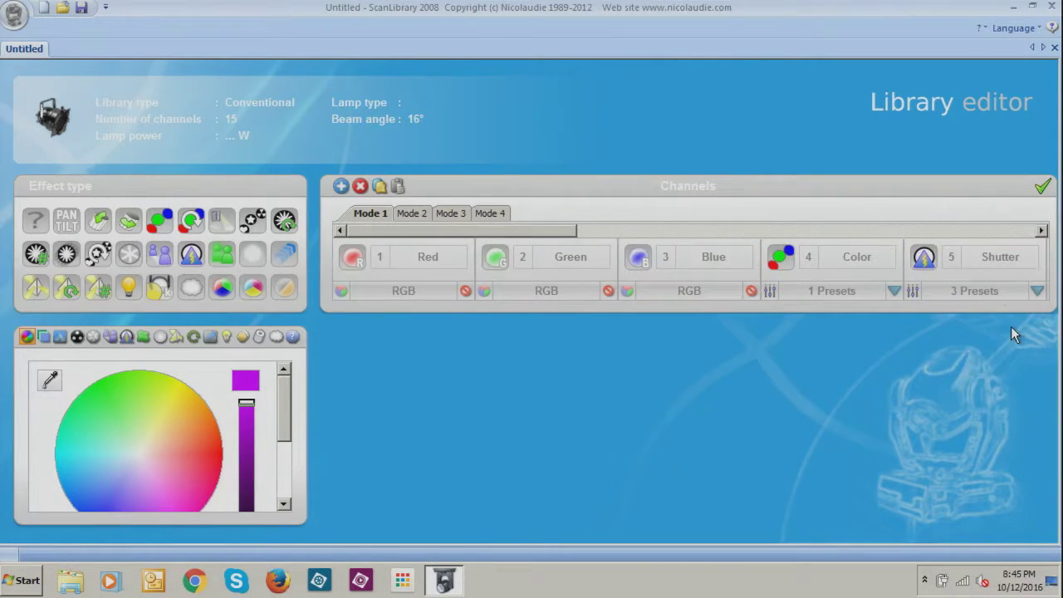
Step: Assign the Shutter22 channel to light beams 3 and 9
{"action": "left_click_drag", "start_coordinate": [564, 229], "coordinate": [1022, 230]}
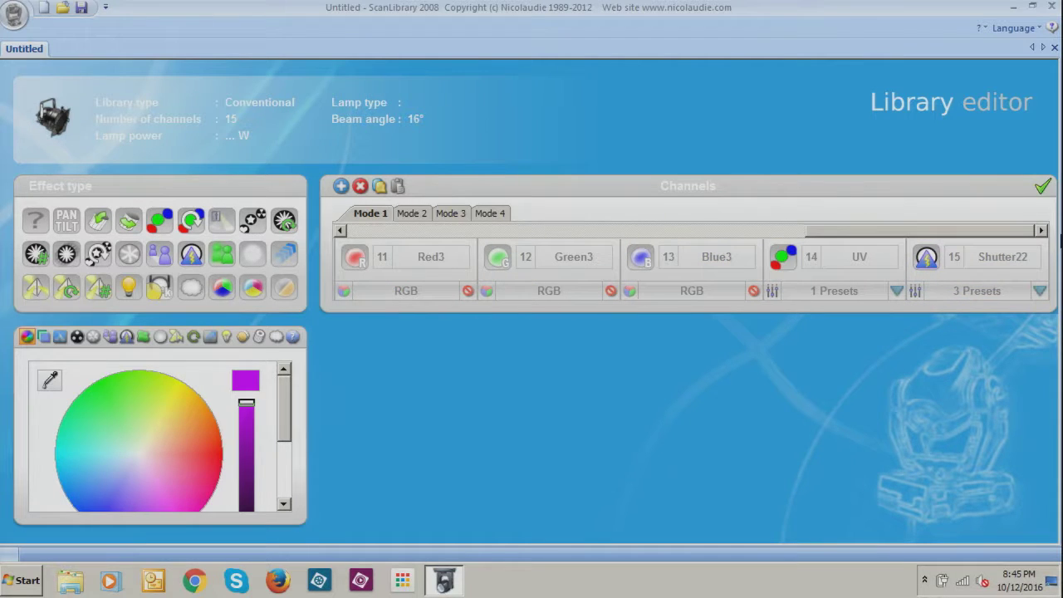
{"action": "right_click", "coordinate": [1022, 283]}
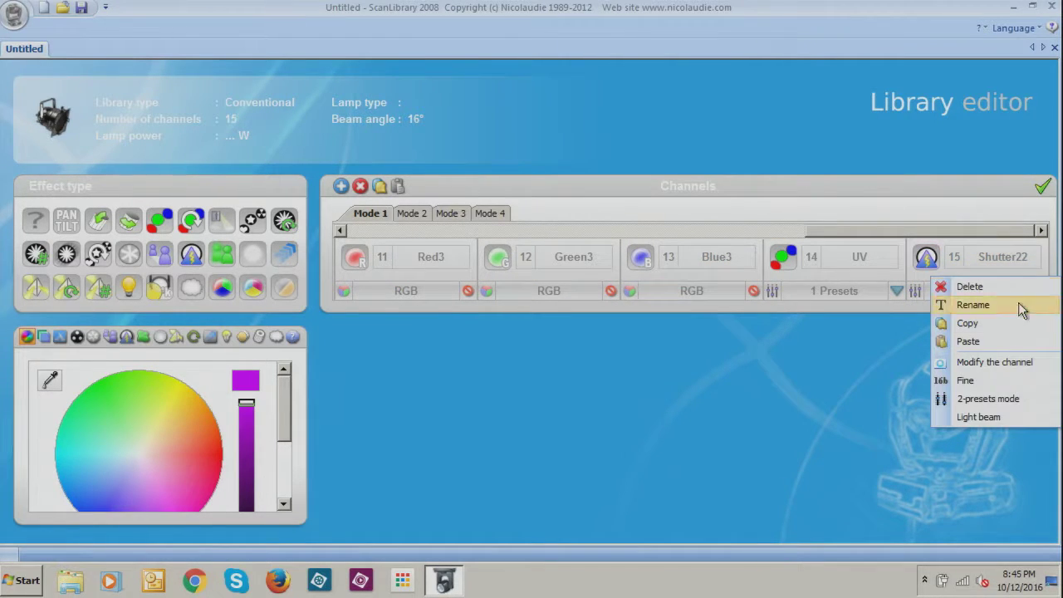
{"action": "left_click", "coordinate": [980, 417]}
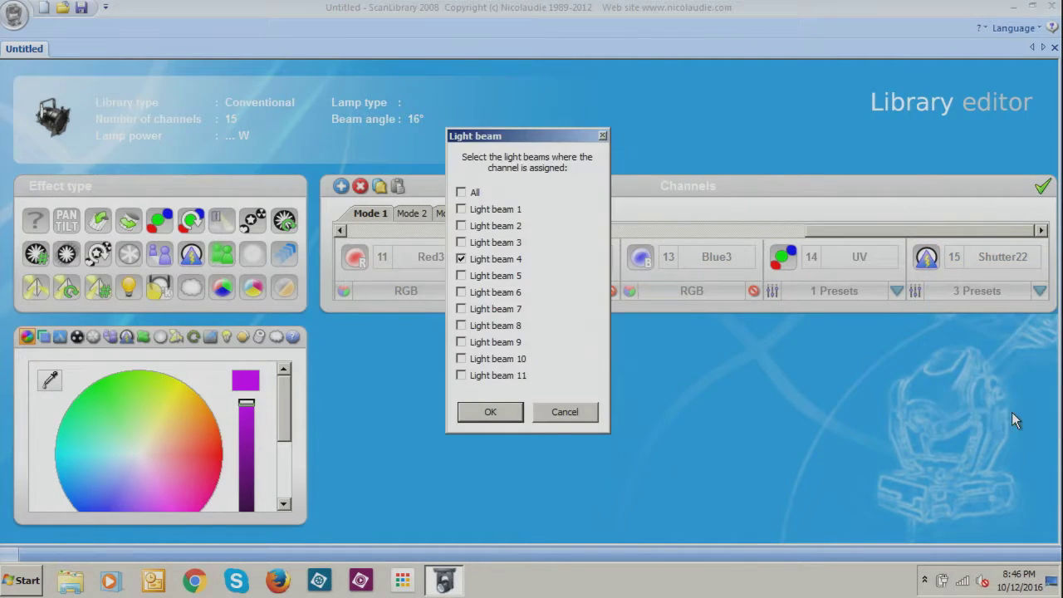
{"action": "left_click", "coordinate": [482, 242]}
{"action": "left_click", "coordinate": [488, 342]}
{"action": "left_click", "coordinate": [494, 410]}
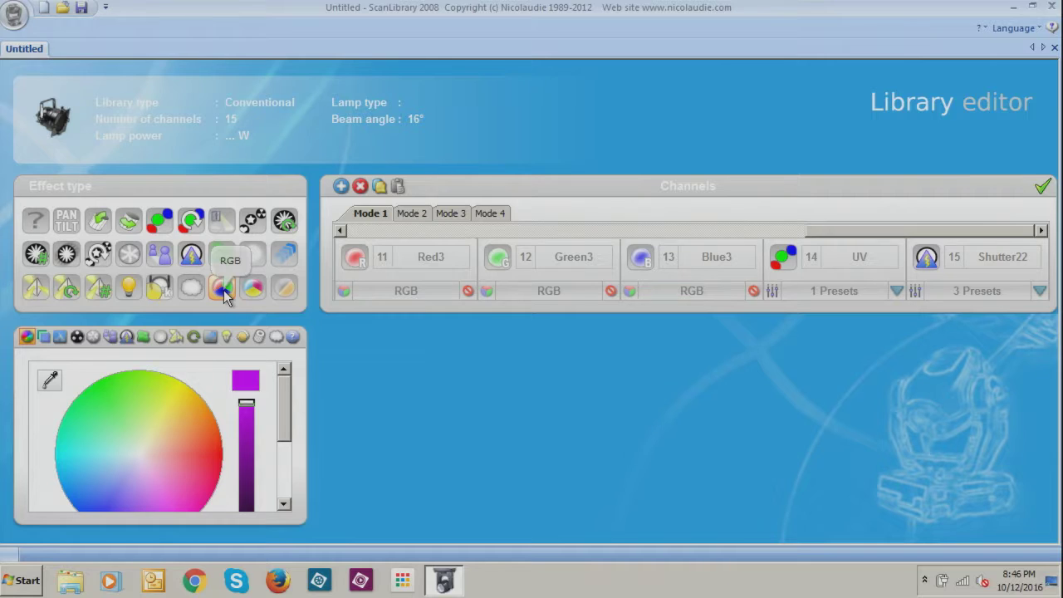
Step: Add a fourth set of RGB channels after Shutter22 and assign Red4 to light beam 10 only, removing light beam 4
{"action": "left_click_drag", "start_coordinate": [224, 295], "coordinate": [1045, 252]}
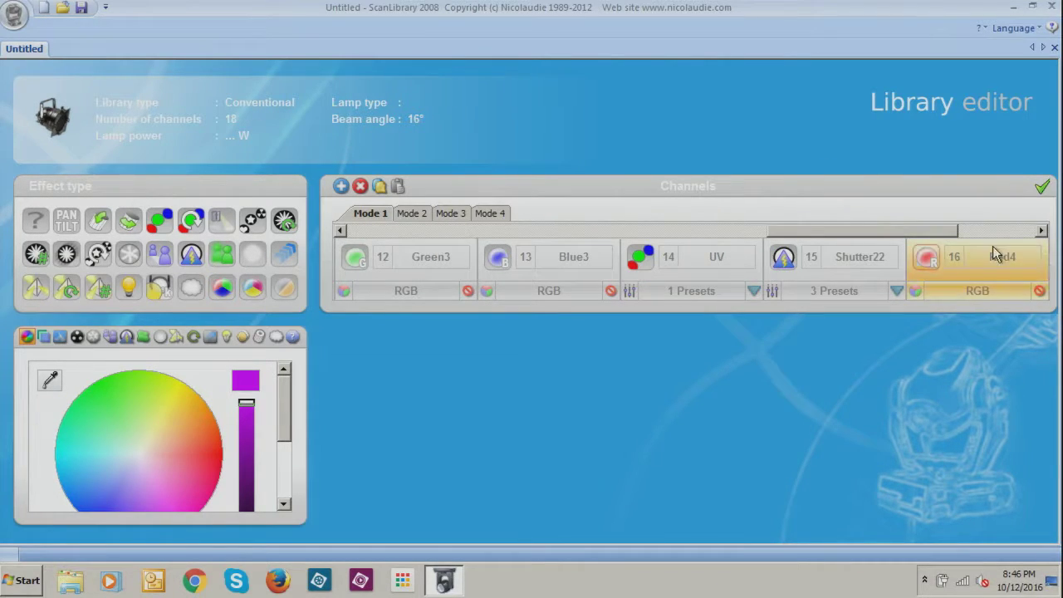
{"action": "left_click_drag", "start_coordinate": [894, 233], "coordinate": [1031, 228]}
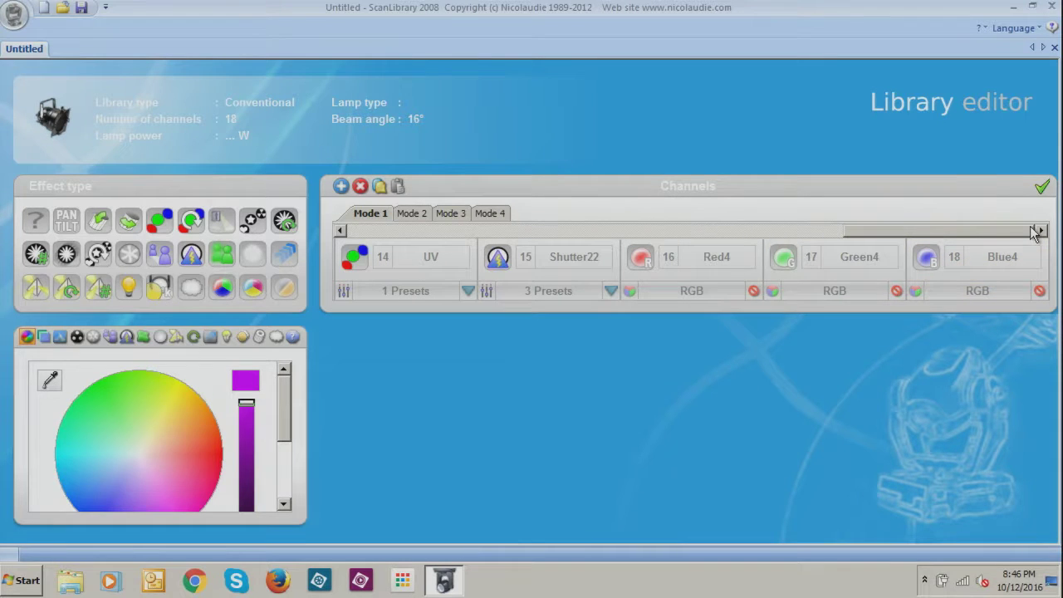
{"action": "right_click", "coordinate": [701, 269]}
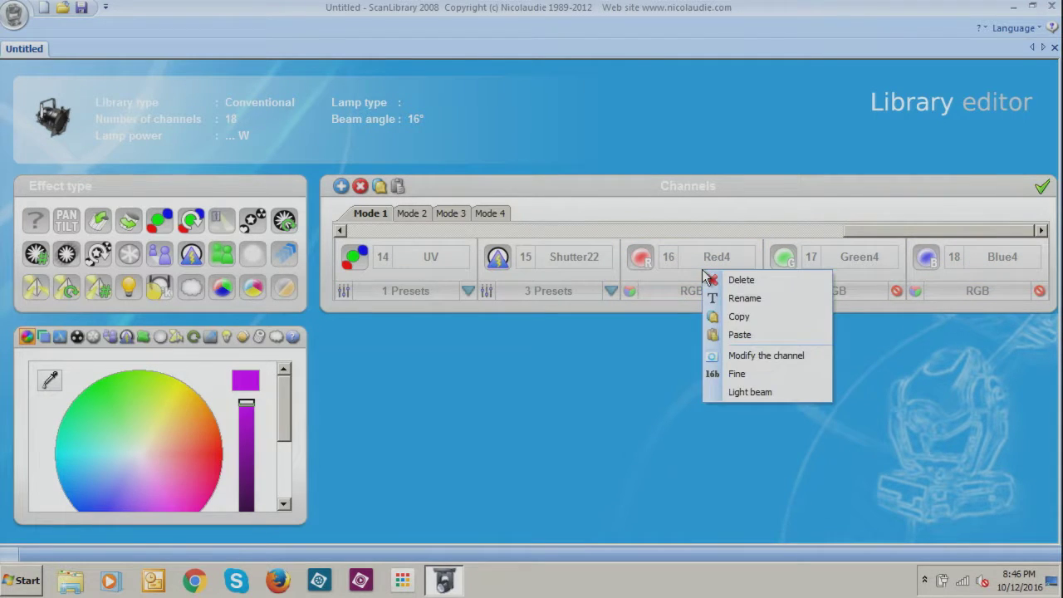
{"action": "left_click", "coordinate": [755, 400]}
{"action": "left_click", "coordinate": [519, 359]}
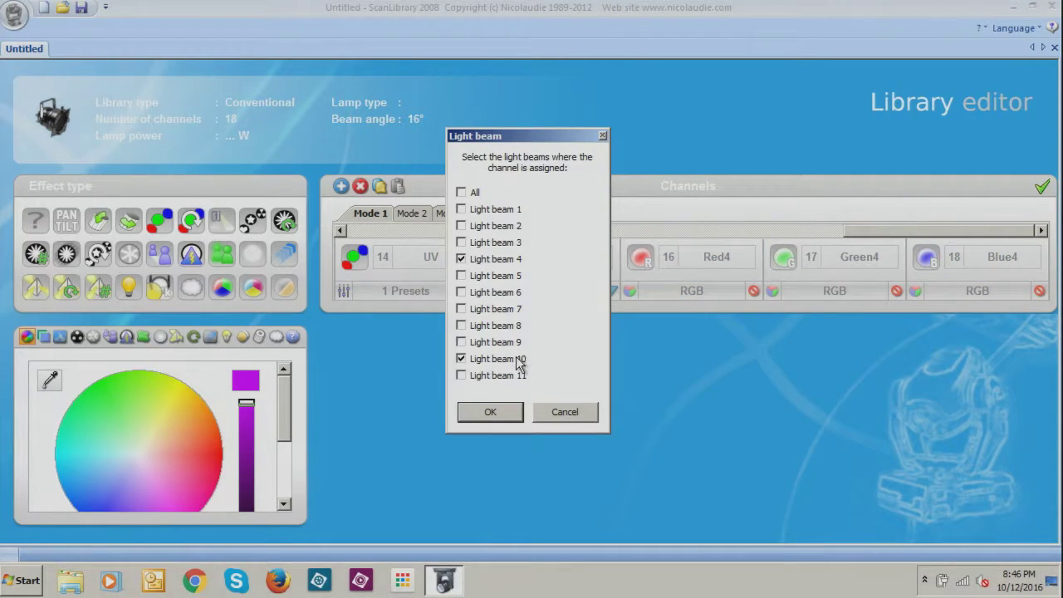
{"action": "left_click", "coordinate": [462, 260]}
{"action": "left_click", "coordinate": [490, 412]}
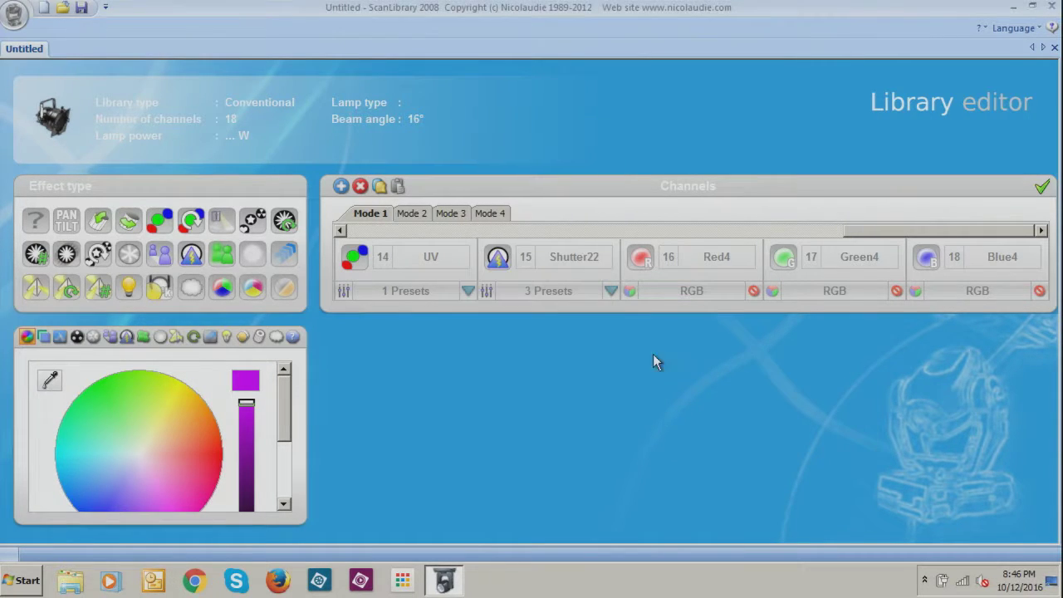
Step: Assign the Green4 channel to light beam 10 only, removing light beam 4
{"action": "right_click", "coordinate": [853, 266]}
{"action": "left_click", "coordinate": [900, 391]}
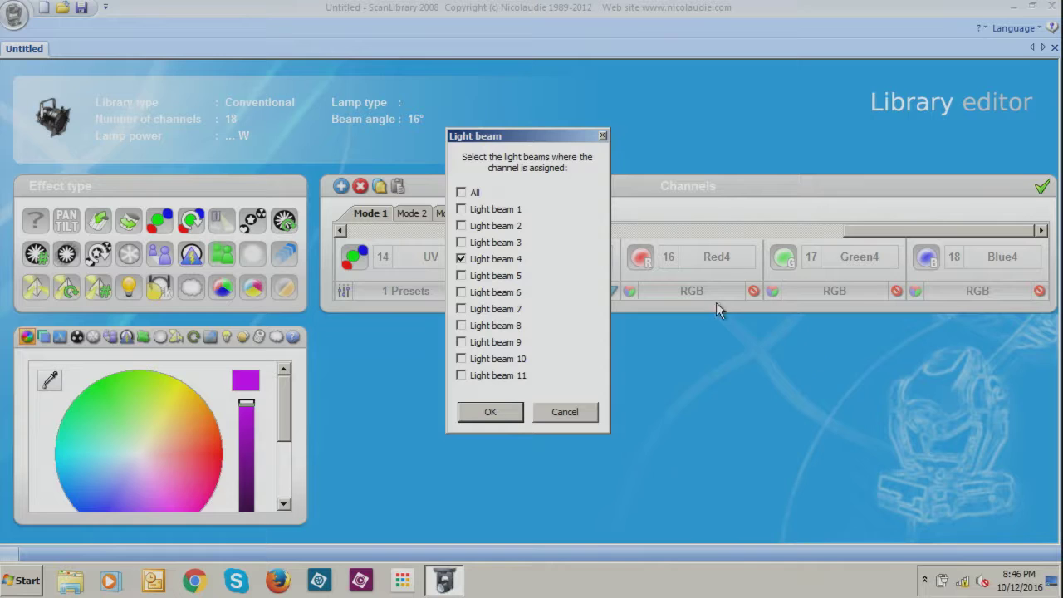
{"action": "left_click", "coordinate": [516, 359]}
{"action": "left_click", "coordinate": [491, 260]}
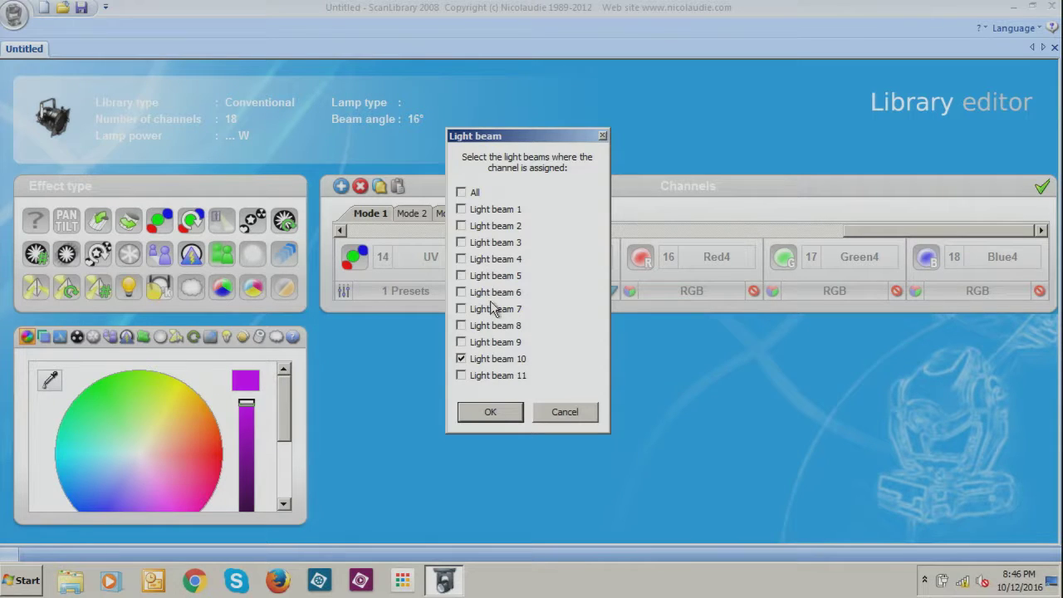
{"action": "left_click", "coordinate": [504, 415]}
Step: Assign the Blue4 channel to light beam 10 only, removing light beam 4
{"action": "right_click", "coordinate": [939, 270]}
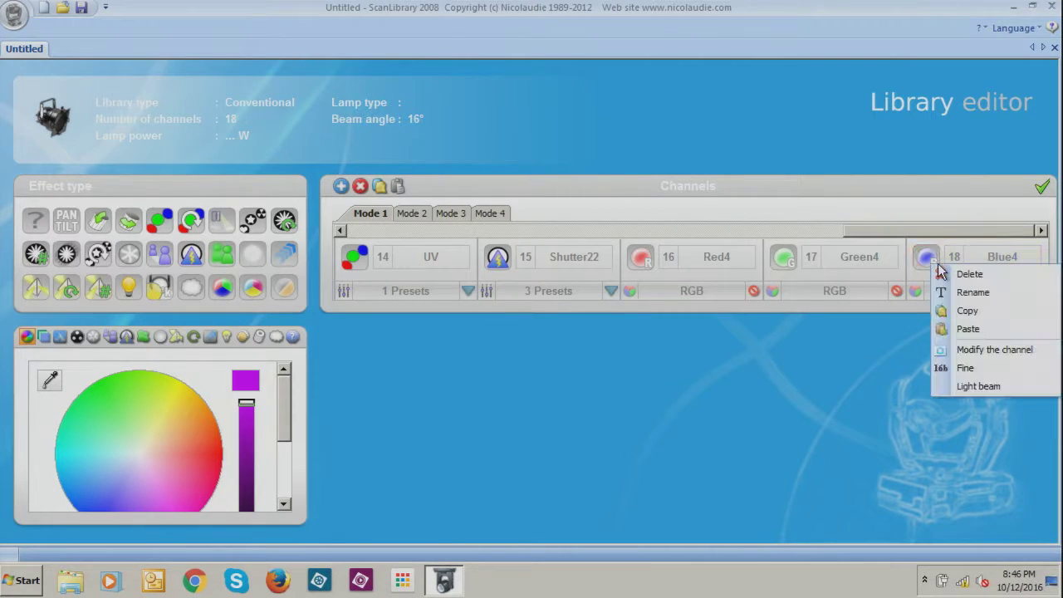
{"action": "left_click", "coordinate": [972, 387]}
{"action": "left_click", "coordinate": [498, 358]}
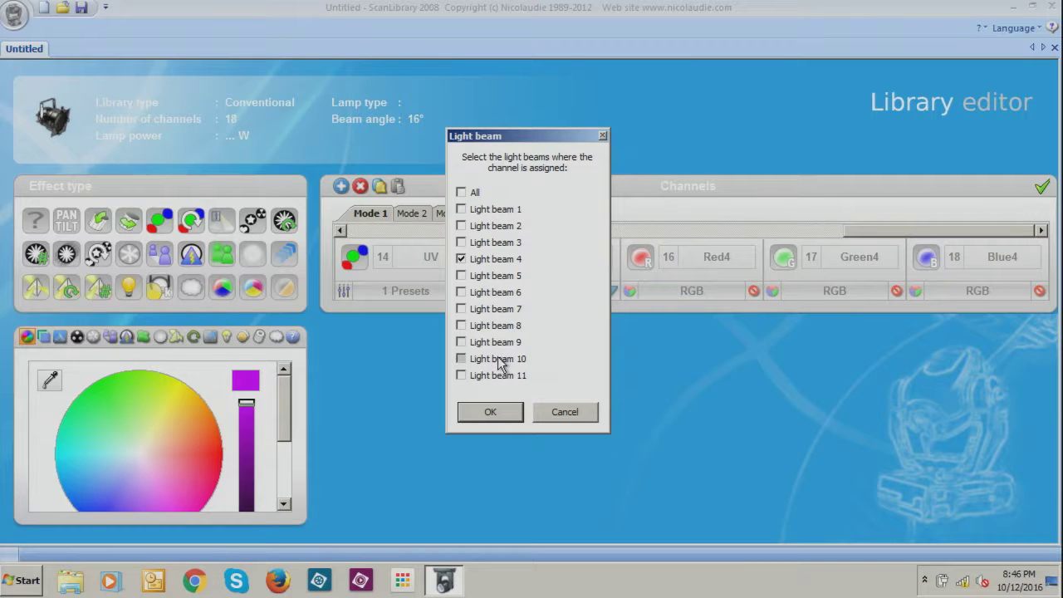
{"action": "left_click", "coordinate": [466, 260]}
{"action": "left_click", "coordinate": [492, 413]}
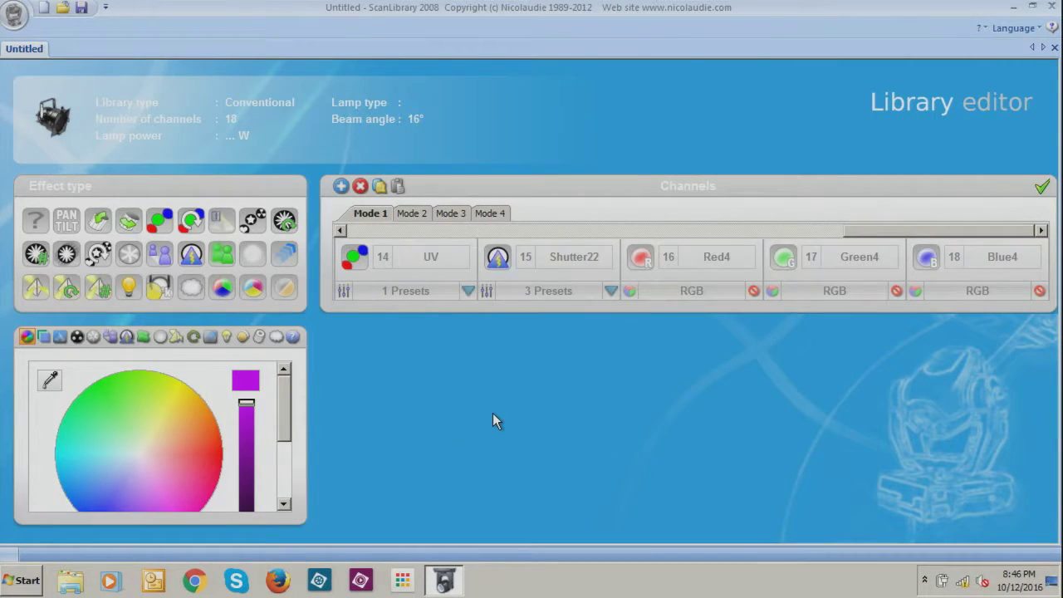
Step: Copy the Shutter22 channel with its presets and paste the duplicate after the Blue4 channel
{"action": "right_click", "coordinate": [547, 259]}
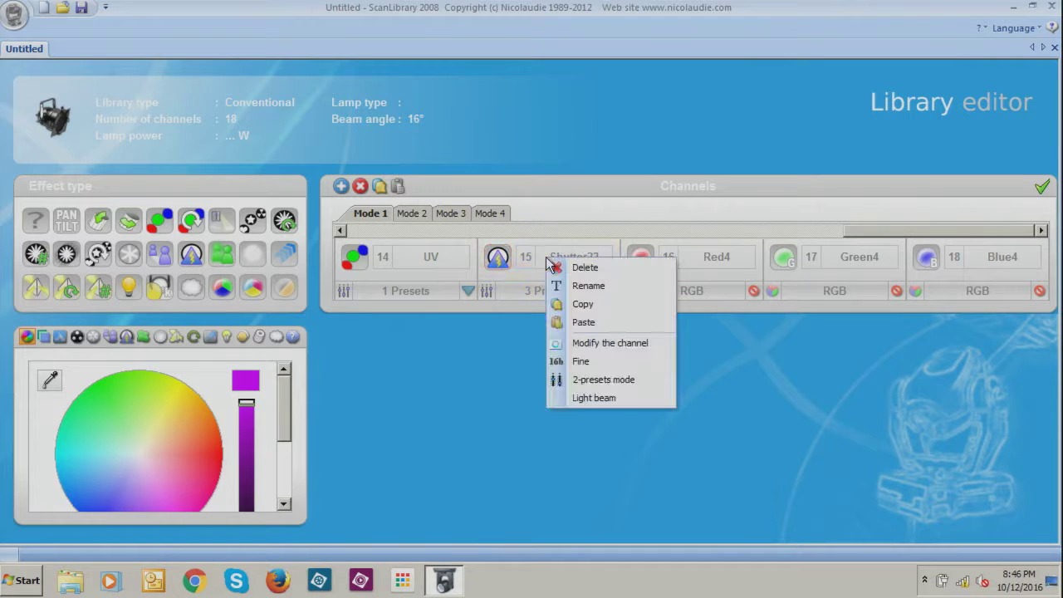
{"action": "left_click", "coordinate": [569, 303]}
{"action": "right_click", "coordinate": [978, 254]}
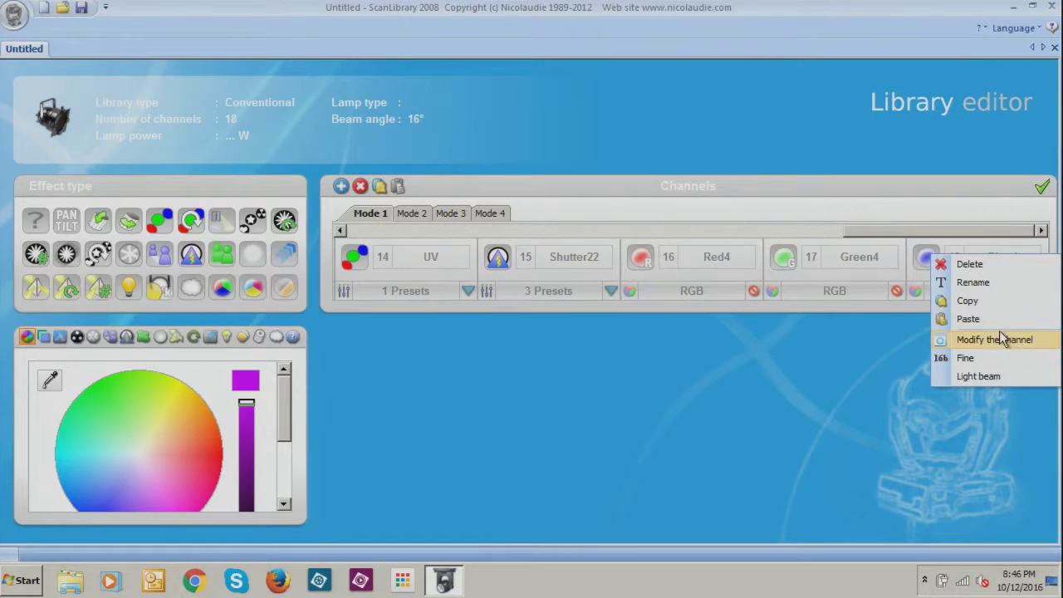
{"action": "left_click", "coordinate": [992, 321]}
Step: Assign the first Shutter channel, channel 5, to light beam 10 instead of light beam 1
{"action": "right_click", "coordinate": [983, 263]}
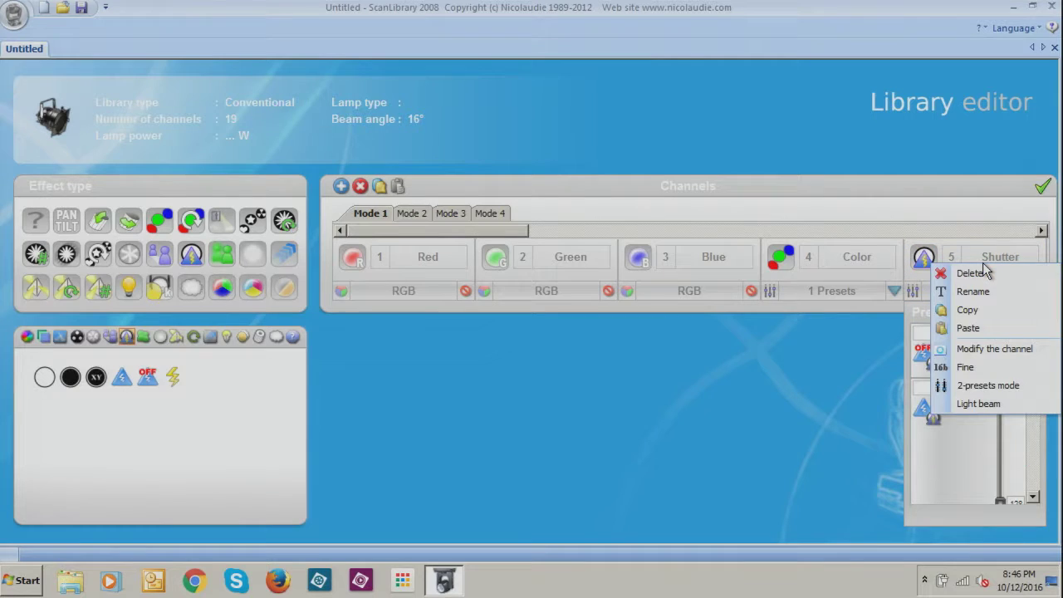
{"action": "left_click", "coordinate": [977, 403]}
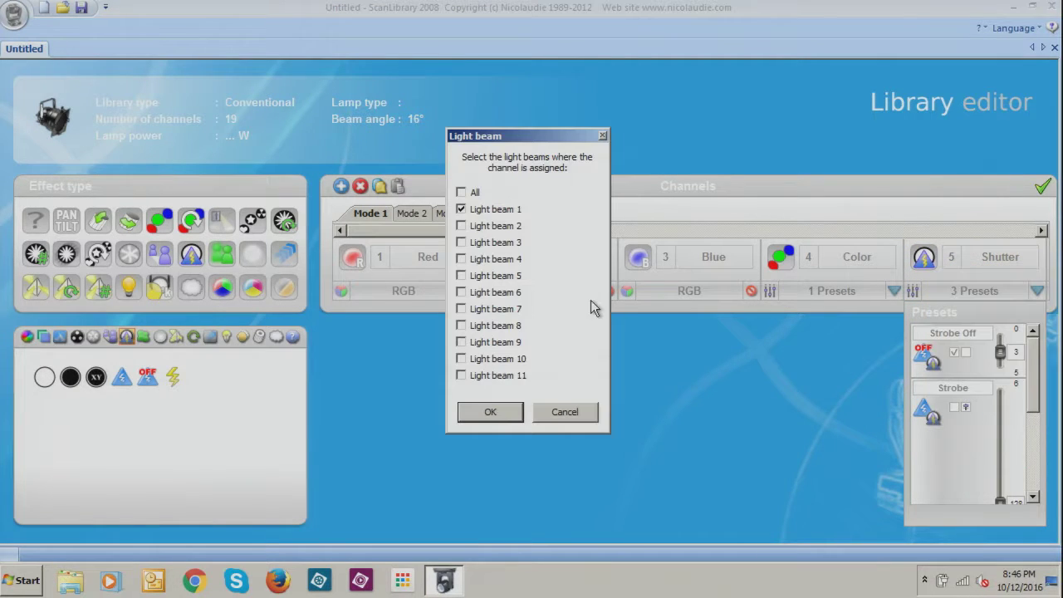
{"action": "left_click", "coordinate": [508, 358]}
{"action": "left_click", "coordinate": [461, 209]}
{"action": "left_click", "coordinate": [495, 411]}
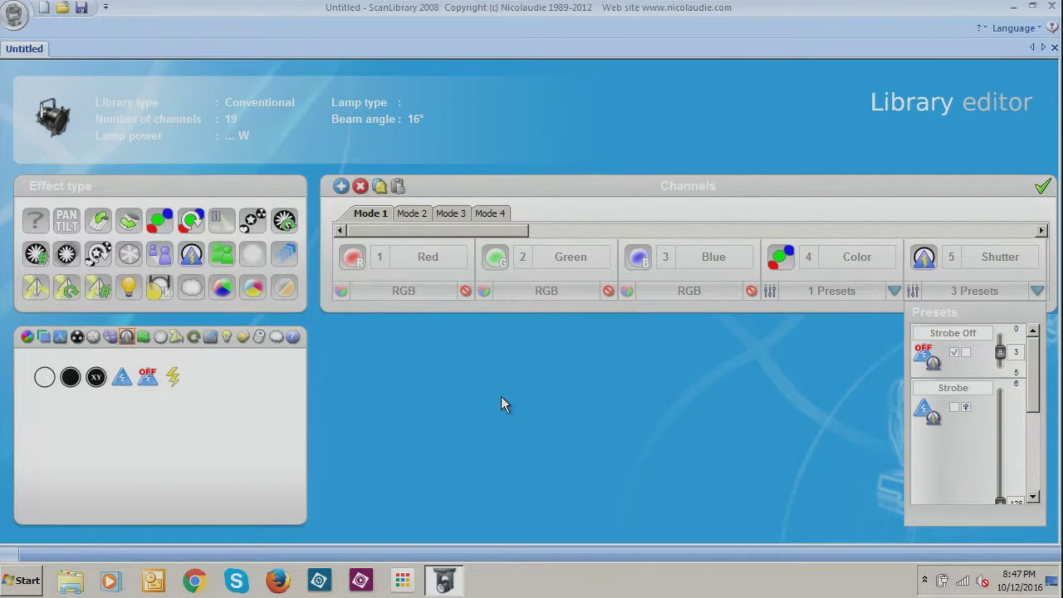
Step: Reassign the first Shutter channel to light beams 1 and 7 and remove light beam 10 from it
{"action": "right_click", "coordinate": [960, 279]}
{"action": "left_click", "coordinate": [985, 414]}
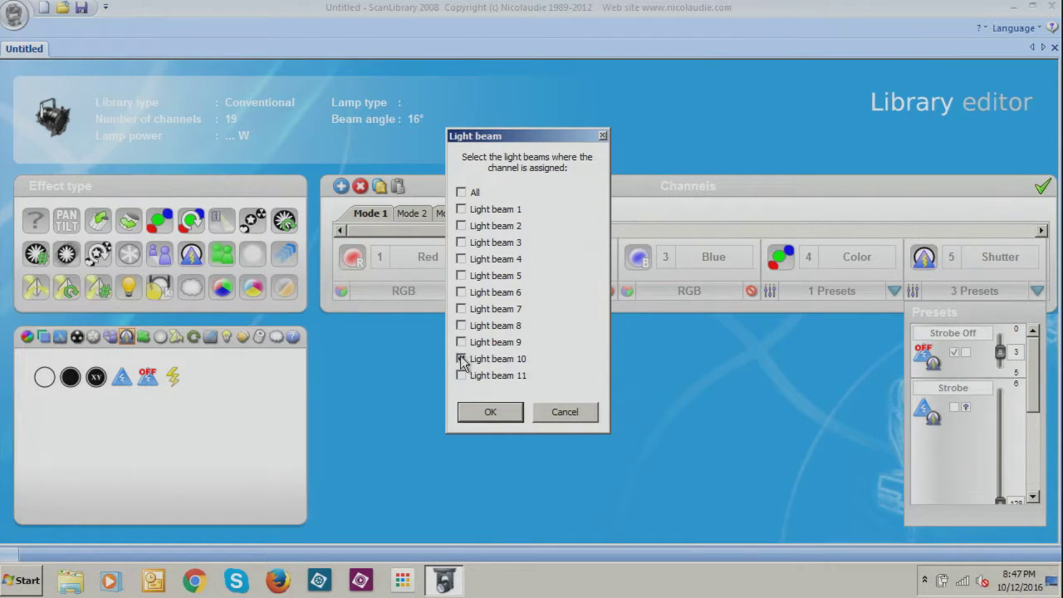
{"action": "left_click", "coordinate": [461, 209]}
{"action": "left_click", "coordinate": [462, 360]}
{"action": "left_click", "coordinate": [462, 309]}
{"action": "left_click", "coordinate": [491, 411]}
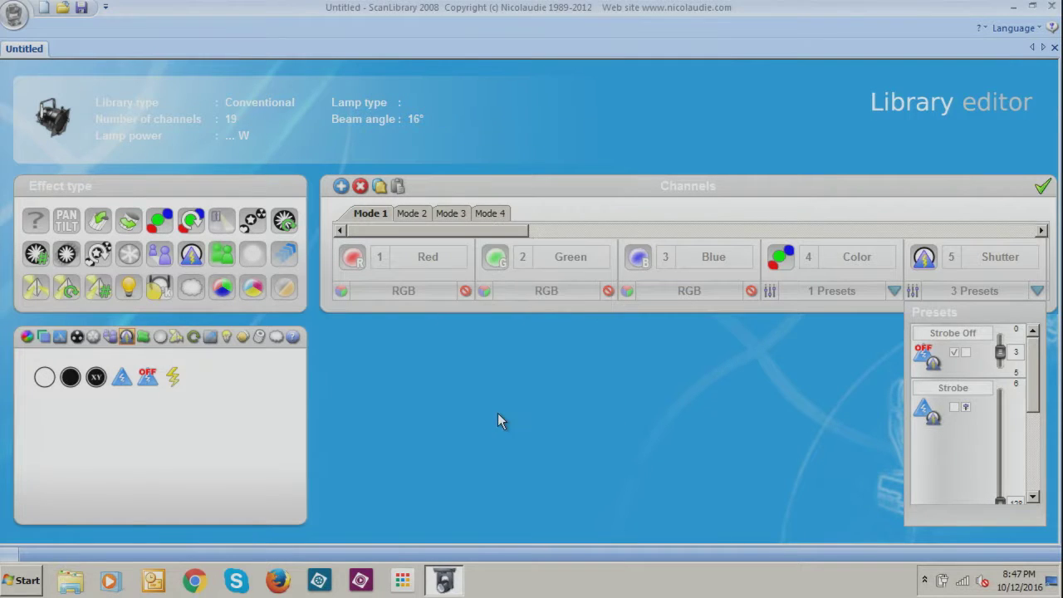
Step: Assign the Shutter222 channel to light beam 10
{"action": "left_click_drag", "start_coordinate": [489, 231], "coordinate": [995, 169]}
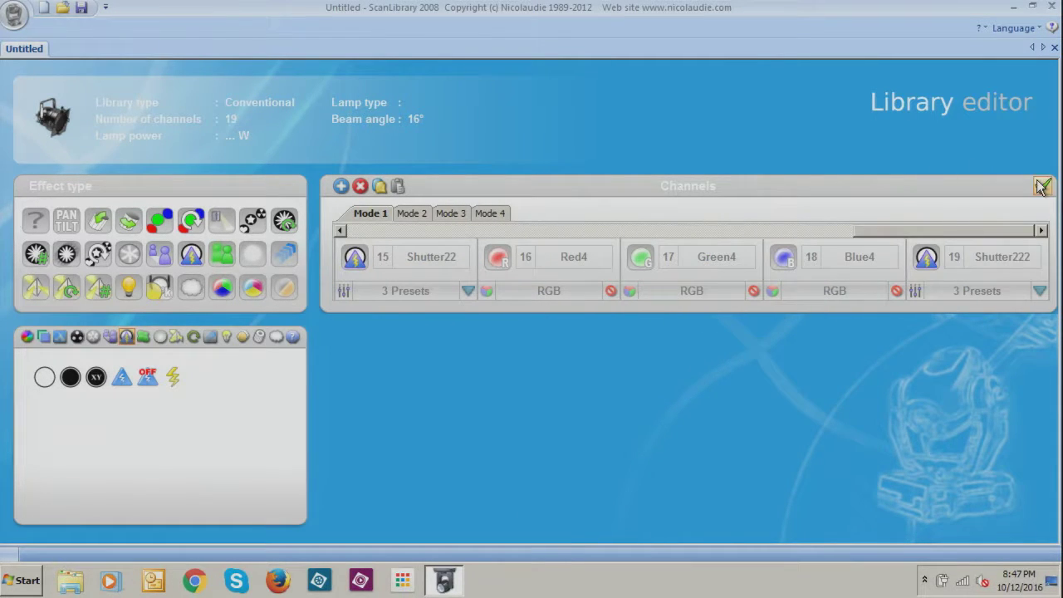
{"action": "right_click", "coordinate": [1002, 254]}
{"action": "left_click", "coordinate": [987, 397]}
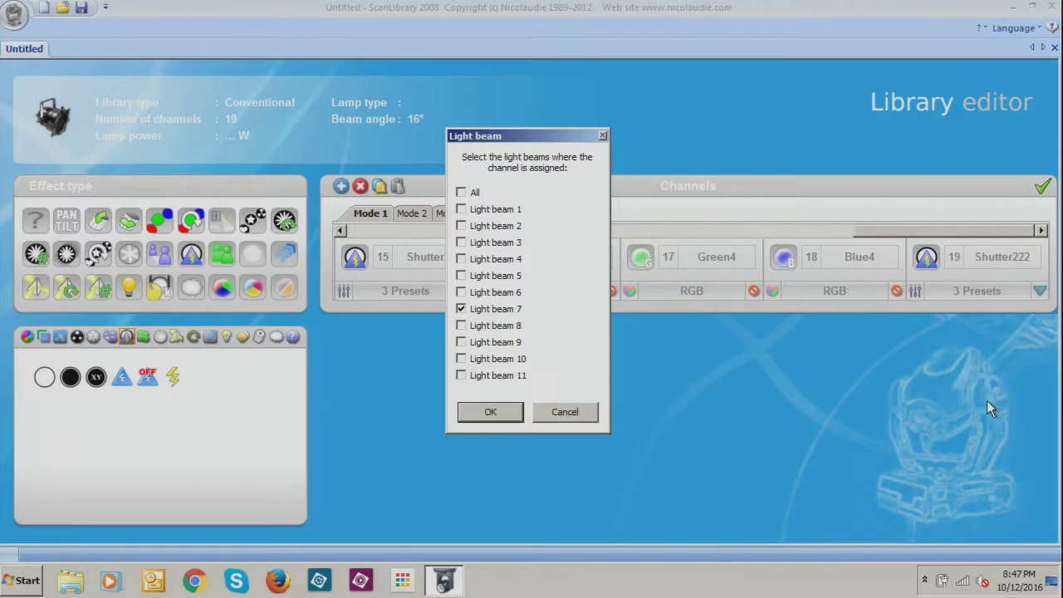
{"action": "left_click", "coordinate": [462, 358]}
{"action": "left_click", "coordinate": [490, 415]}
Step: Check which light beams the Blue4 channel is assigned to
{"action": "right_click", "coordinate": [800, 262]}
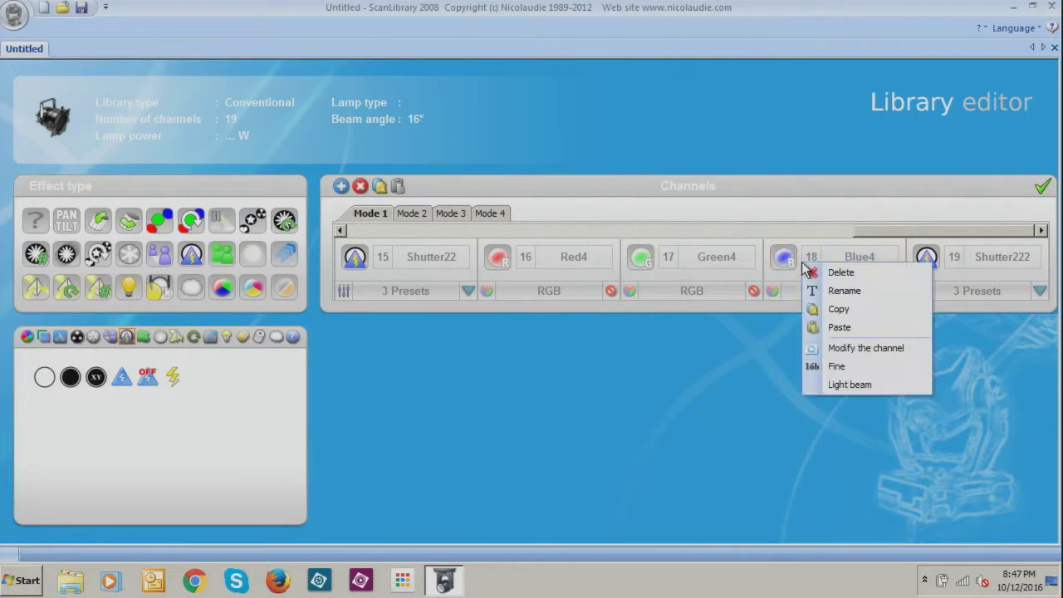
{"action": "left_click", "coordinate": [841, 384]}
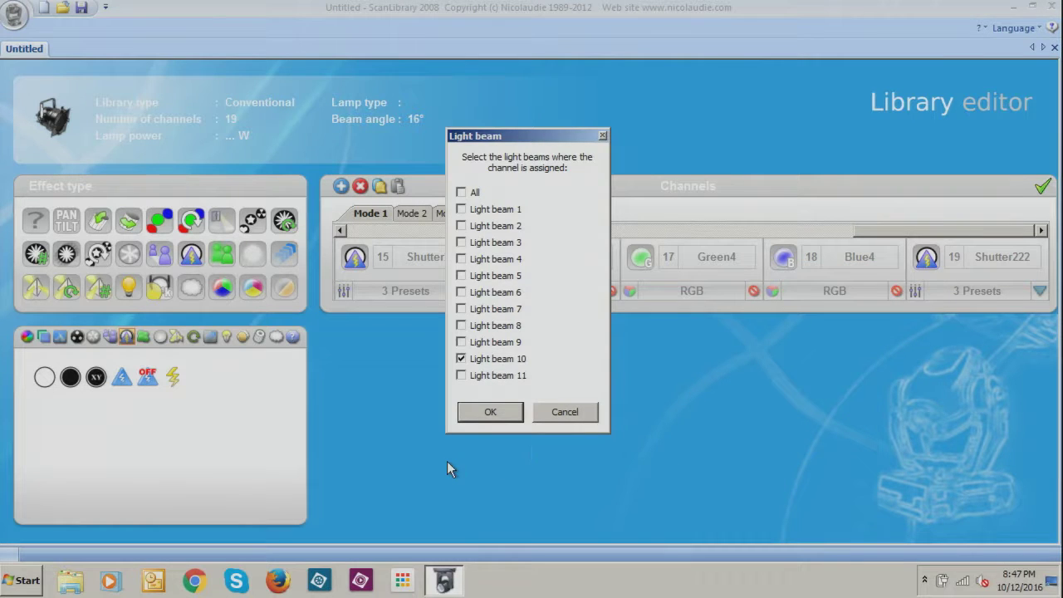
{"action": "left_click", "coordinate": [491, 413]}
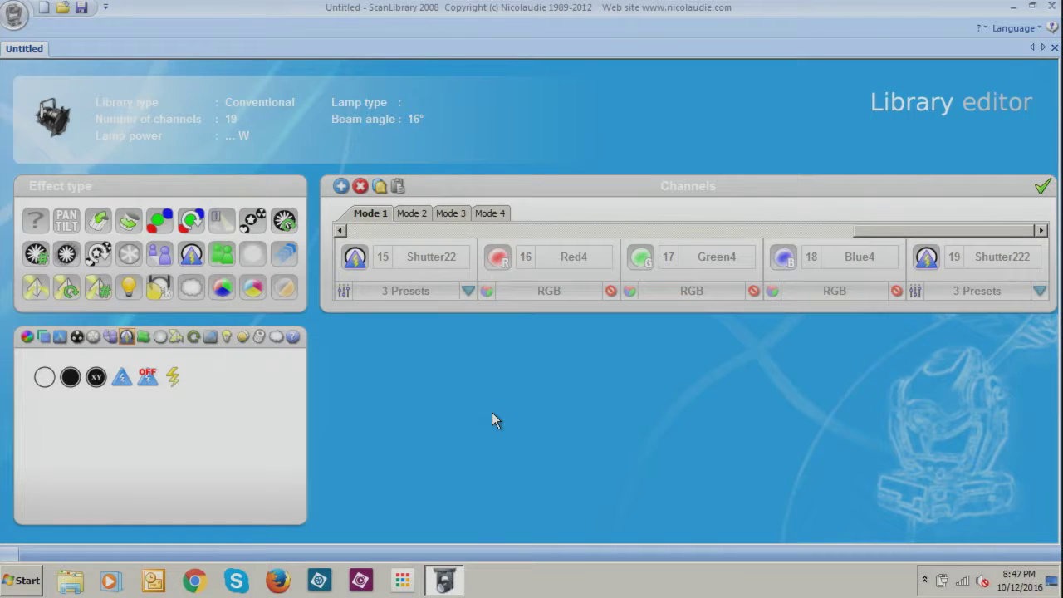
Step: Copy the Shutter222 channel and paste it as a new channel 20 at the end of Mode 1
{"action": "right_click", "coordinate": [967, 254]}
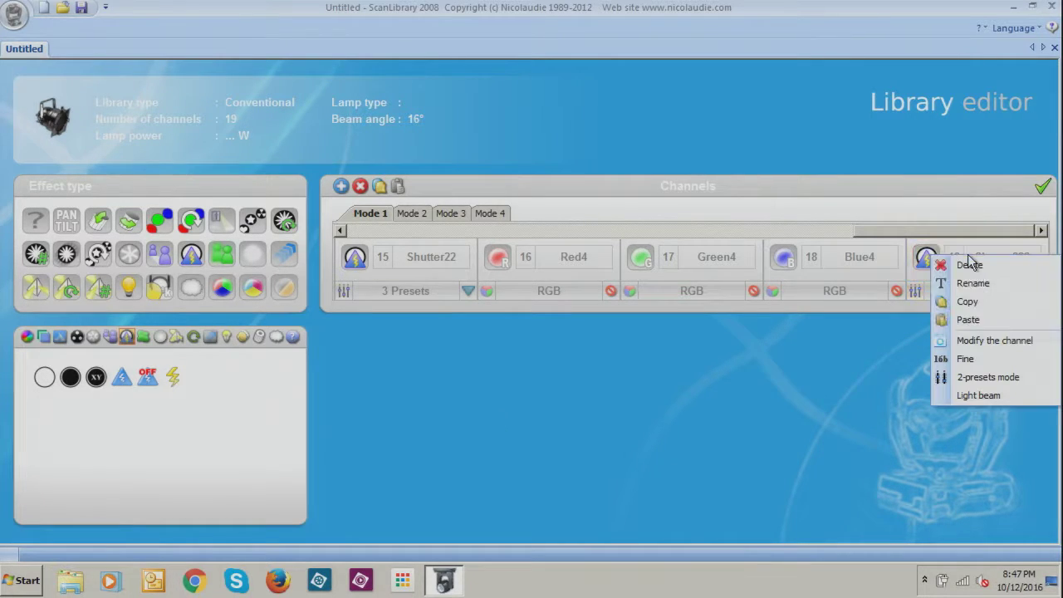
{"action": "left_click", "coordinate": [967, 302]}
{"action": "right_click", "coordinate": [1025, 267]}
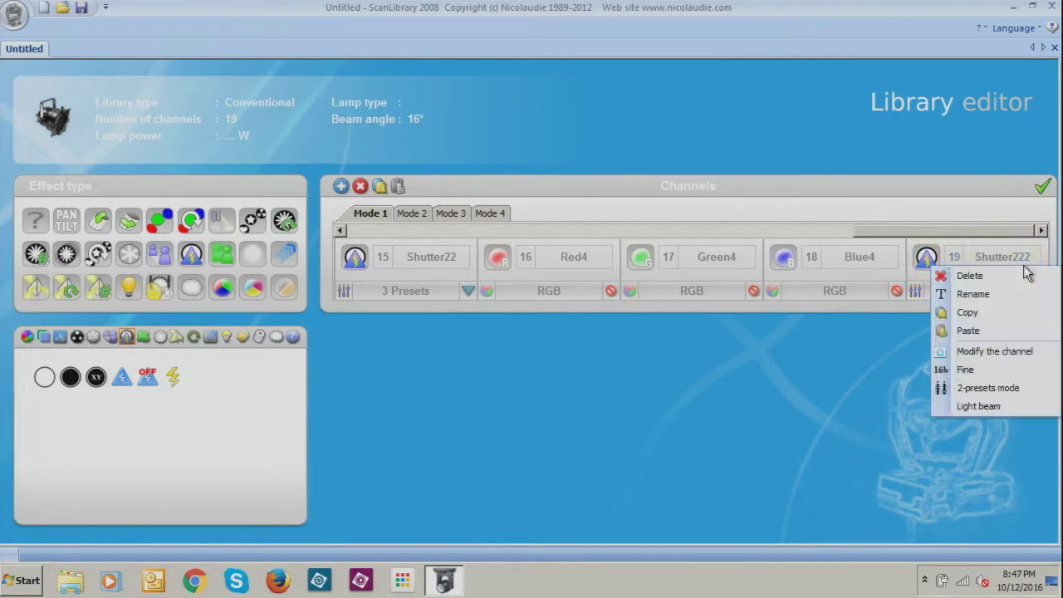
{"action": "left_click", "coordinate": [1018, 335]}
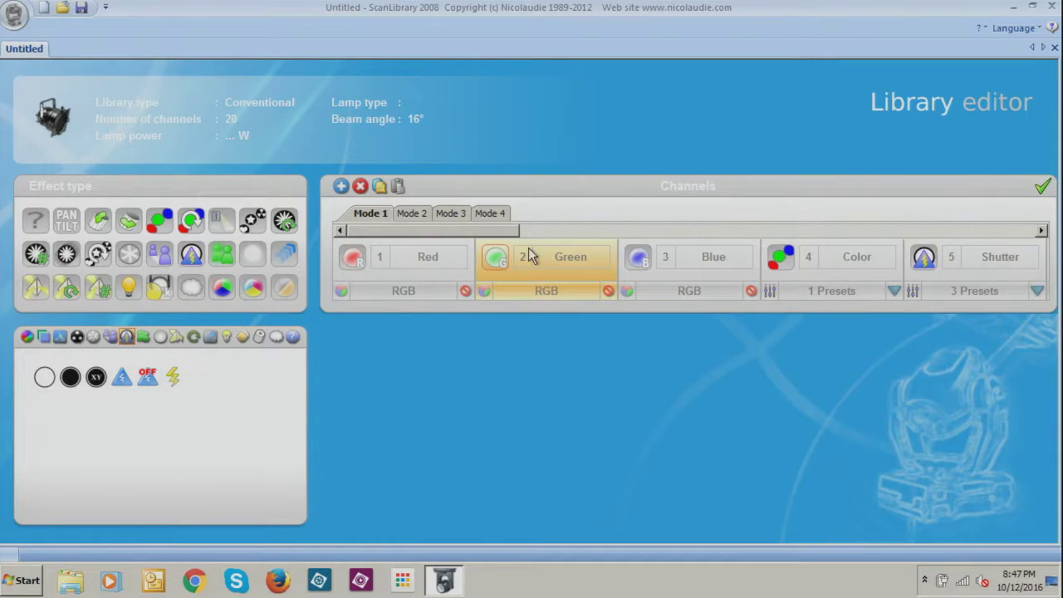
Step: Check which light beams the Shutter2222 channel, channel 20, is assigned to
{"action": "left_click_drag", "start_coordinate": [489, 230], "coordinate": [1059, 206]}
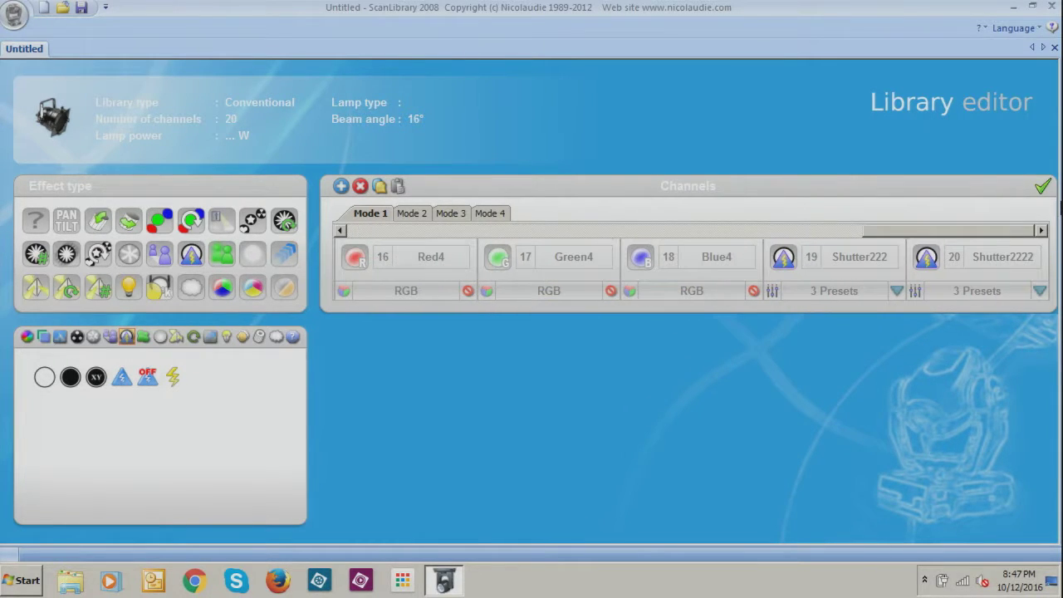
{"action": "right_click", "coordinate": [980, 284]}
{"action": "left_click", "coordinate": [980, 421]}
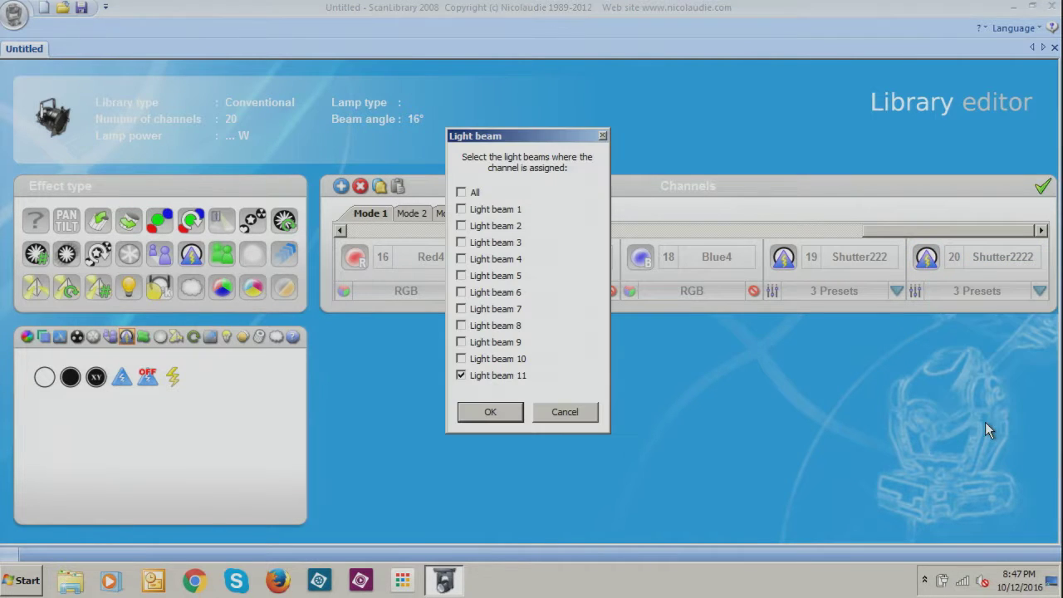
{"action": "left_click", "coordinate": [511, 412]}
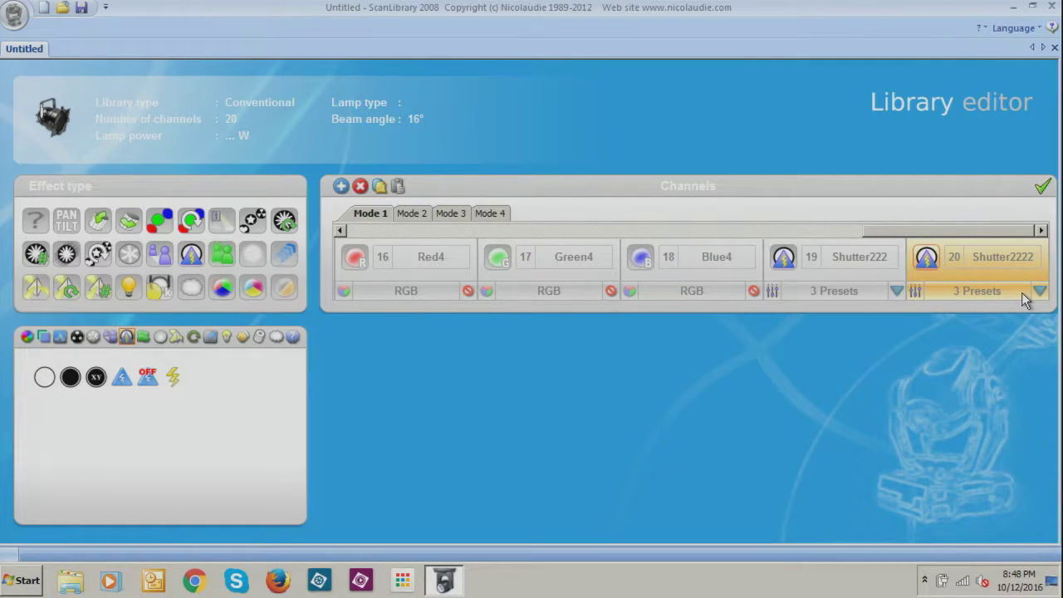
Step: Look through the master channel choices of the 2-presets mode for the Shutter2222 channel, then cancel
{"action": "right_click", "coordinate": [994, 275]}
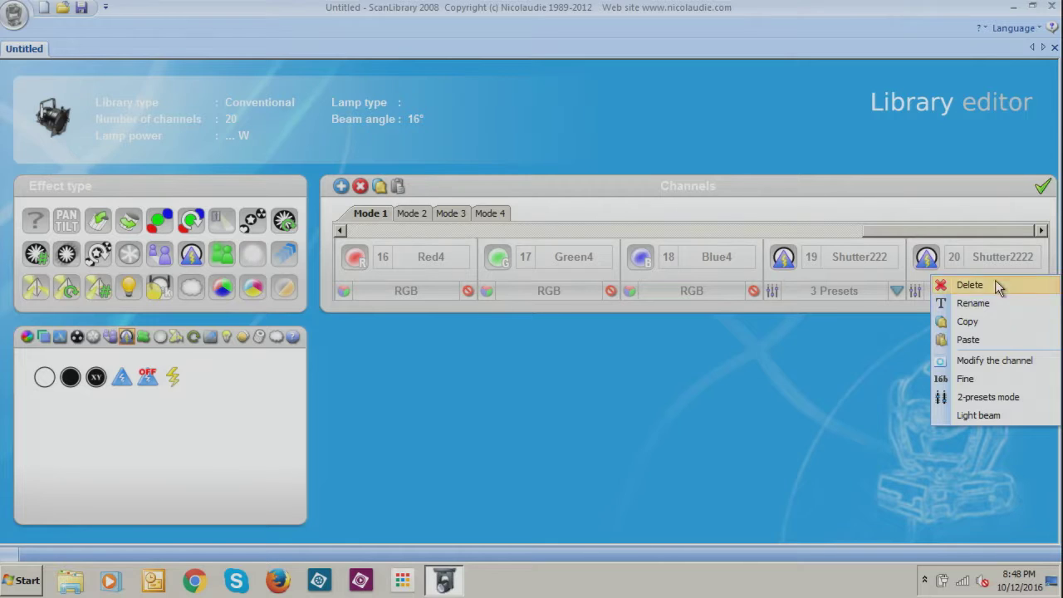
{"action": "left_click", "coordinate": [1004, 400]}
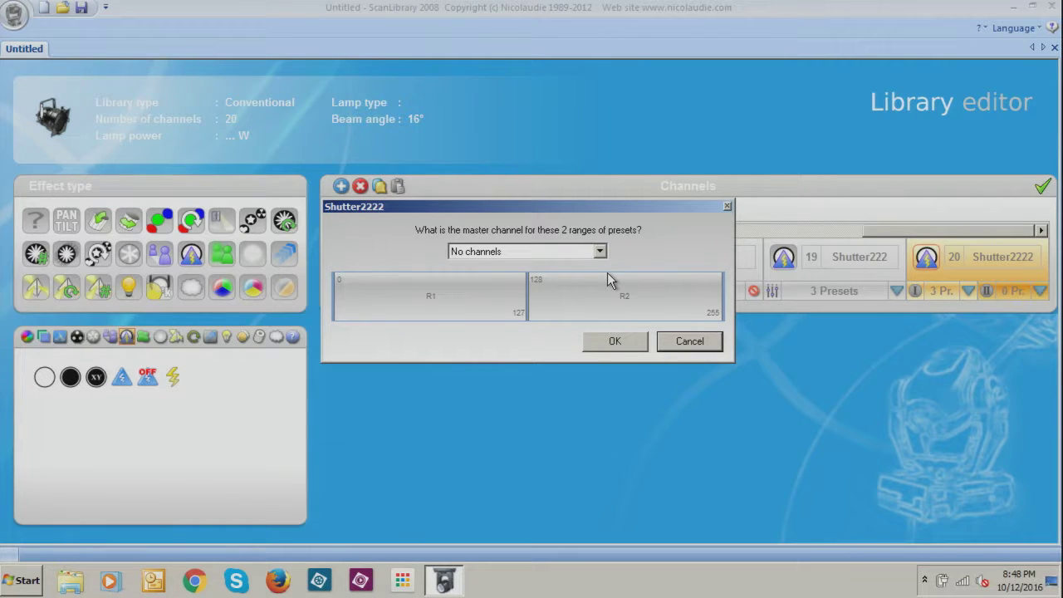
{"action": "left_click", "coordinate": [599, 252]}
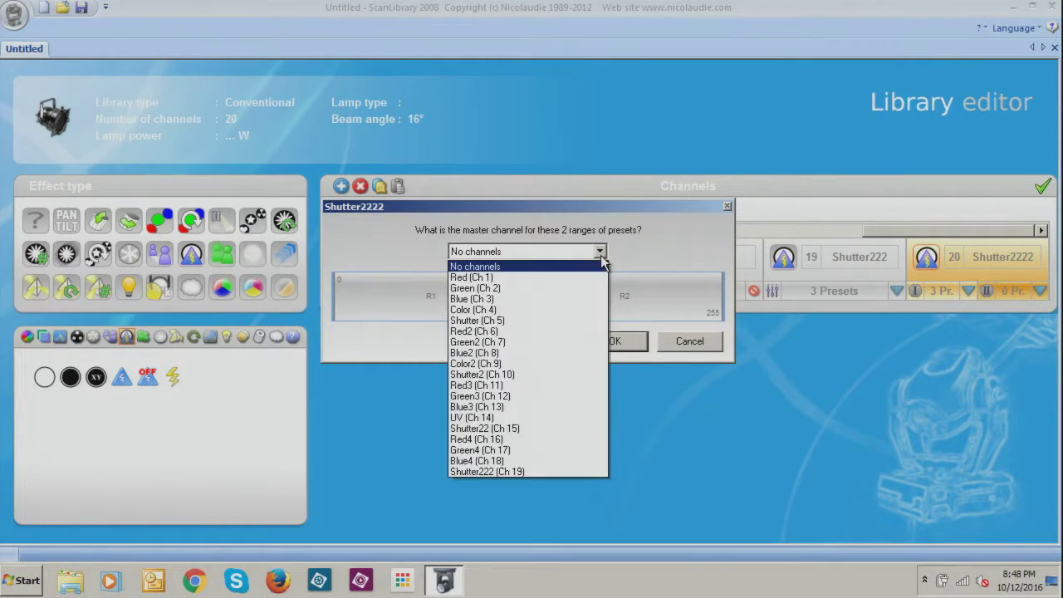
{"action": "left_click", "coordinate": [600, 255]}
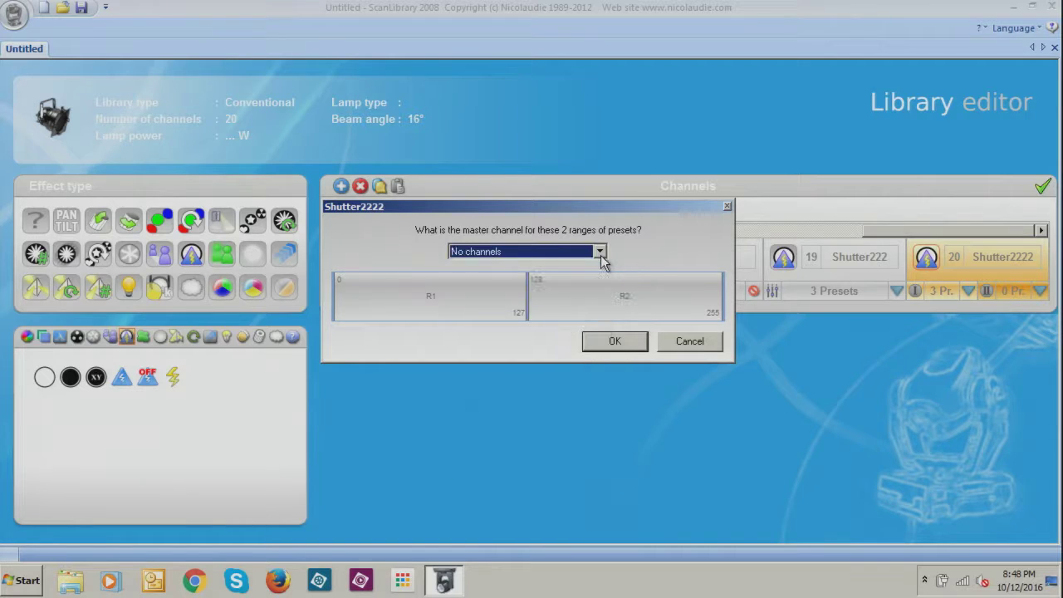
{"action": "left_click", "coordinate": [677, 346]}
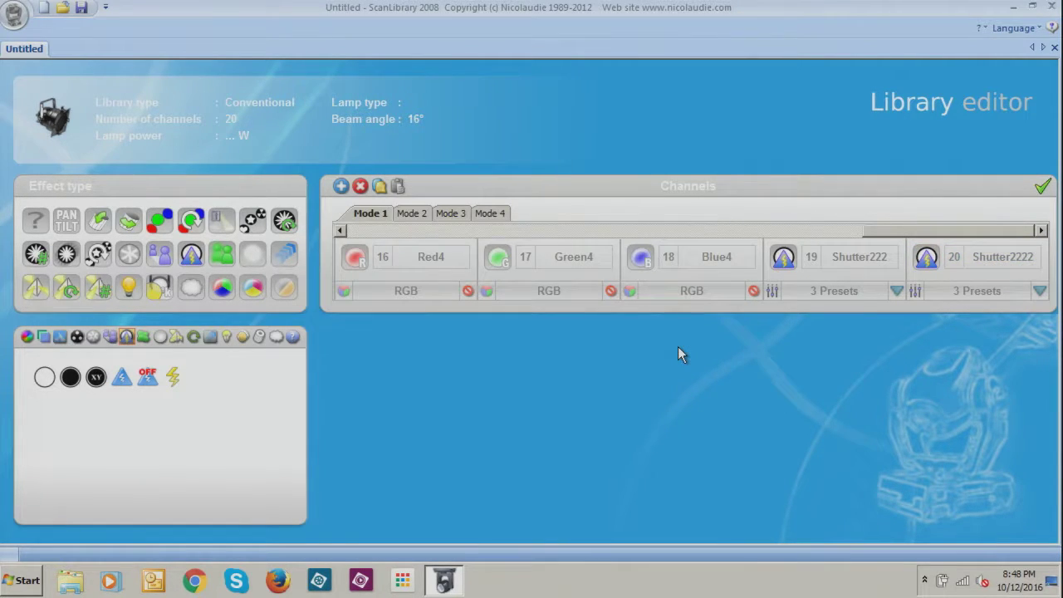
Step: View the Shutter2222 channel's presets and inspect the modification options of its MusicHP preset
{"action": "left_click", "coordinate": [1039, 292]}
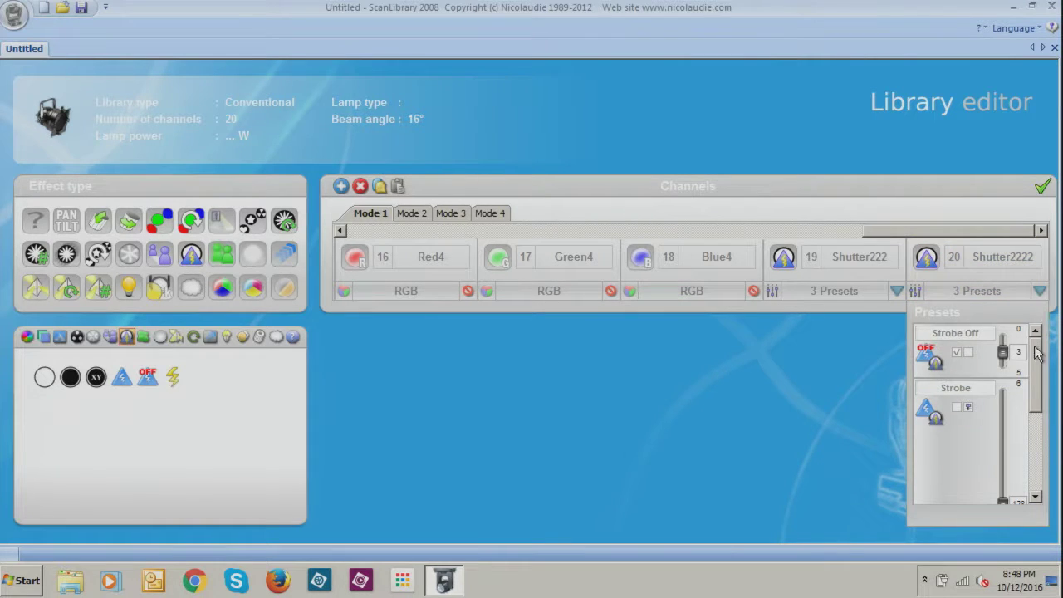
{"action": "left_click_drag", "start_coordinate": [1036, 347], "coordinate": [1042, 521]}
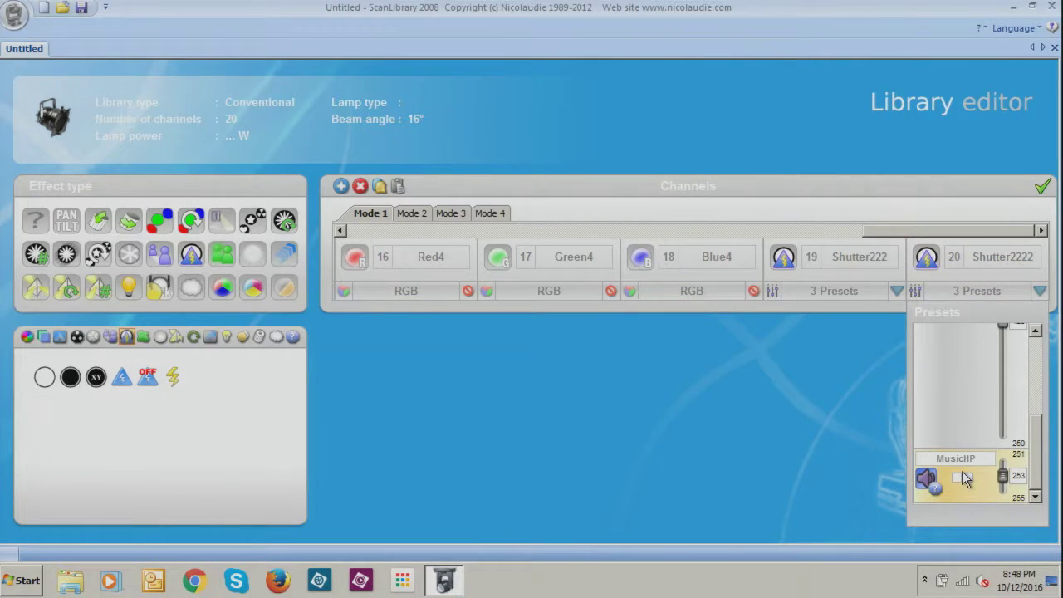
{"action": "right_click", "coordinate": [984, 480]}
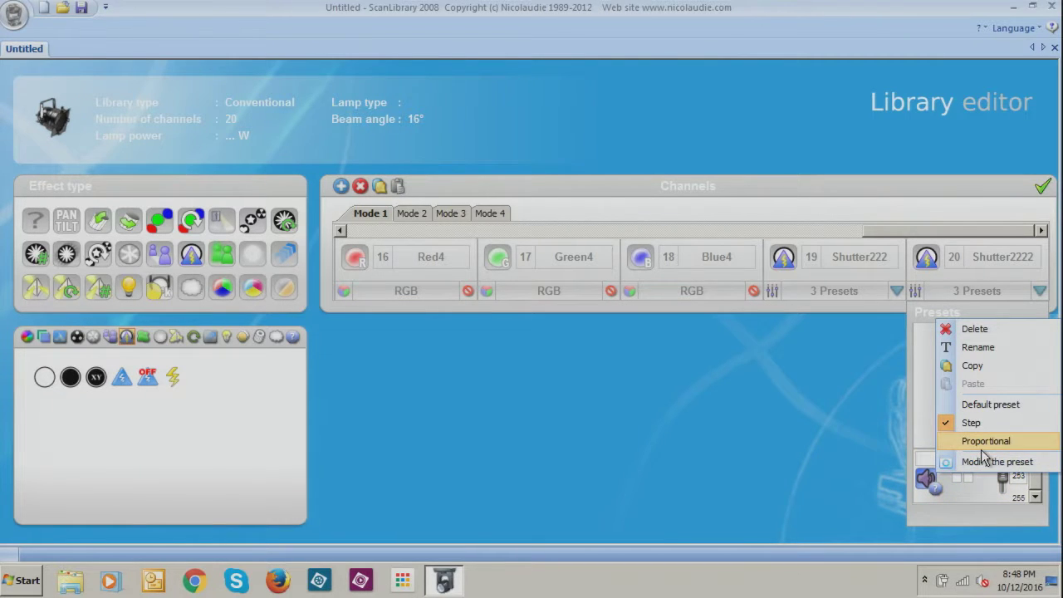
{"action": "left_click", "coordinate": [989, 461]}
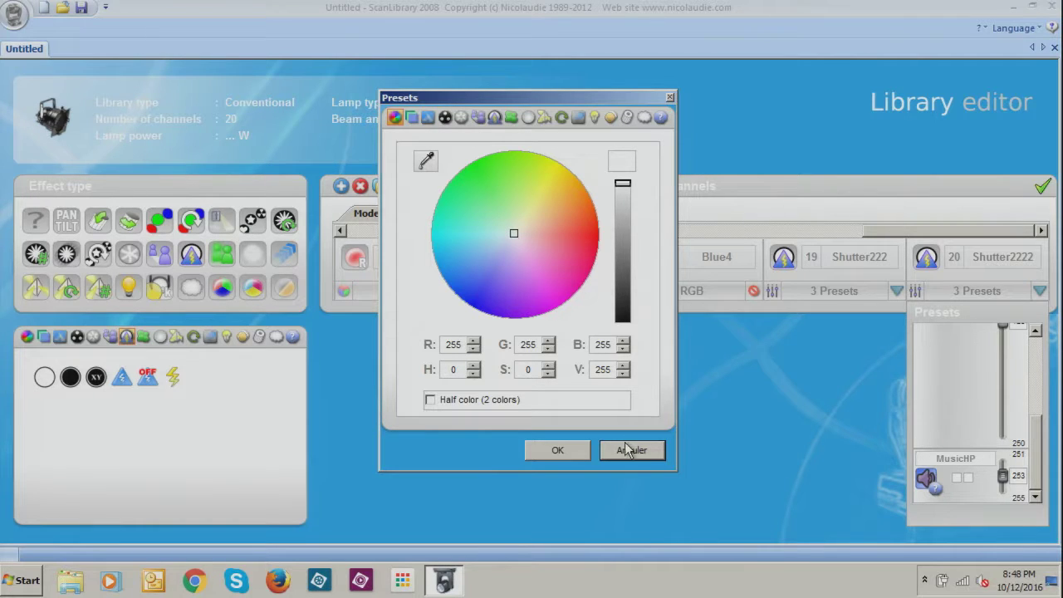
{"action": "left_click", "coordinate": [669, 97]}
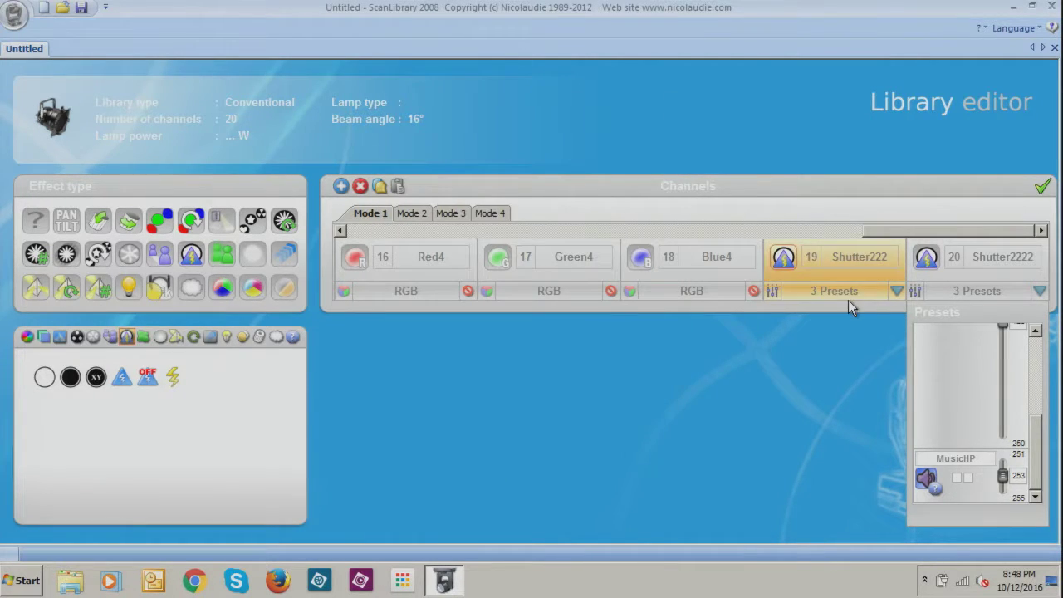
Step: Inspect the minimum and maximum frequency properties and the modification options of the Shutter2222 channel's Strobe preset
{"action": "right_click", "coordinate": [979, 368]}
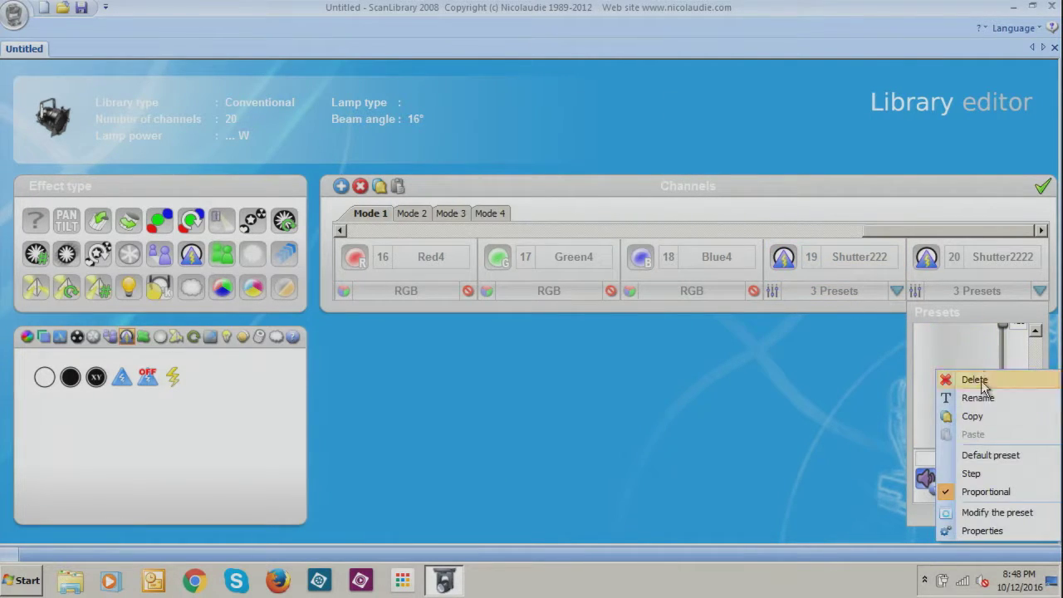
{"action": "left_click", "coordinate": [986, 529]}
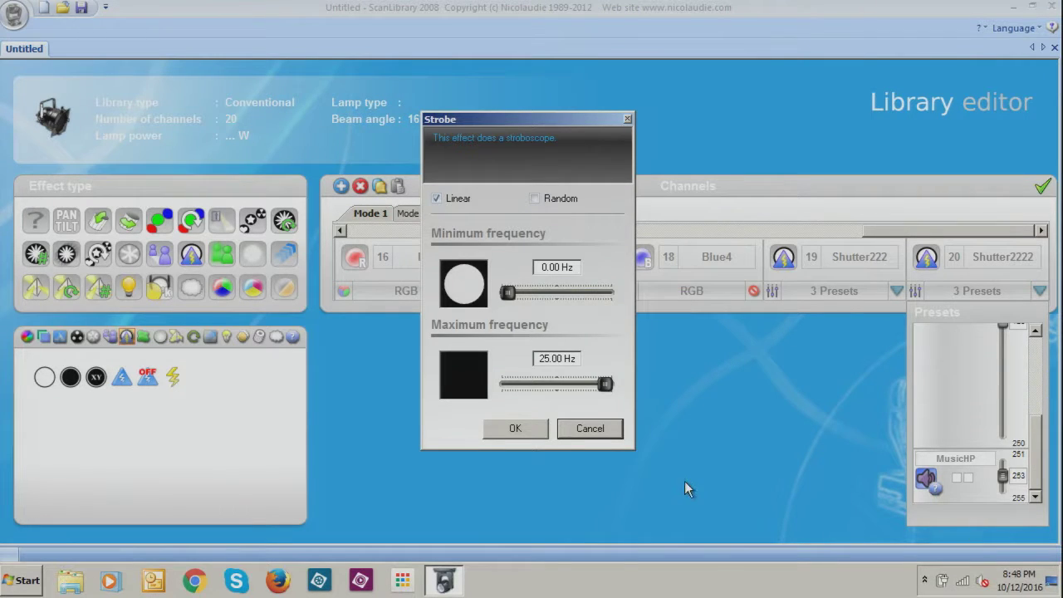
{"action": "left_click", "coordinate": [608, 429]}
{"action": "right_click", "coordinate": [953, 420]}
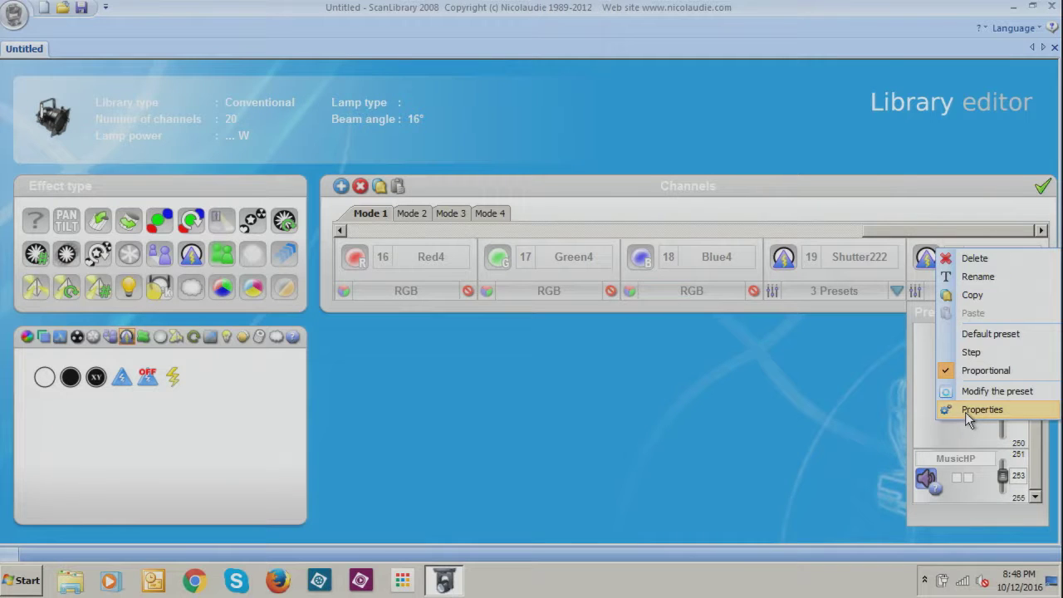
{"action": "left_click", "coordinate": [969, 393]}
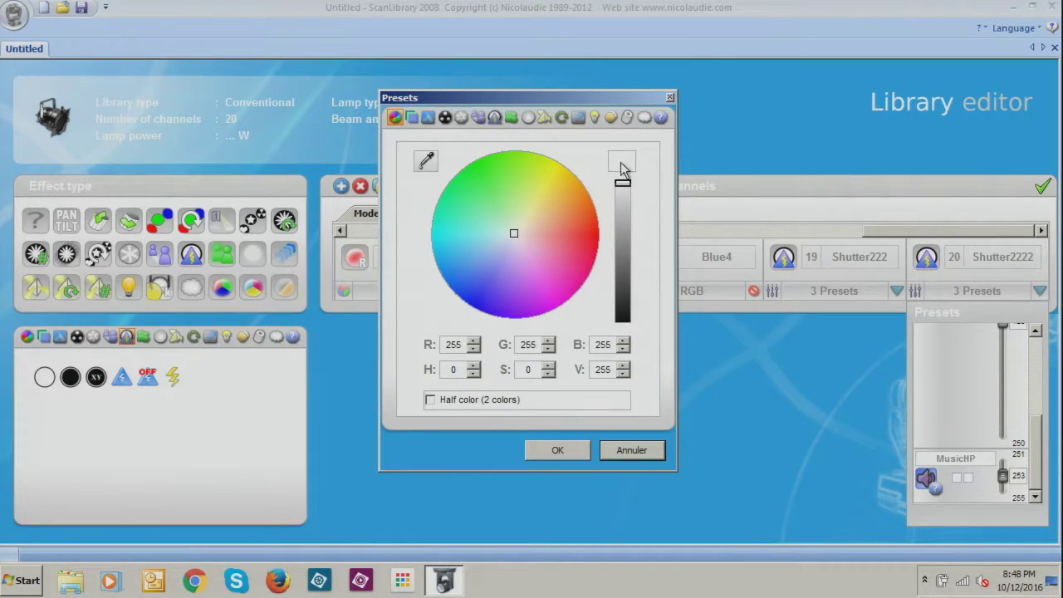
{"action": "left_click", "coordinate": [576, 448]}
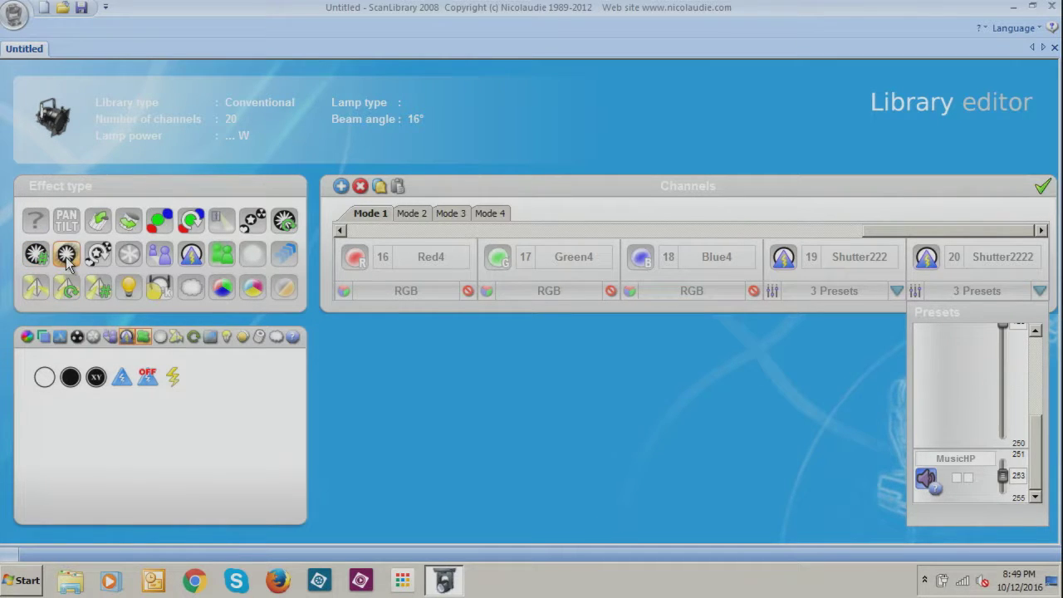
Step: Add a Free channel as channel 21 and give it the presets macro01 through macro05
{"action": "left_click_drag", "start_coordinate": [42, 233], "coordinate": [1050, 251]}
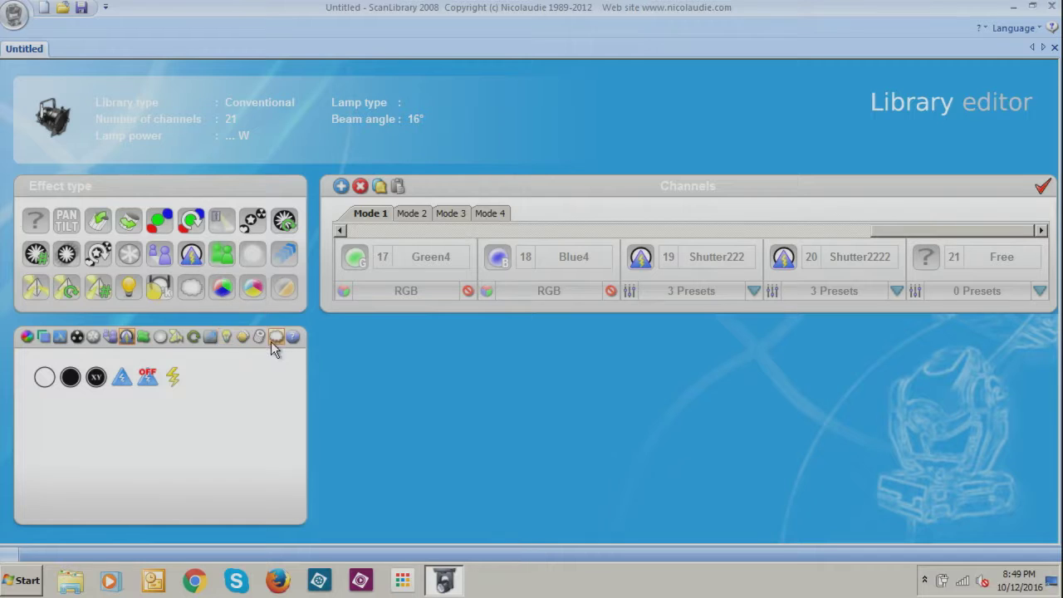
{"action": "left_click", "coordinate": [292, 338]}
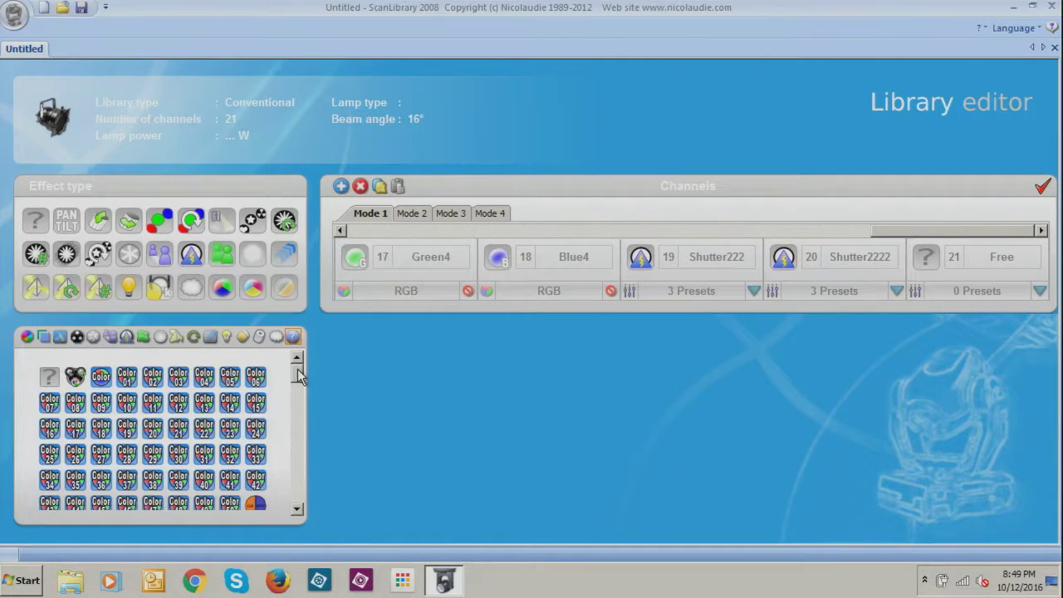
{"action": "left_click_drag", "start_coordinate": [297, 370], "coordinate": [300, 429]}
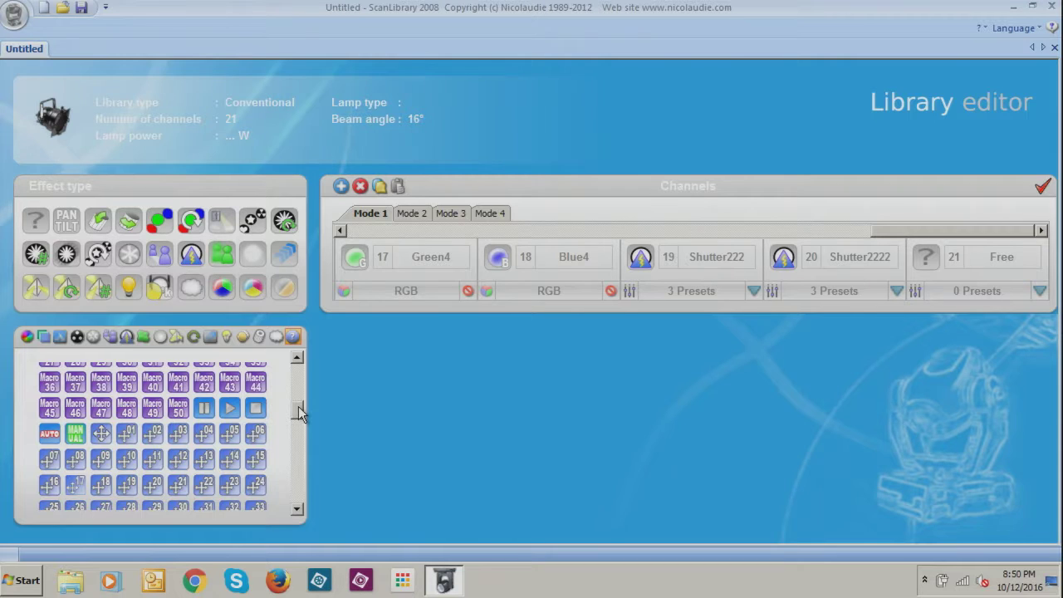
{"action": "left_click_drag", "start_coordinate": [298, 412], "coordinate": [299, 396]}
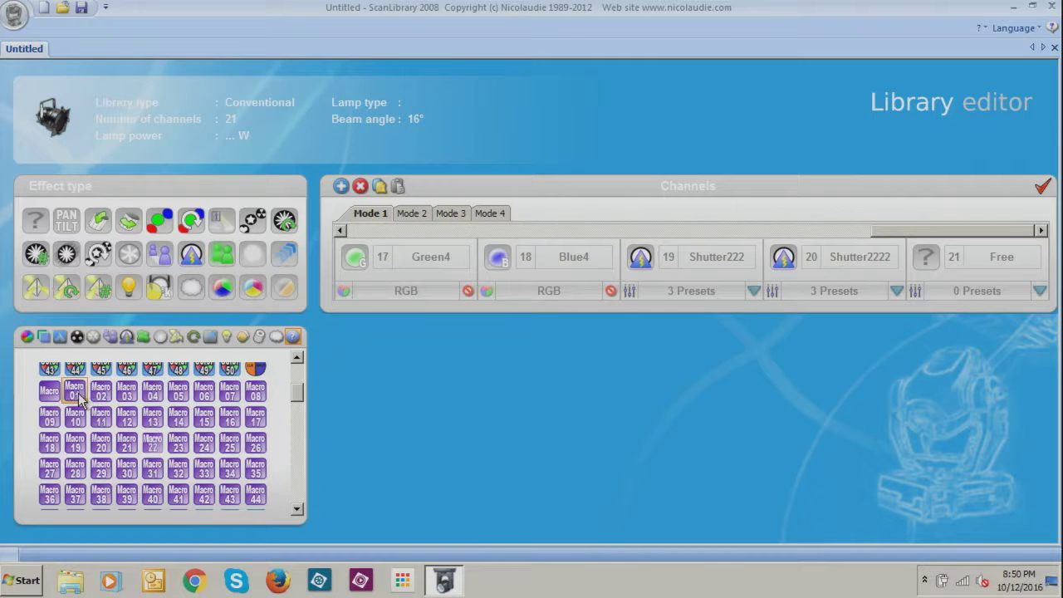
{"action": "left_click_drag", "start_coordinate": [78, 396], "coordinate": [992, 314]}
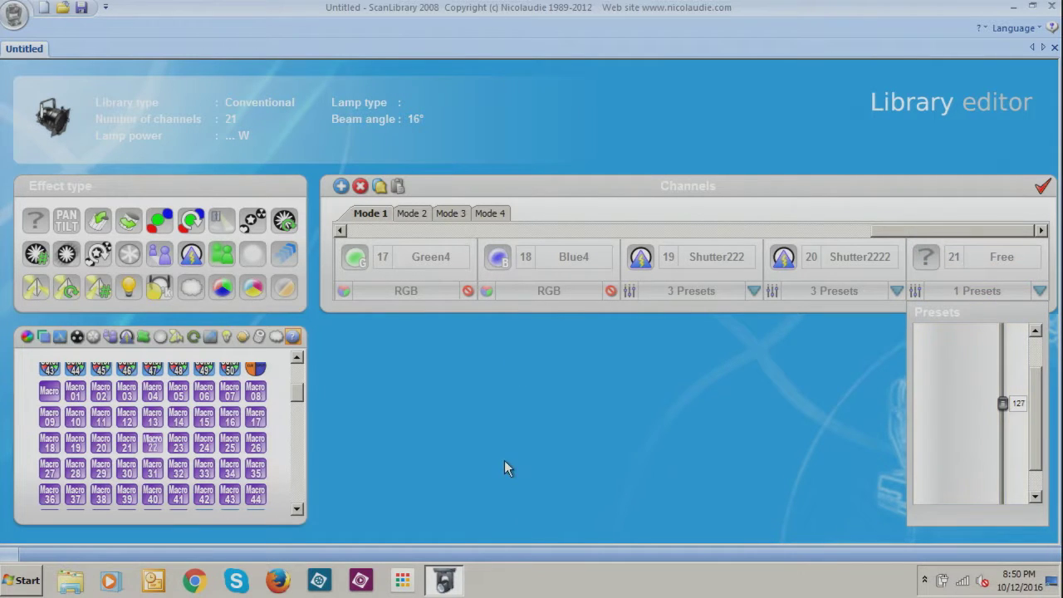
{"action": "left_click_drag", "start_coordinate": [101, 392], "coordinate": [950, 422]}
{"action": "left_click_drag", "start_coordinate": [126, 392], "coordinate": [934, 486]}
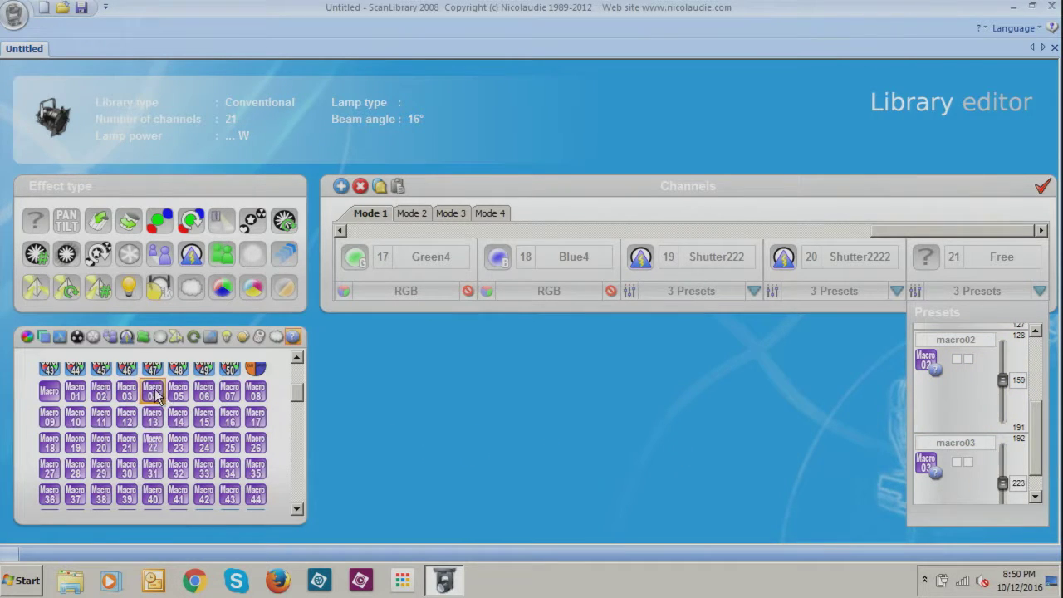
{"action": "left_click_drag", "start_coordinate": [156, 396], "coordinate": [934, 498]}
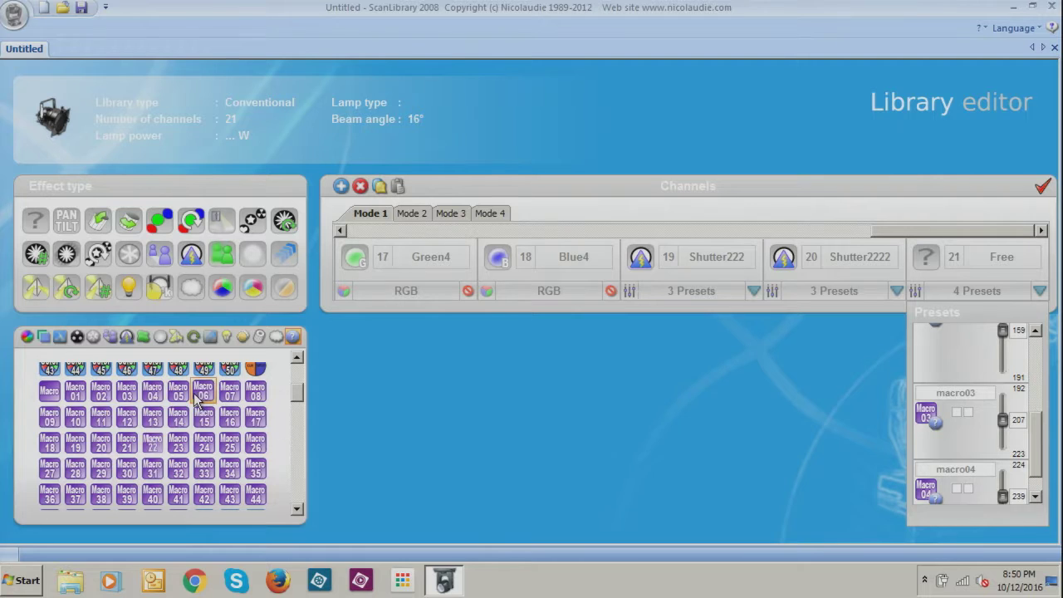
{"action": "left_click_drag", "start_coordinate": [200, 396], "coordinate": [942, 509]}
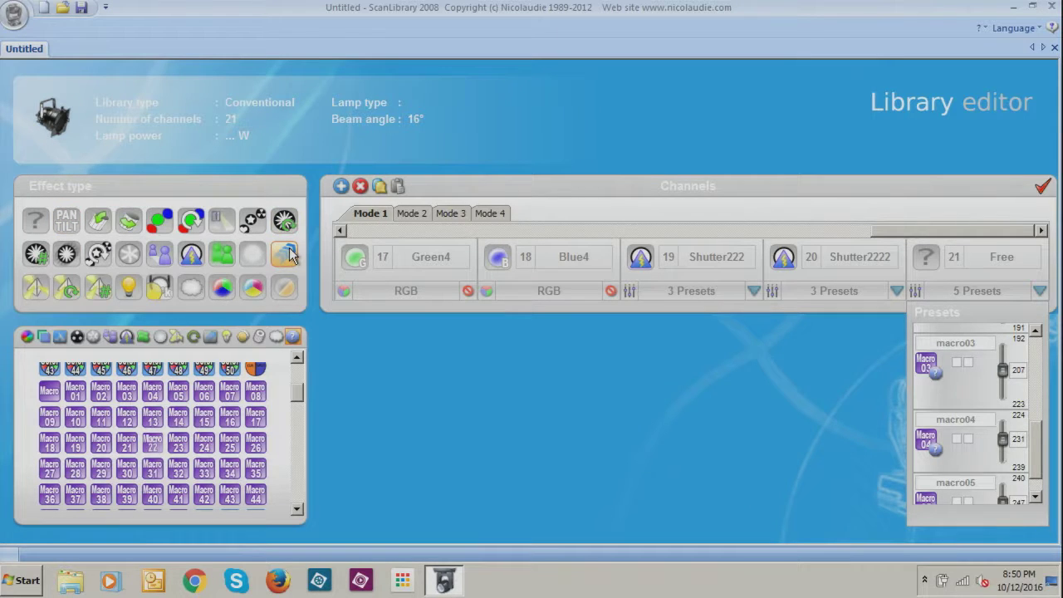
Step: Add a Speed channel as channel 22 and give it two Speed simple presets
{"action": "left_click_drag", "start_coordinate": [288, 253], "coordinate": [1043, 257]}
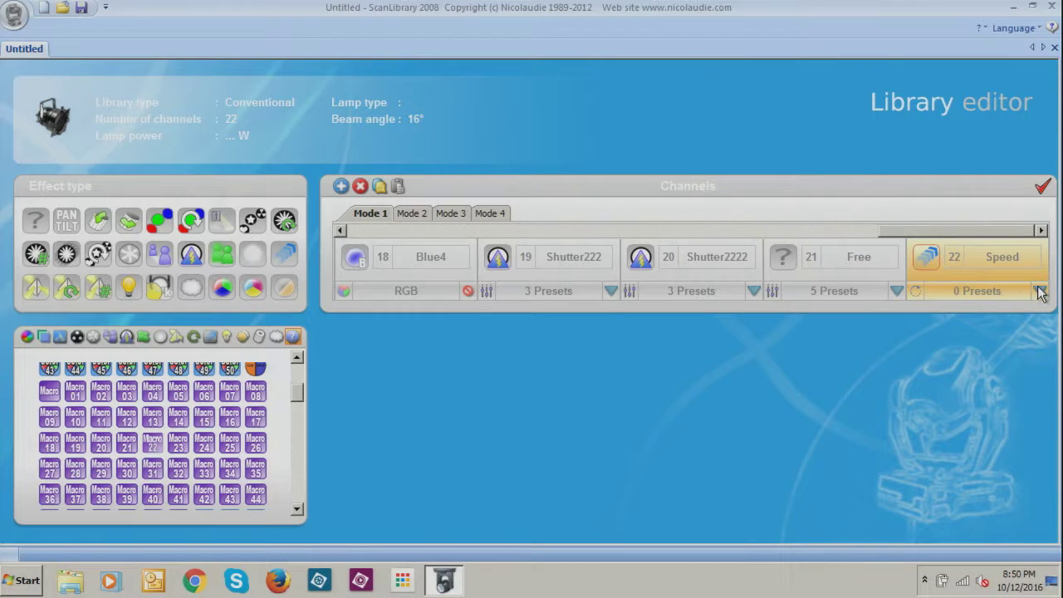
{"action": "left_click", "coordinate": [1038, 290]}
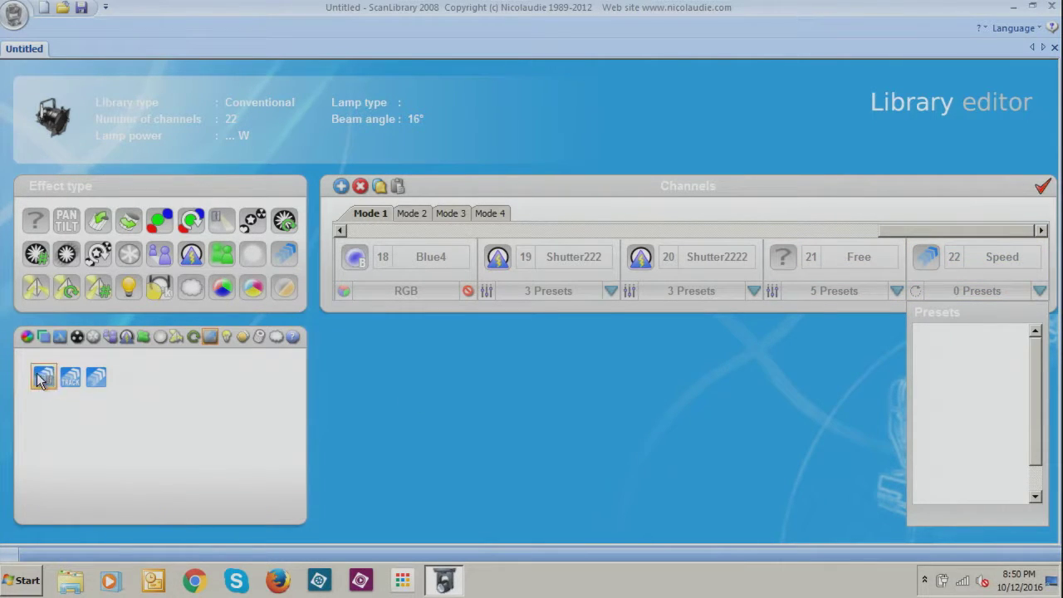
{"action": "left_click_drag", "start_coordinate": [44, 376], "coordinate": [633, 398]}
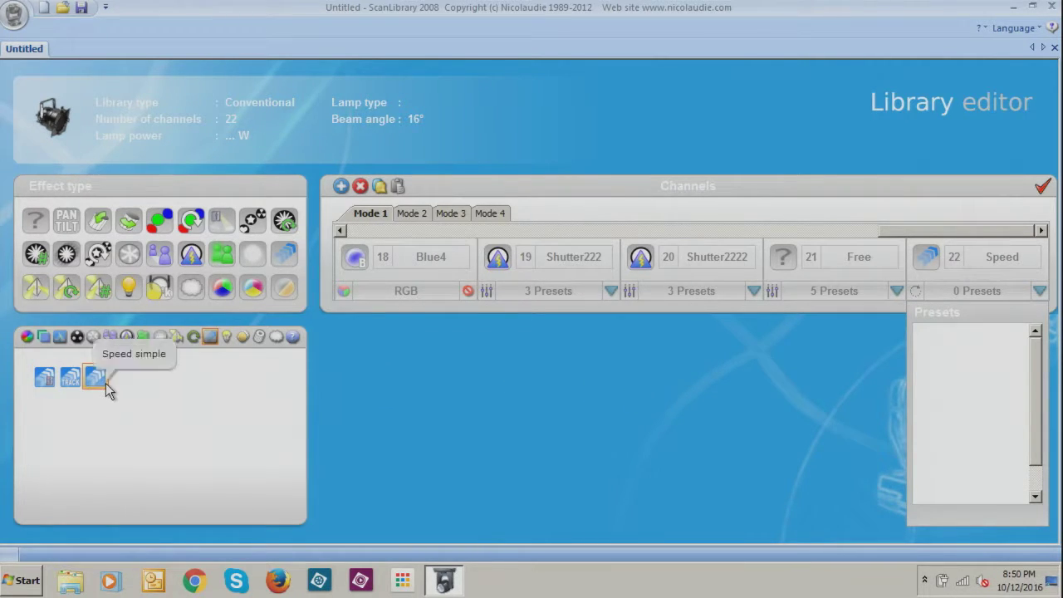
{"action": "left_click_drag", "start_coordinate": [105, 383], "coordinate": [982, 398]}
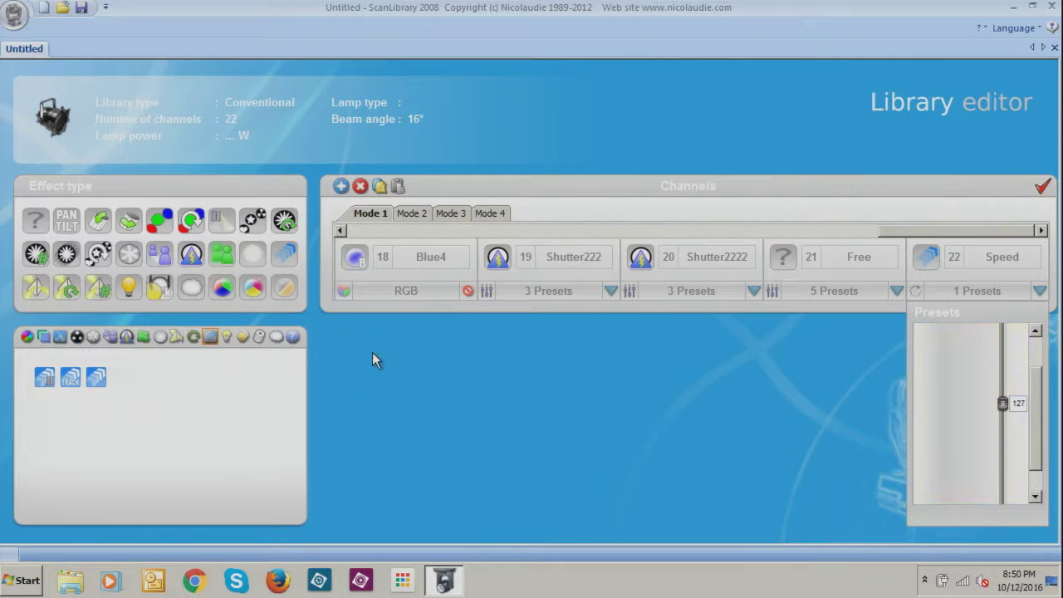
{"action": "left_click_drag", "start_coordinate": [97, 380], "coordinate": [953, 453]}
{"action": "right_click", "coordinate": [953, 454]}
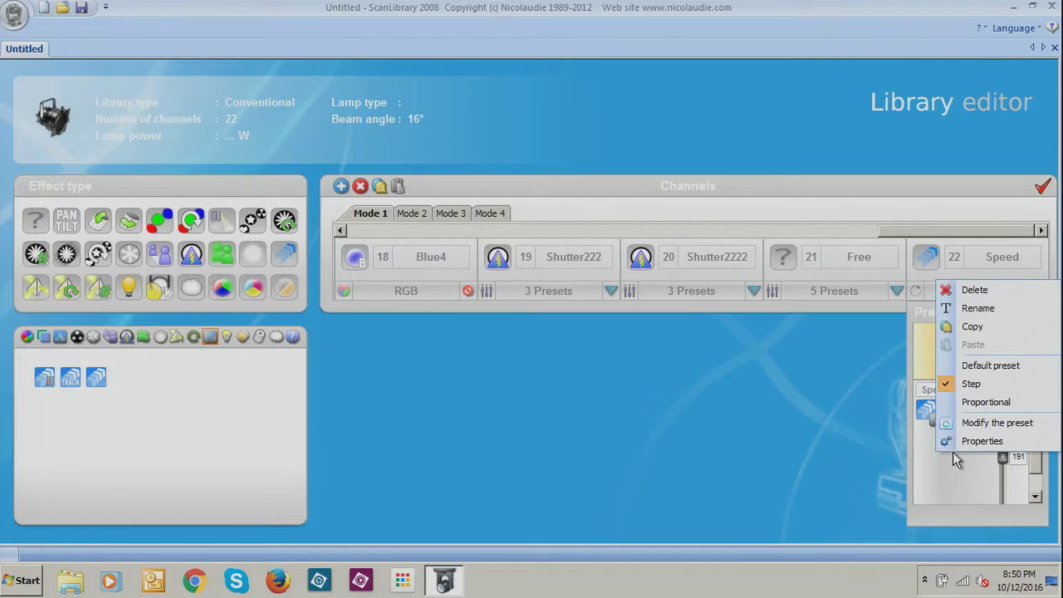
{"action": "left_click", "coordinate": [976, 441]}
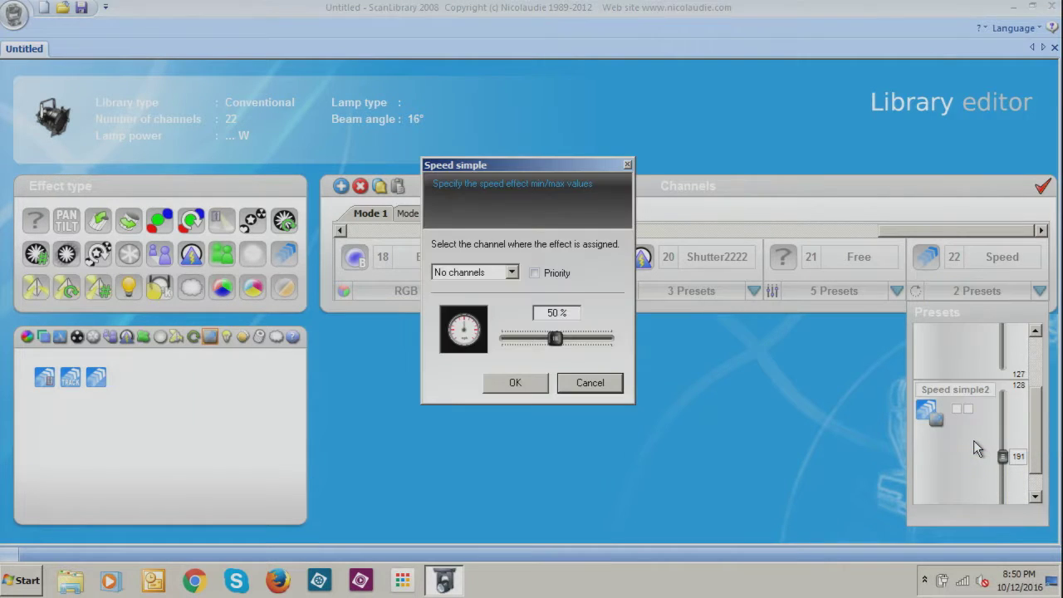
{"action": "left_click", "coordinate": [585, 383]}
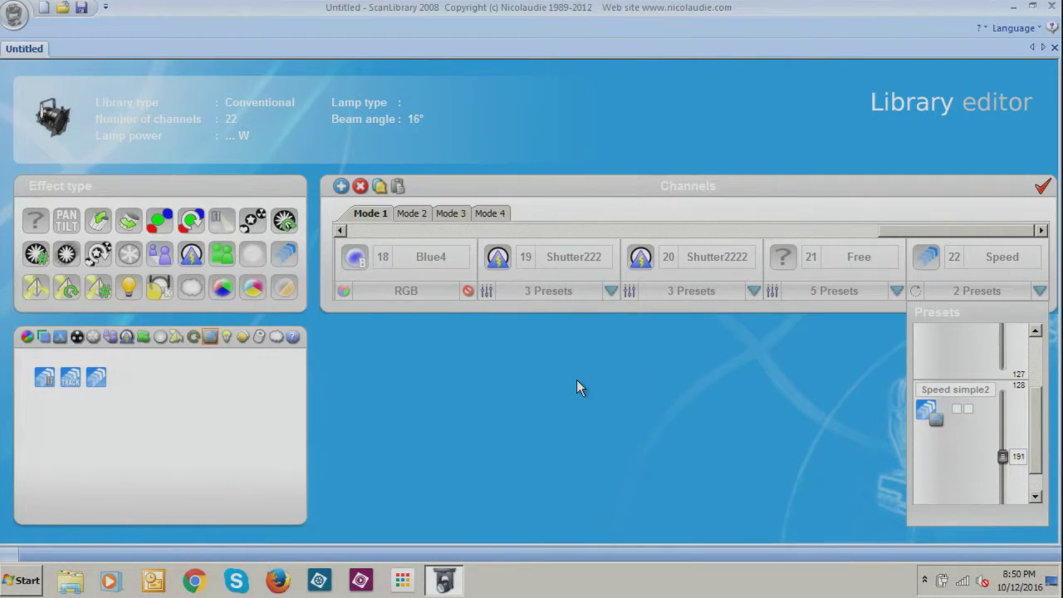
Step: Assign the Speed channel's Speed simple2 preset to the Free (Ch 21) channel in its properties
{"action": "right_click", "coordinate": [928, 440]}
{"action": "left_click", "coordinate": [967, 432]}
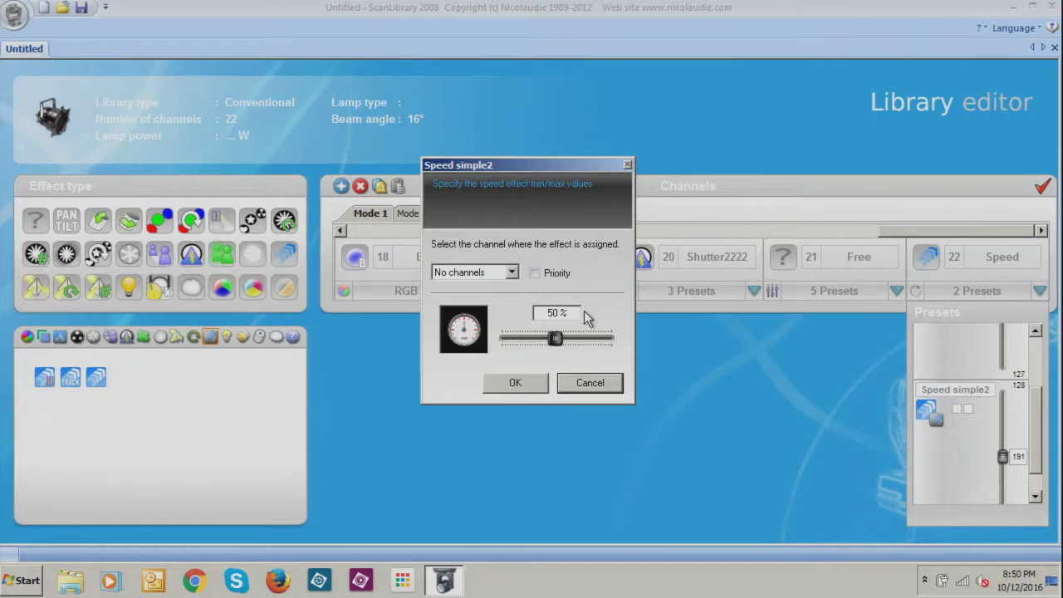
{"action": "left_click", "coordinate": [512, 273]}
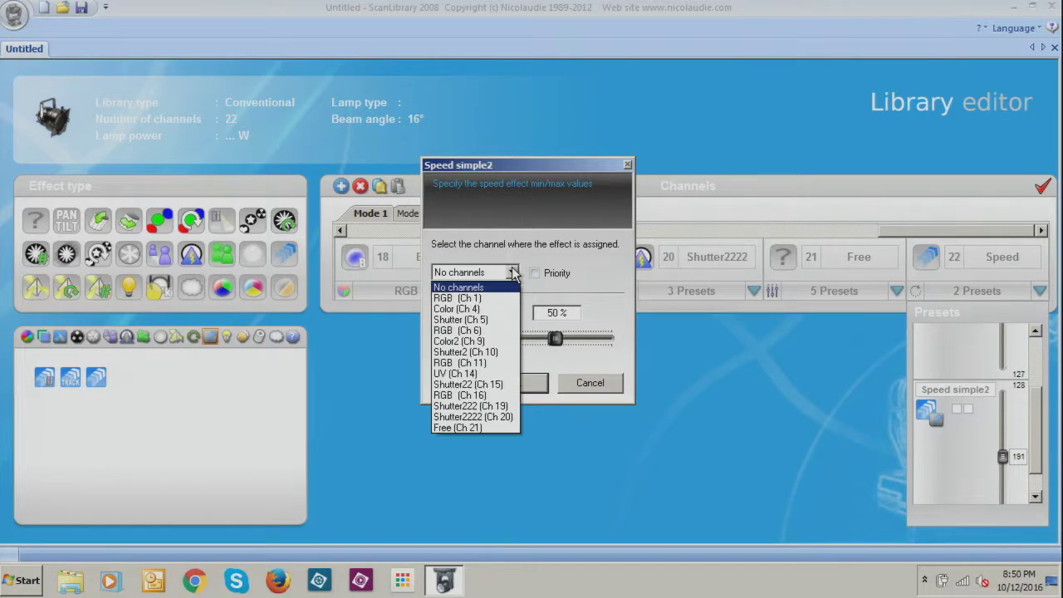
{"action": "left_click", "coordinate": [497, 427]}
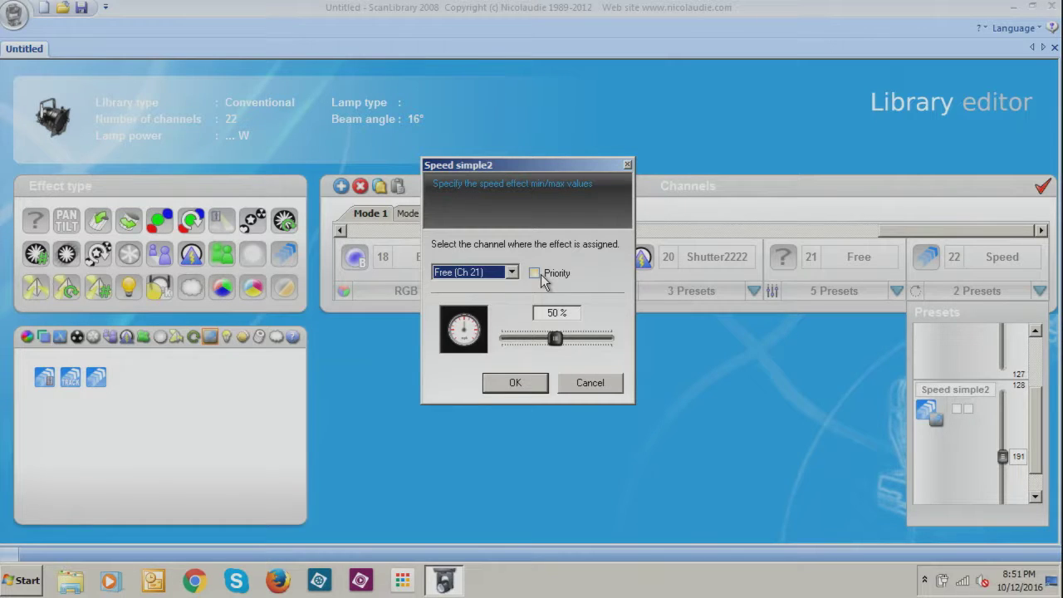
{"action": "left_click", "coordinate": [520, 382]}
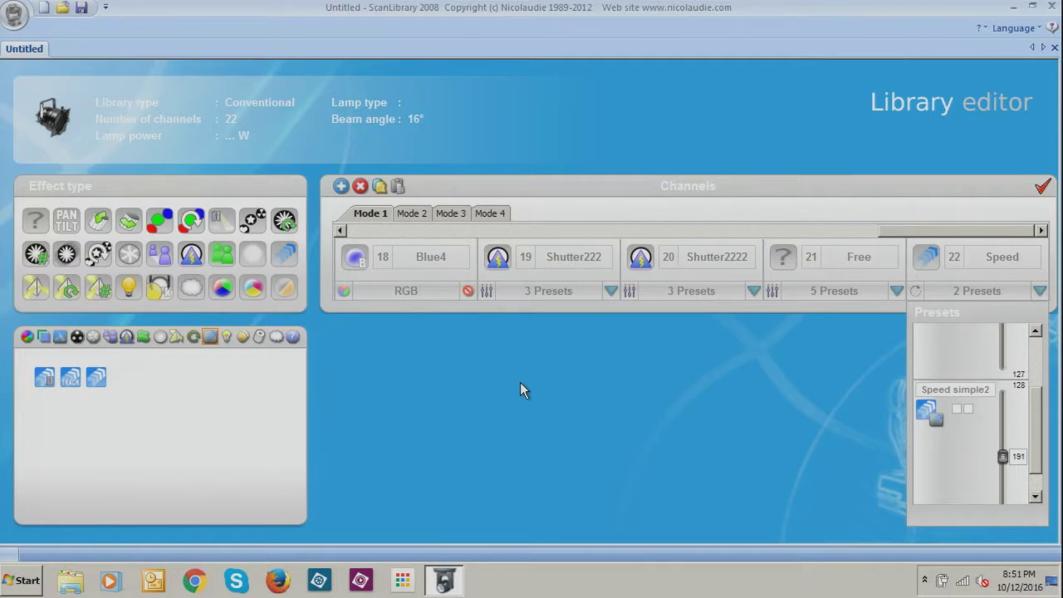
Step: Start saving the library under a new name and look through the Network, Computer, Homegroup and Libraries locations for the removable drive
{"action": "left_click", "coordinate": [16, 20]}
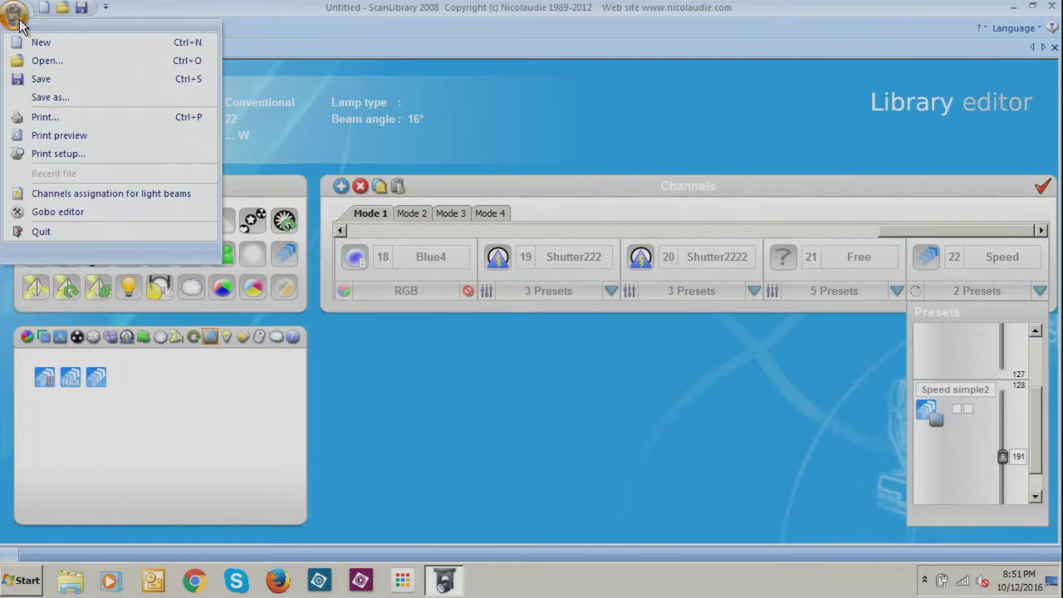
{"action": "left_click", "coordinate": [50, 97]}
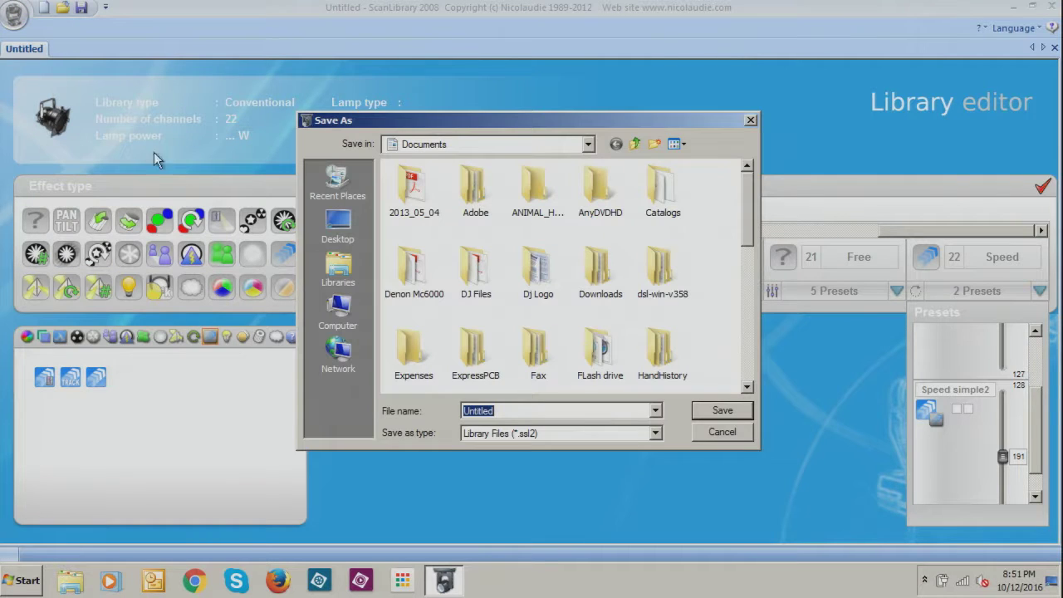
{"action": "left_click", "coordinate": [350, 356]}
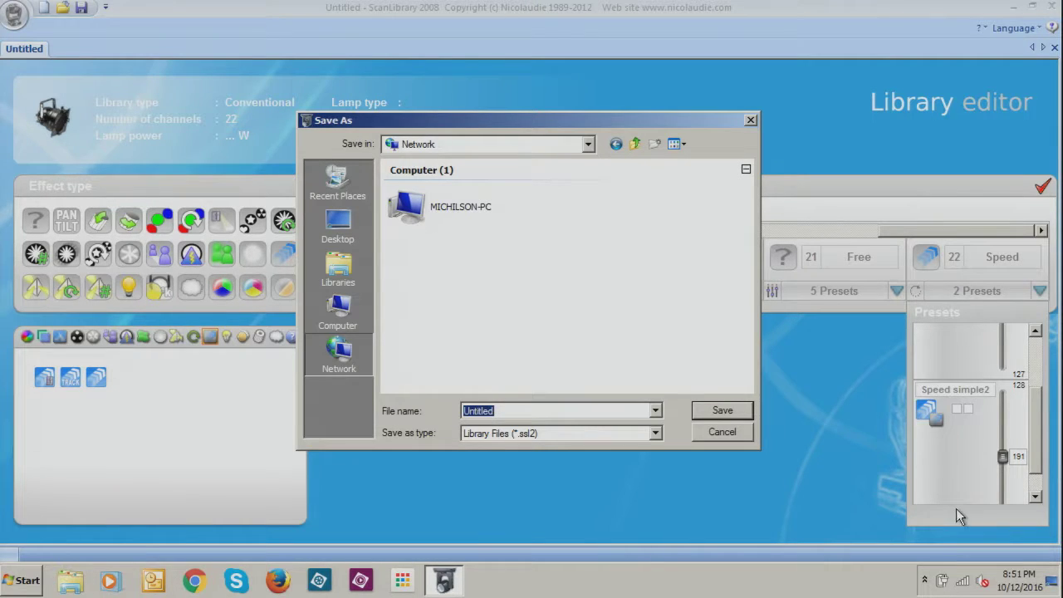
{"action": "left_click", "coordinate": [356, 315]}
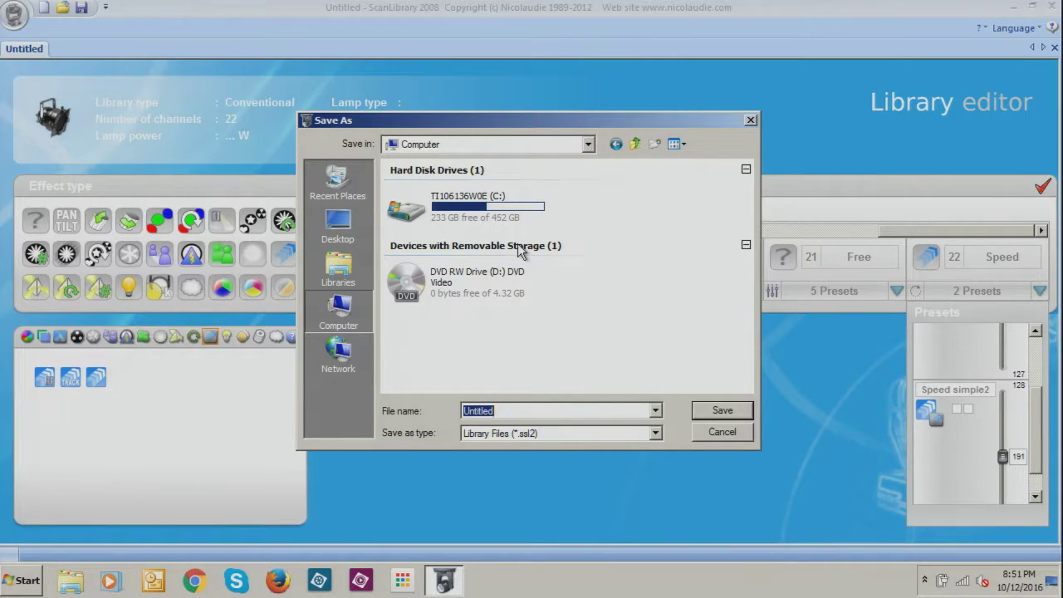
{"action": "left_click", "coordinate": [462, 143]}
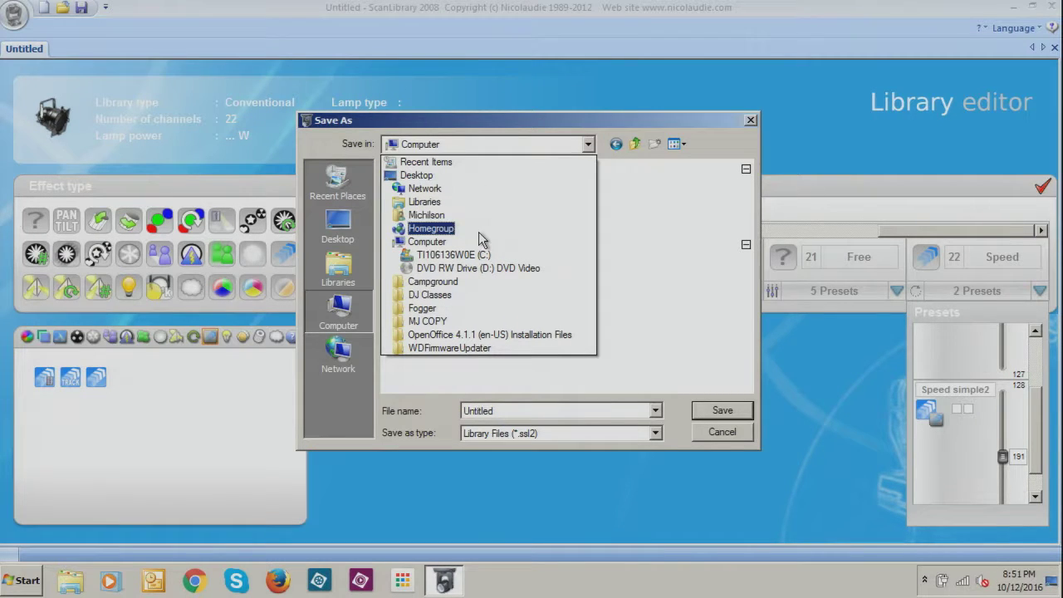
{"action": "left_click", "coordinate": [478, 238]}
{"action": "left_click", "coordinate": [478, 146]}
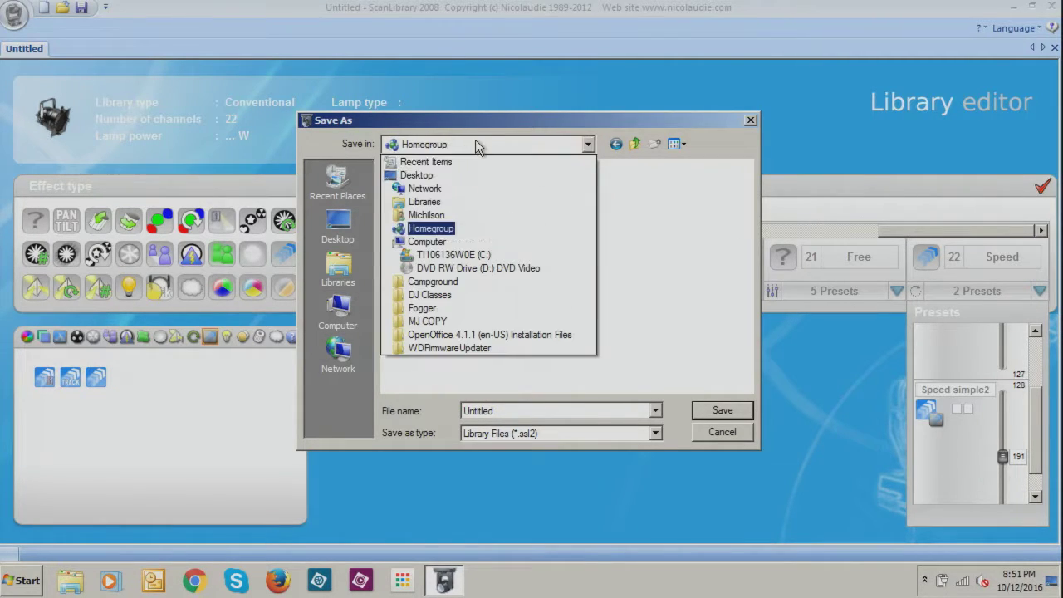
{"action": "left_click", "coordinate": [464, 187]}
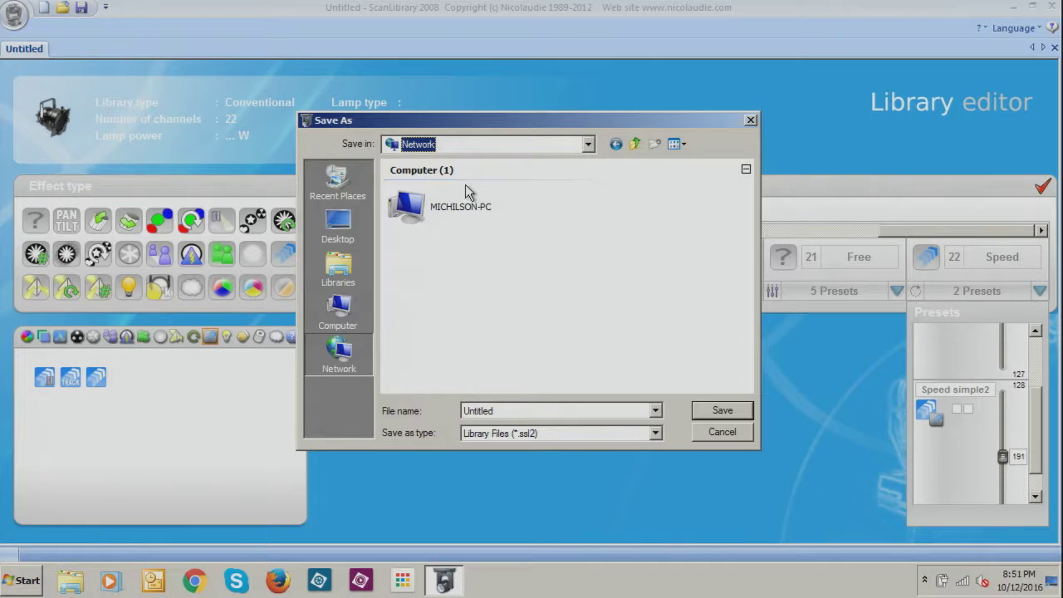
{"action": "left_click", "coordinate": [484, 148]}
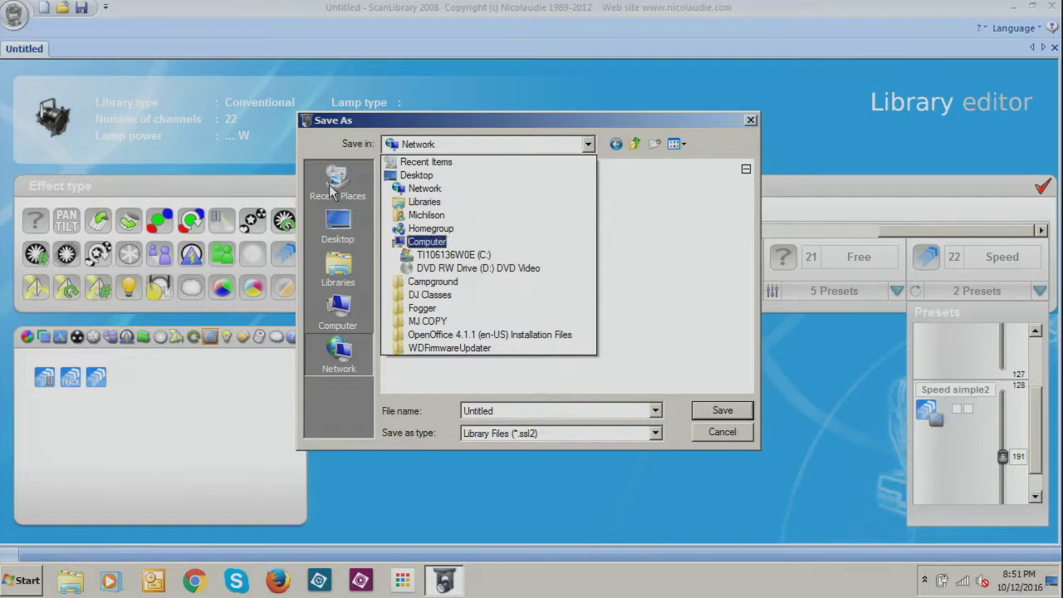
{"action": "left_click", "coordinate": [431, 187]}
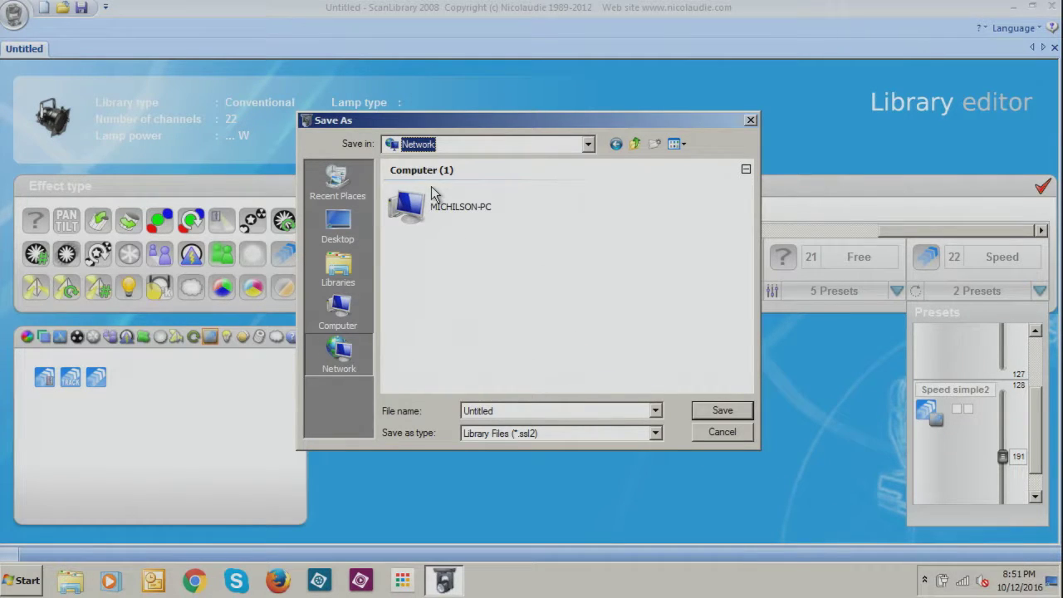
{"action": "left_click", "coordinate": [344, 329]}
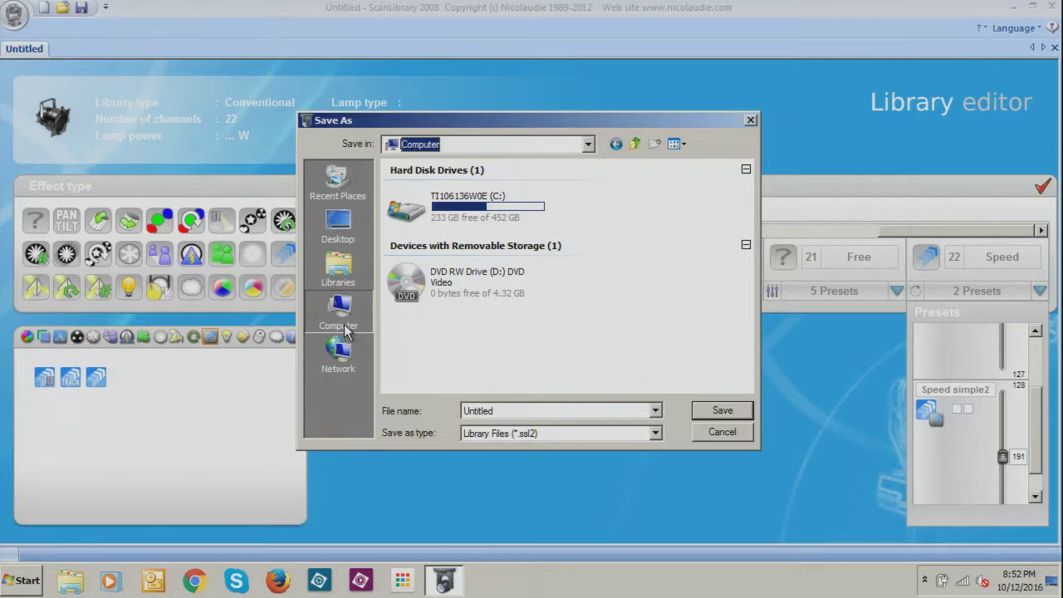
{"action": "left_click", "coordinate": [341, 267]}
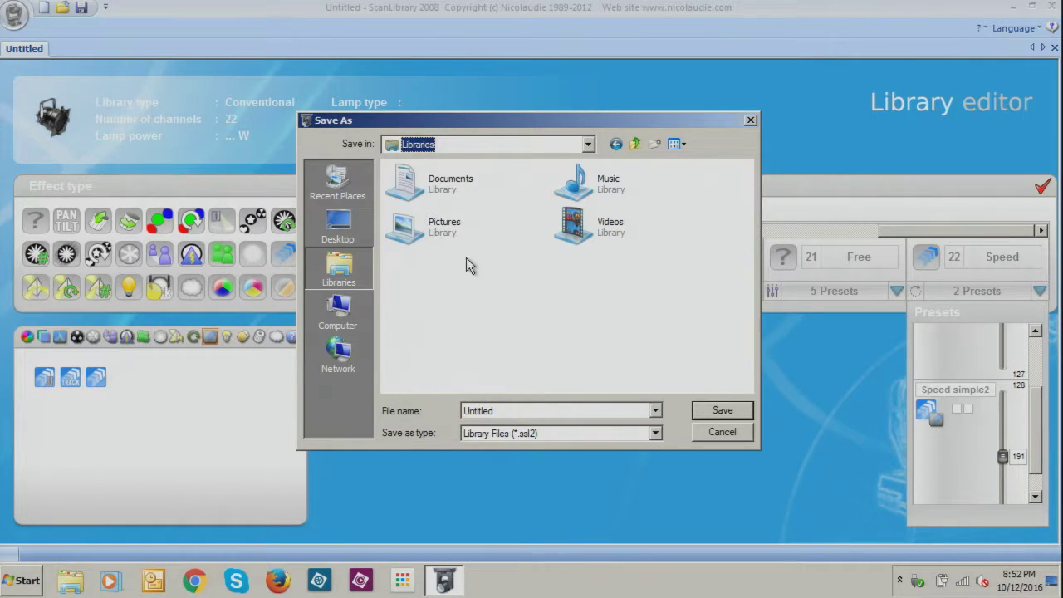
Step: Save the library as FX PAR 9 on the removable GRMCPRXFRER_EN_DVD (E:) drive and close the library editor
{"action": "left_click", "coordinate": [340, 312]}
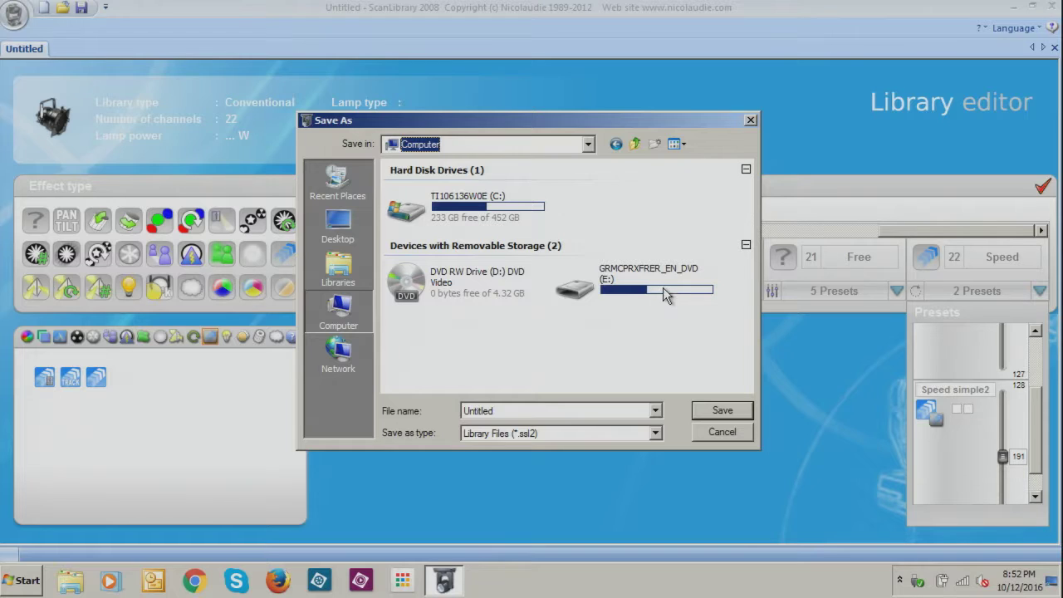
{"action": "left_click", "coordinate": [567, 347]}
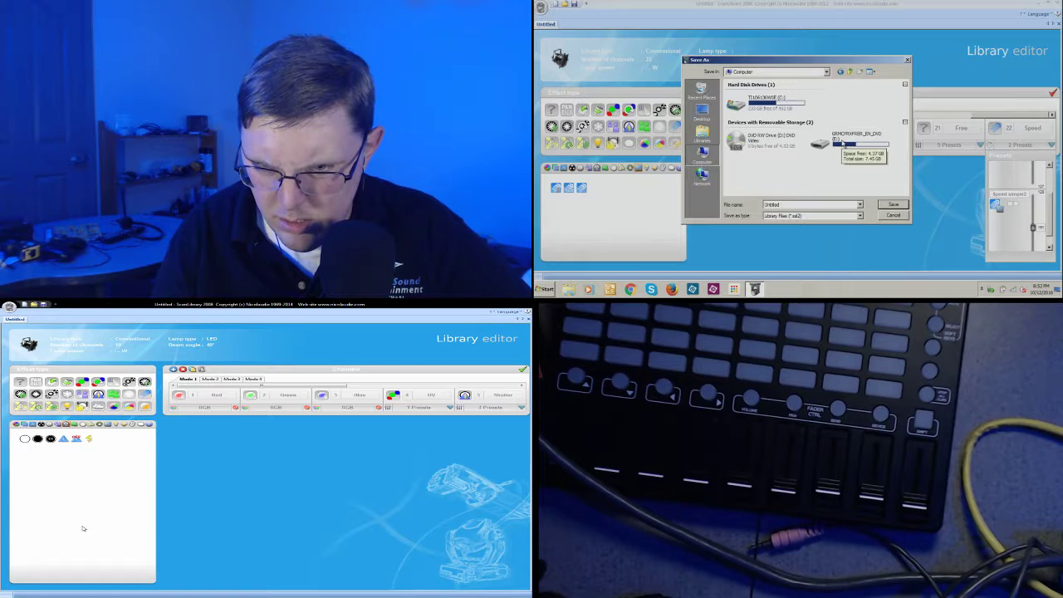
{"action": "left_click", "coordinate": [843, 143]}
{"action": "double_click", "coordinate": [842, 143]}
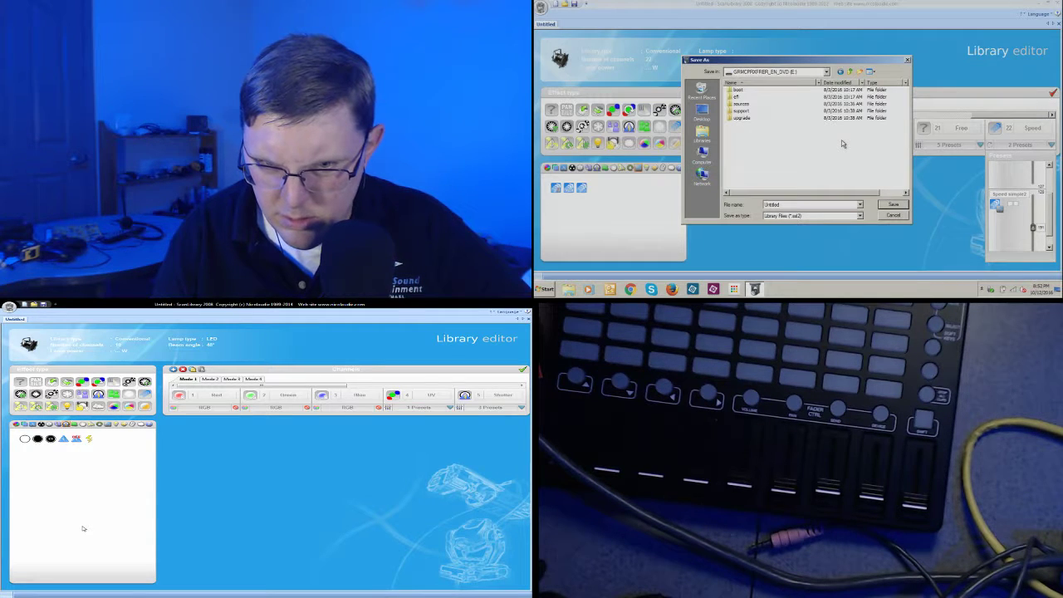
{"action": "double_click", "coordinate": [800, 205]}
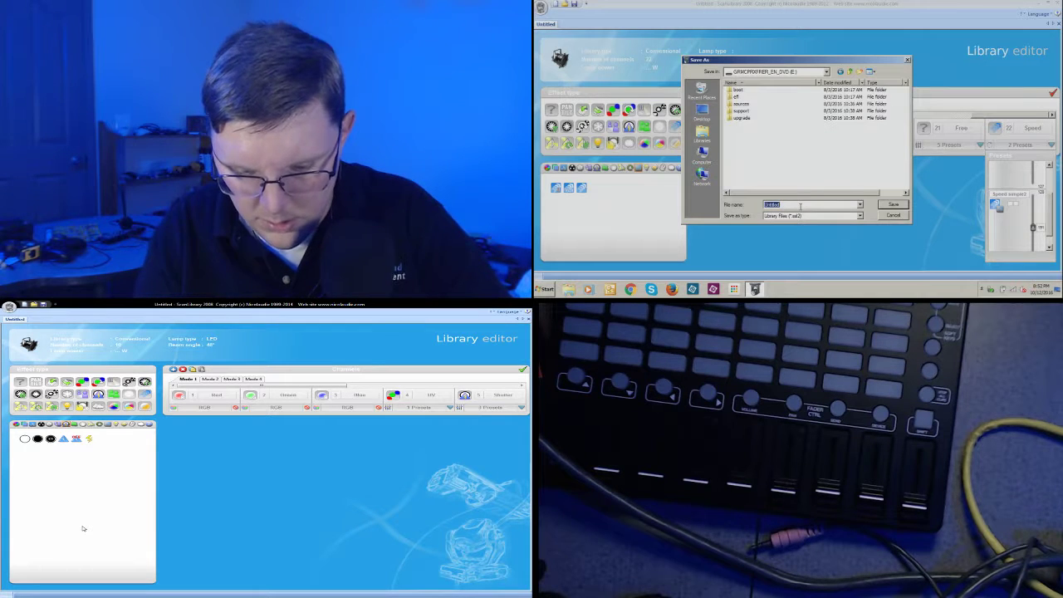
{"action": "type", "text": "FX PAR"}
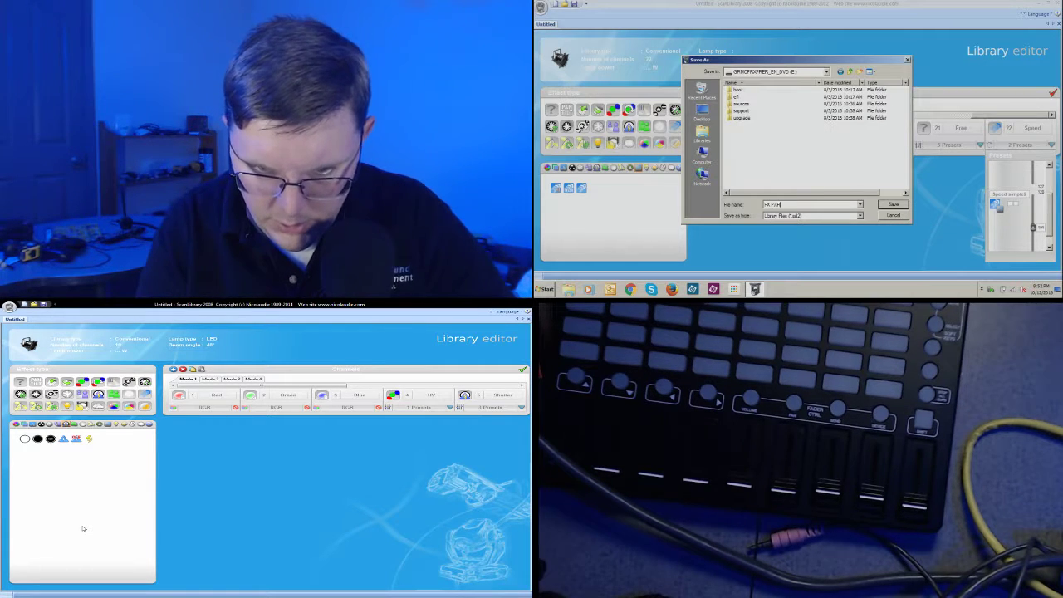
{"action": "type", "text": " 9"}
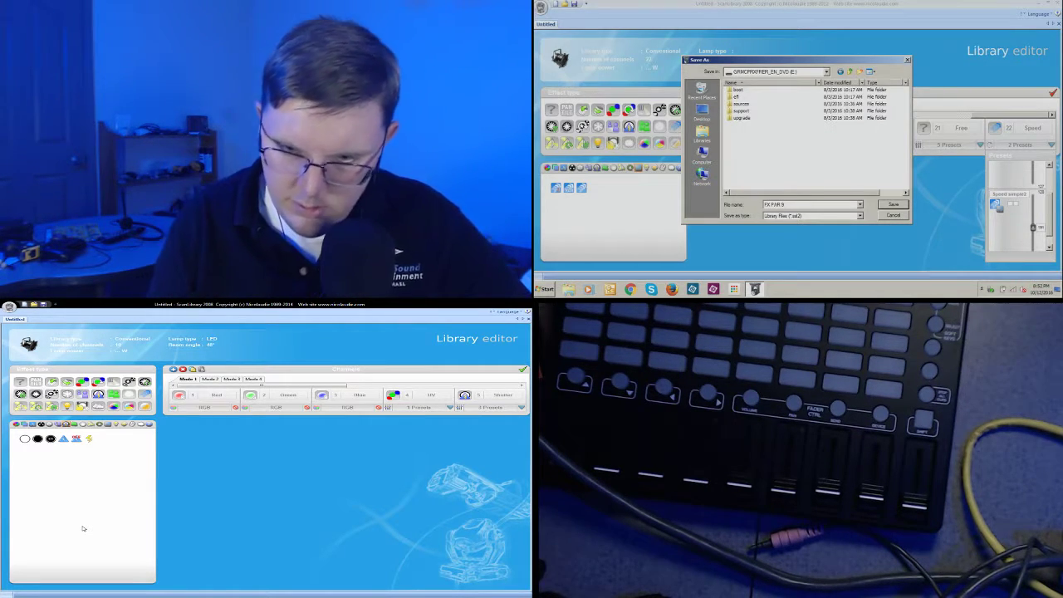
{"action": "key", "text": "Return"}
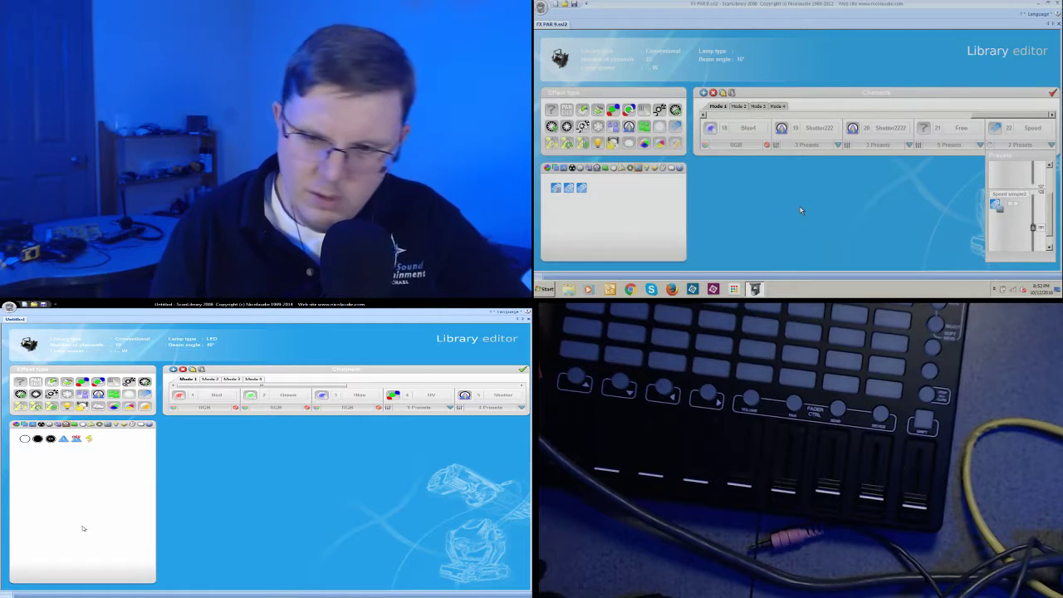
{"action": "left_click", "coordinate": [1057, 4]}
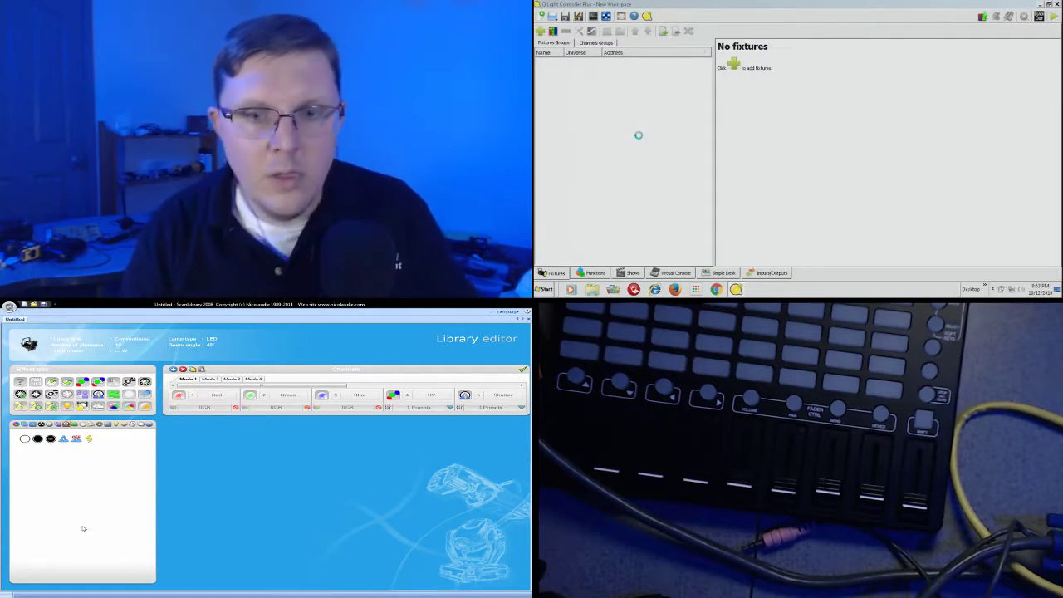
Step: In Q Light Controller Plus, open the workspace DJ SHOW TEMP.qxw from the QLC+ folder
{"action": "key", "text": "ctrl+o"}
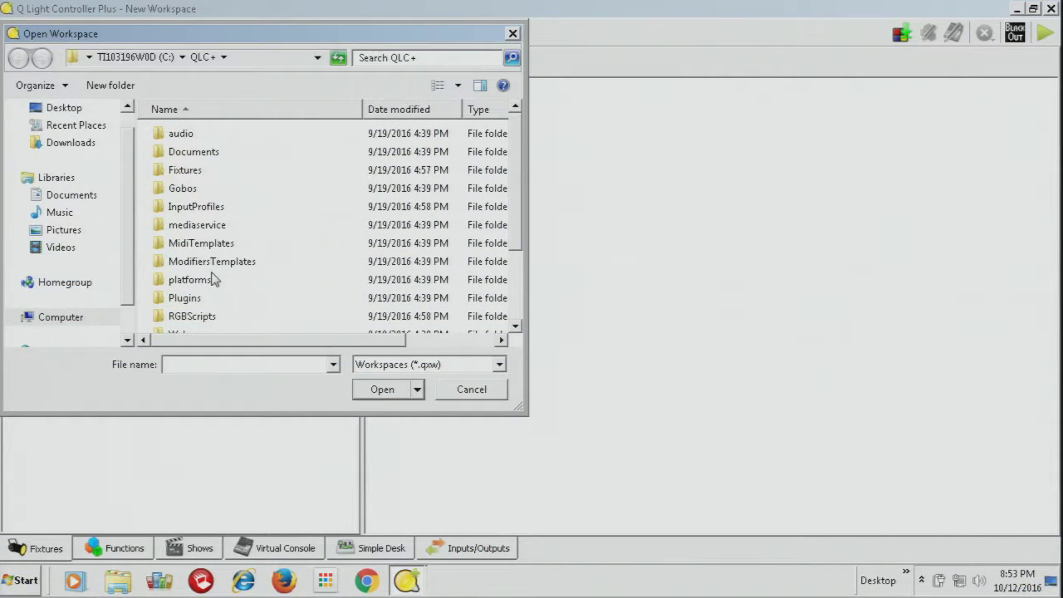
{"action": "scroll", "coordinate": [513, 262], "scroll_direction": "down", "scroll_amount": 1}
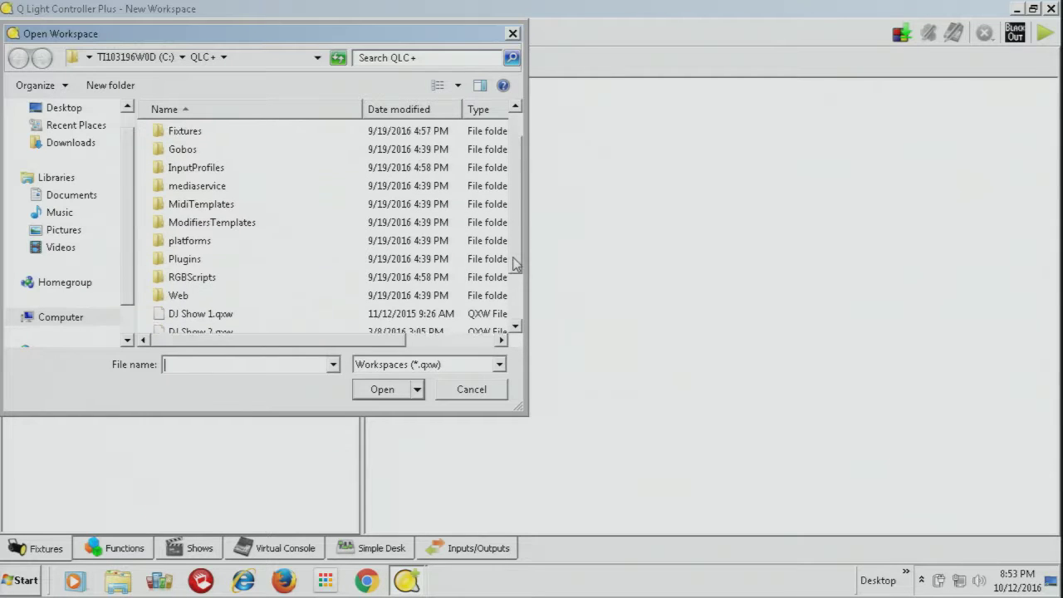
{"action": "scroll", "coordinate": [514, 282], "scroll_direction": "down", "scroll_amount": 2}
{"action": "left_click", "coordinate": [282, 308]}
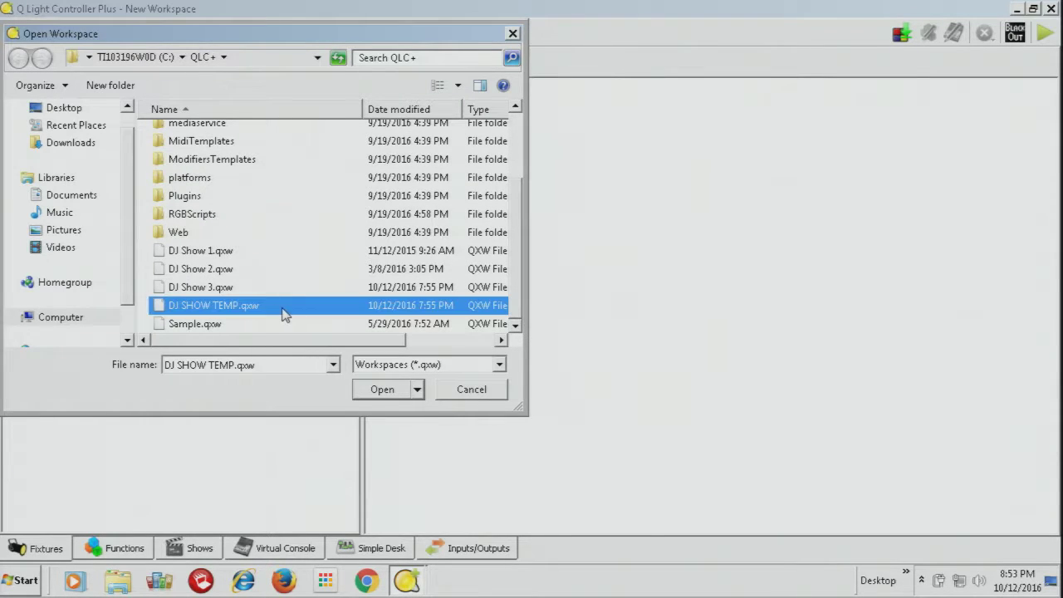
{"action": "left_click", "coordinate": [378, 390]}
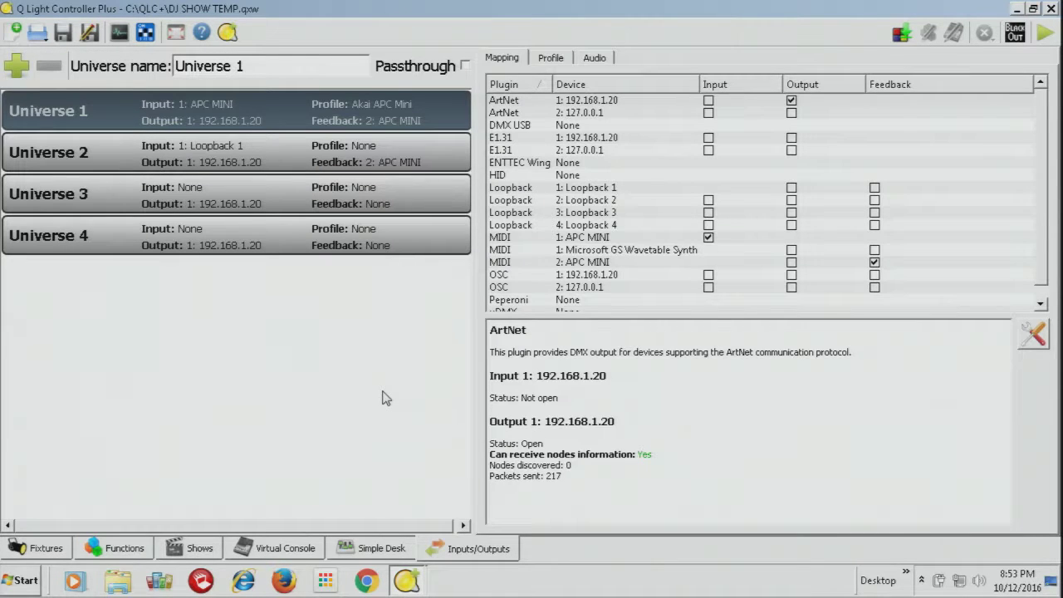
Step: Show the Virtual Console with the Chauvet FX 9 controls and switch the workspace to operate mode
{"action": "left_click", "coordinate": [300, 551]}
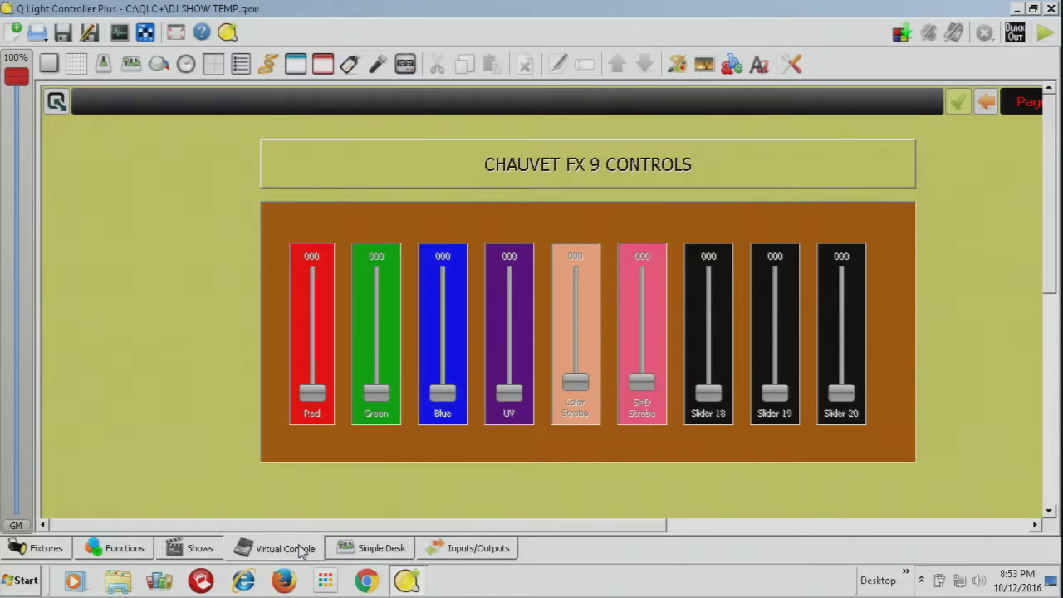
{"action": "left_click", "coordinate": [1044, 33]}
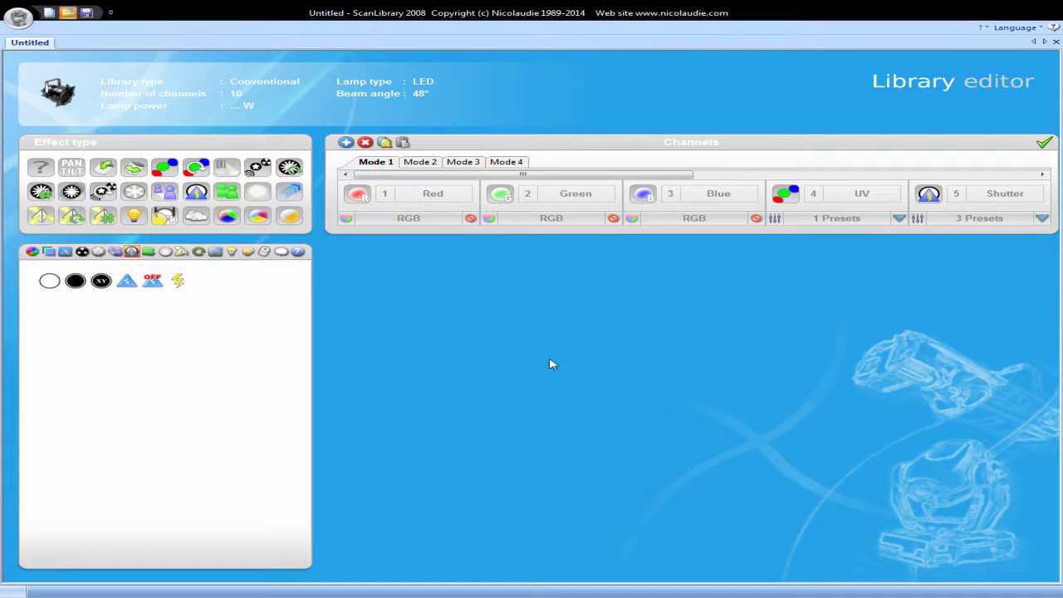
Step: Switch to Easy View, check the universes patch and change the stage to Construction mode
{"action": "left_click", "coordinate": [659, 439]}
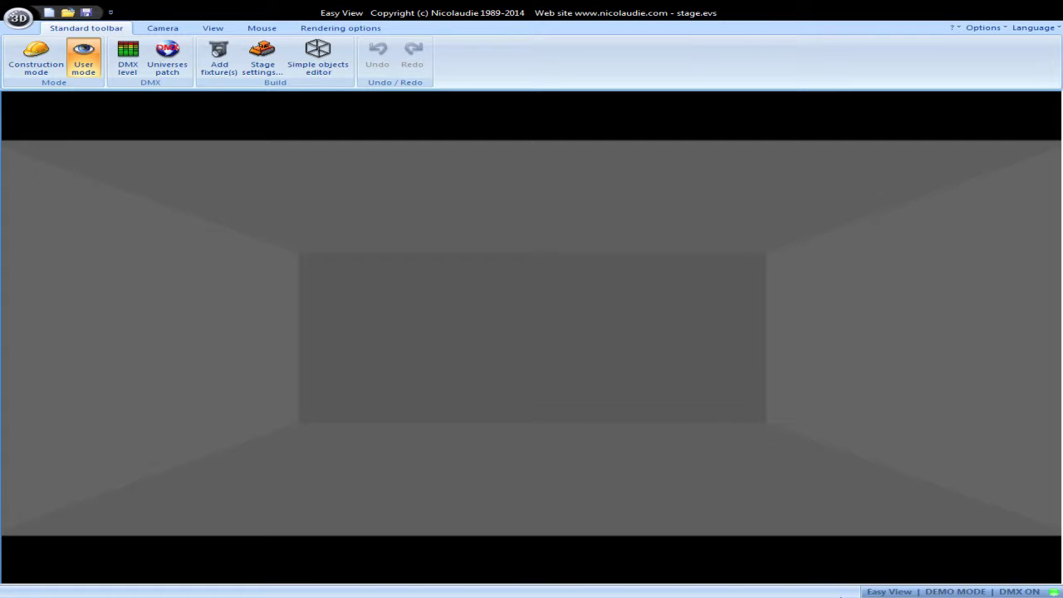
{"action": "left_click", "coordinate": [167, 63]}
{"action": "left_click", "coordinate": [166, 58]}
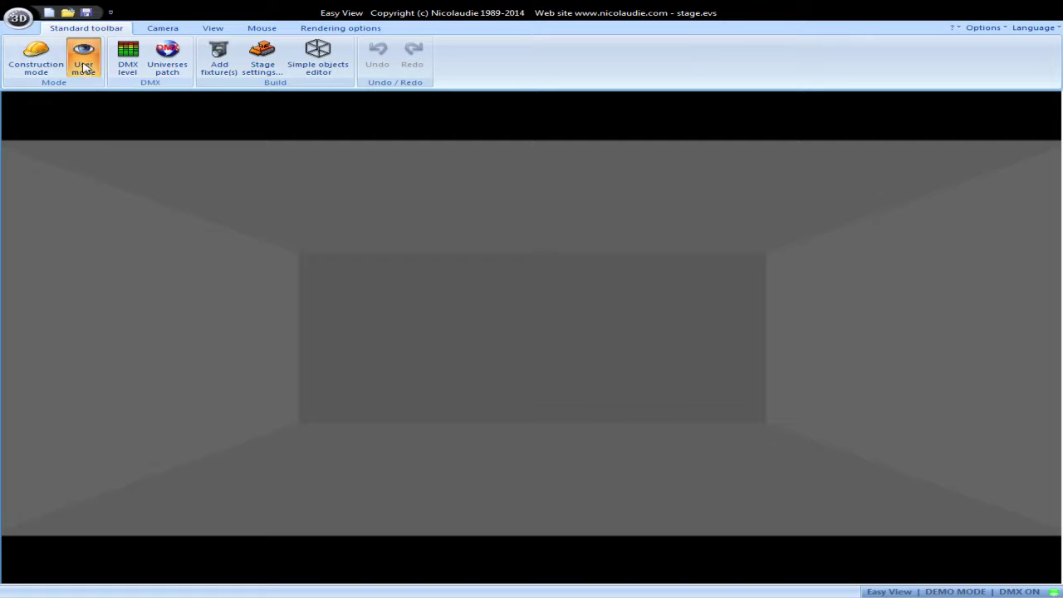
{"action": "left_click", "coordinate": [39, 59]}
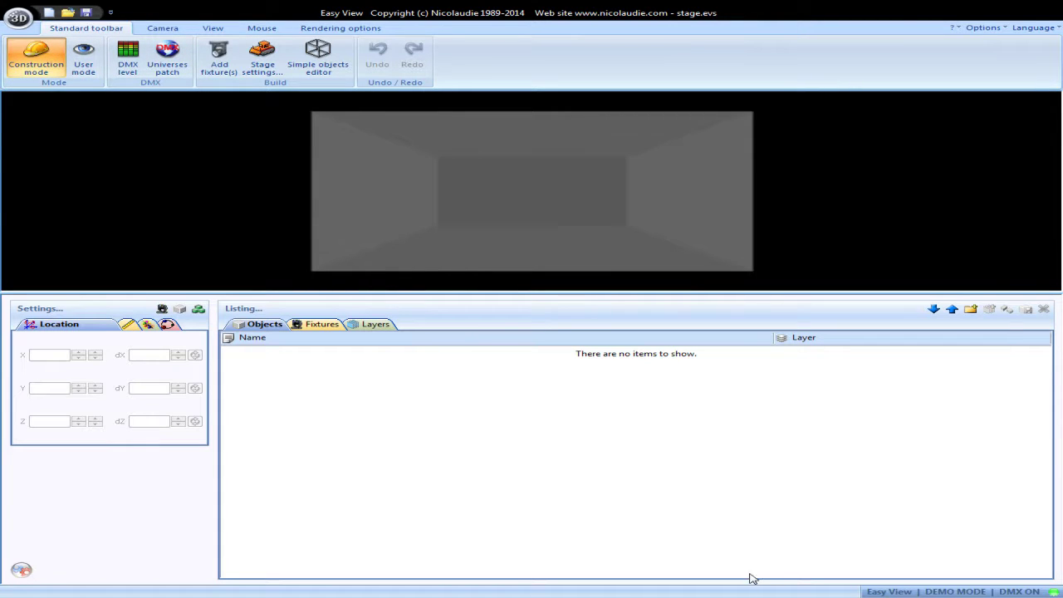
Step: Add the FX PAR 9 fixture to the stage and enlarge the 3D viewing area around it
{"action": "left_click", "coordinate": [162, 308]}
{"action": "left_click", "coordinate": [842, 457]}
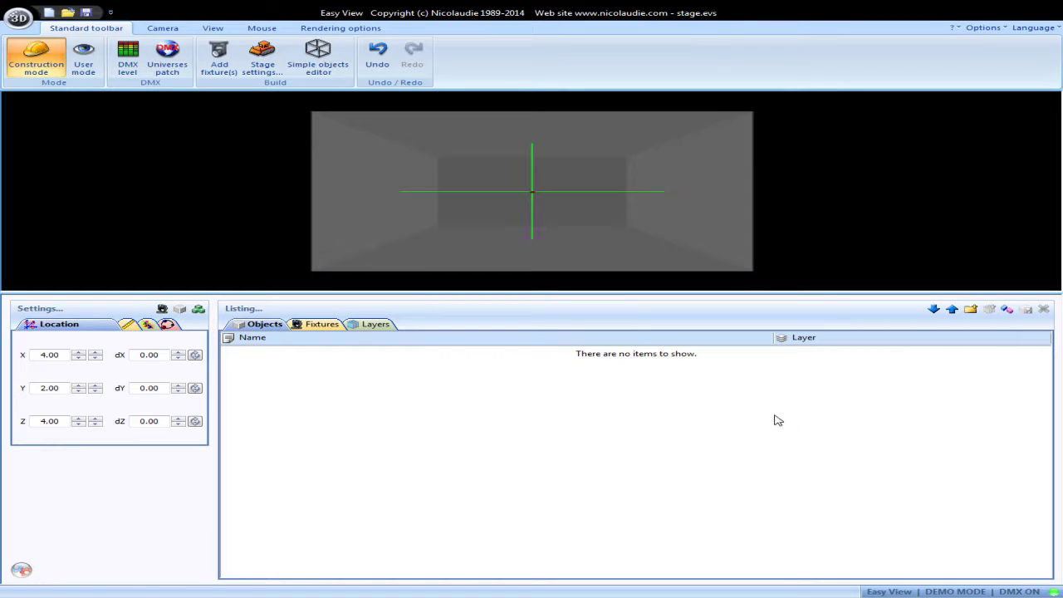
{"action": "left_click_drag", "start_coordinate": [548, 209], "coordinate": [552, 185]}
{"action": "scroll", "coordinate": [552, 185], "scroll_direction": "up", "scroll_amount": 2}
{"action": "scroll", "coordinate": [532, 204], "scroll_direction": "up", "scroll_amount": 2}
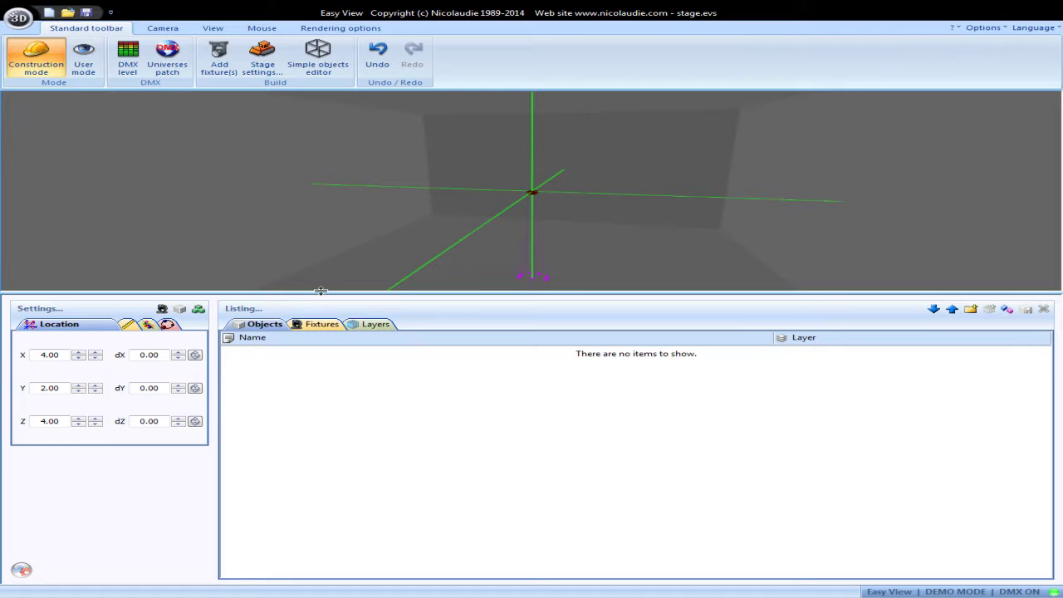
{"action": "left_click_drag", "start_coordinate": [318, 292], "coordinate": [337, 403]}
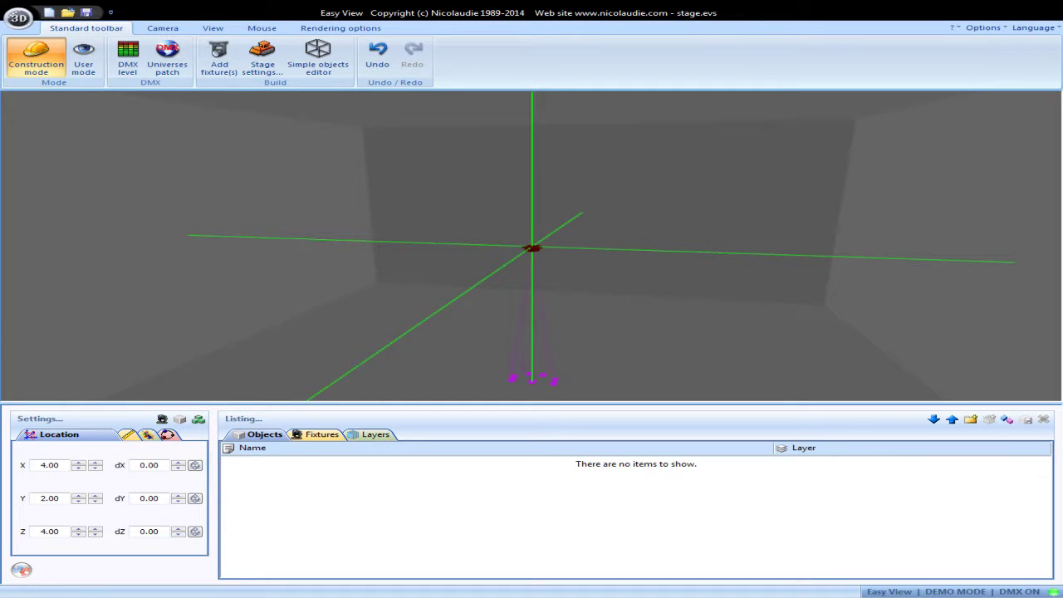
Step: Try nudging the selected fixture along the X, Y and Z axes, returning it to X 4.00, Y 2.00, Z 4.00
{"action": "left_click", "coordinate": [77, 466]}
{"action": "left_click", "coordinate": [77, 469]}
{"action": "left_click", "coordinate": [80, 496]}
{"action": "left_click", "coordinate": [79, 502]}
{"action": "left_click", "coordinate": [78, 528]}
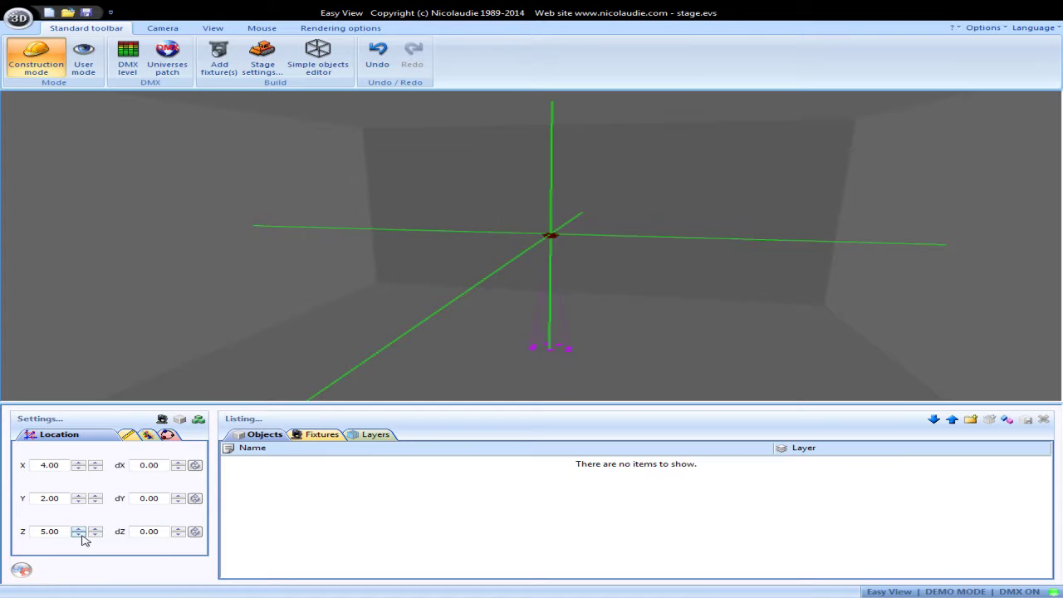
{"action": "left_click", "coordinate": [78, 535]}
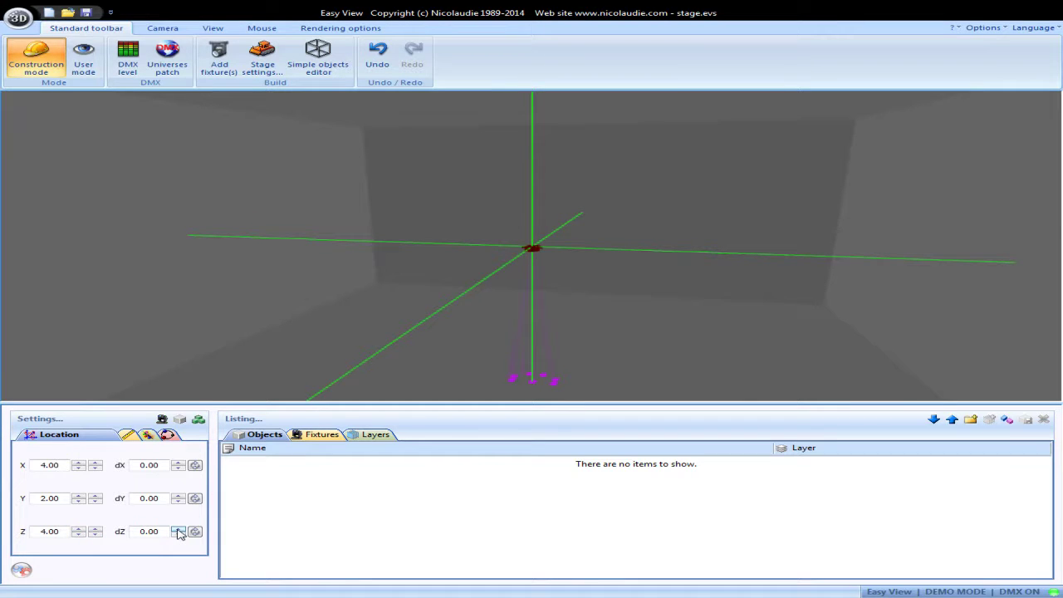
Step: Try rotating the fixture about its Z, Y and X axes, ending at dX 90, dY 90 and dZ 0
{"action": "left_click", "coordinate": [195, 532]}
{"action": "left_click", "coordinate": [195, 532]}
{"action": "left_click", "coordinate": [195, 532]}
{"action": "left_click", "coordinate": [196, 533]}
{"action": "left_click", "coordinate": [195, 499]}
{"action": "left_click", "coordinate": [195, 499]}
{"action": "left_click", "coordinate": [195, 500]}
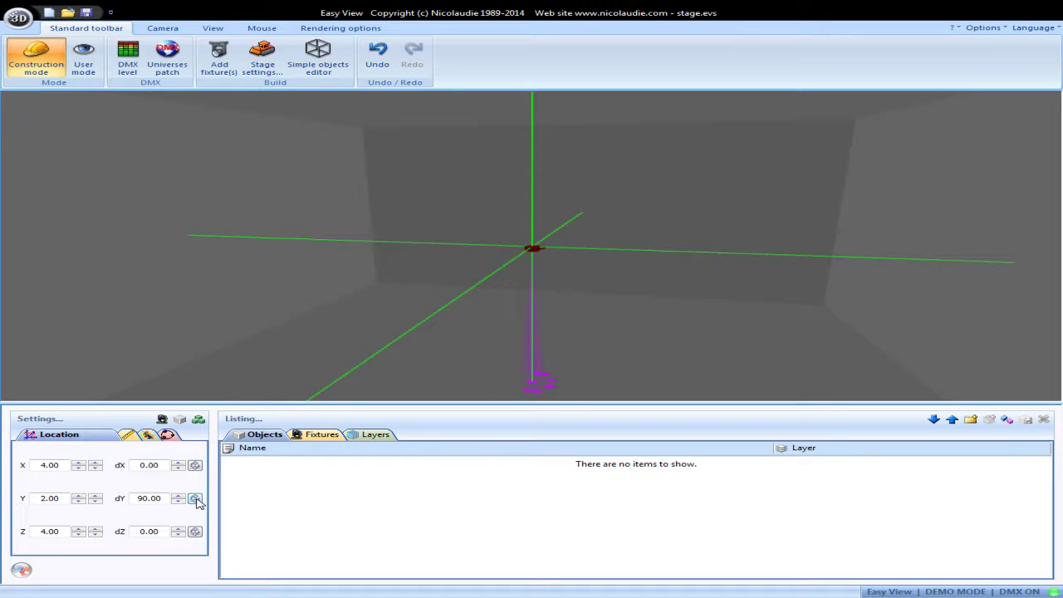
{"action": "left_click", "coordinate": [195, 466]}
{"action": "left_click", "coordinate": [195, 466]}
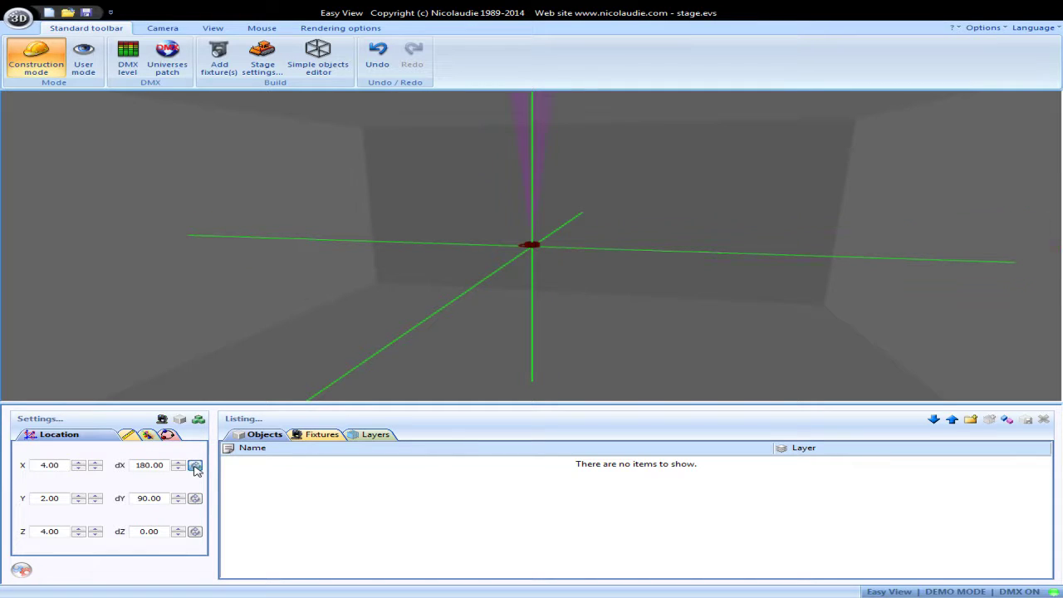
{"action": "left_click", "coordinate": [195, 467]}
{"action": "left_click", "coordinate": [196, 466]}
{"action": "left_click", "coordinate": [195, 467]}
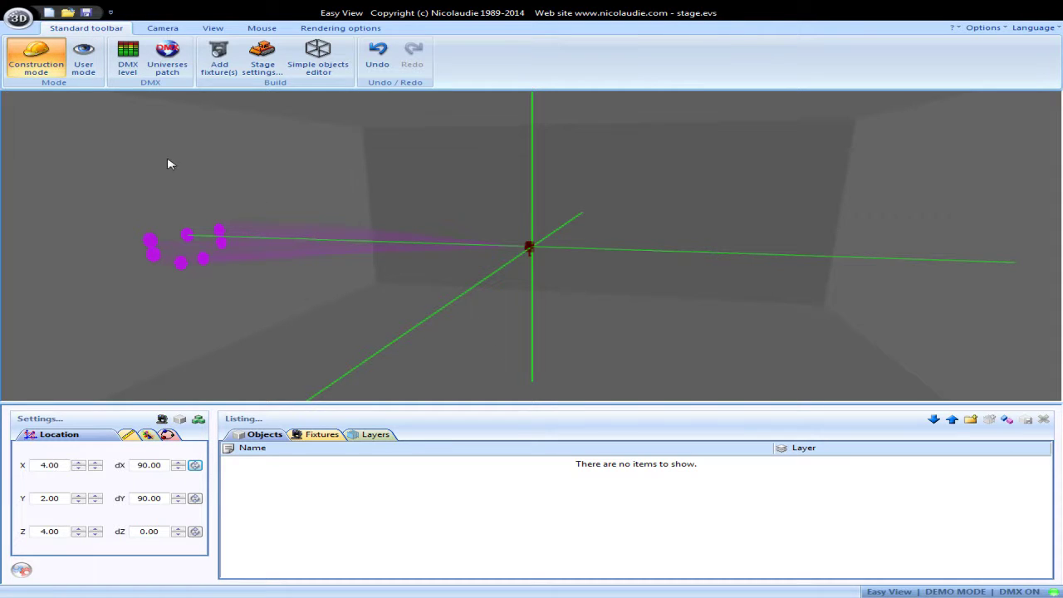
Step: Add the FX PAR 9 fixture to the stage again without rotation and switch to User mode
{"action": "left_click", "coordinate": [230, 72]}
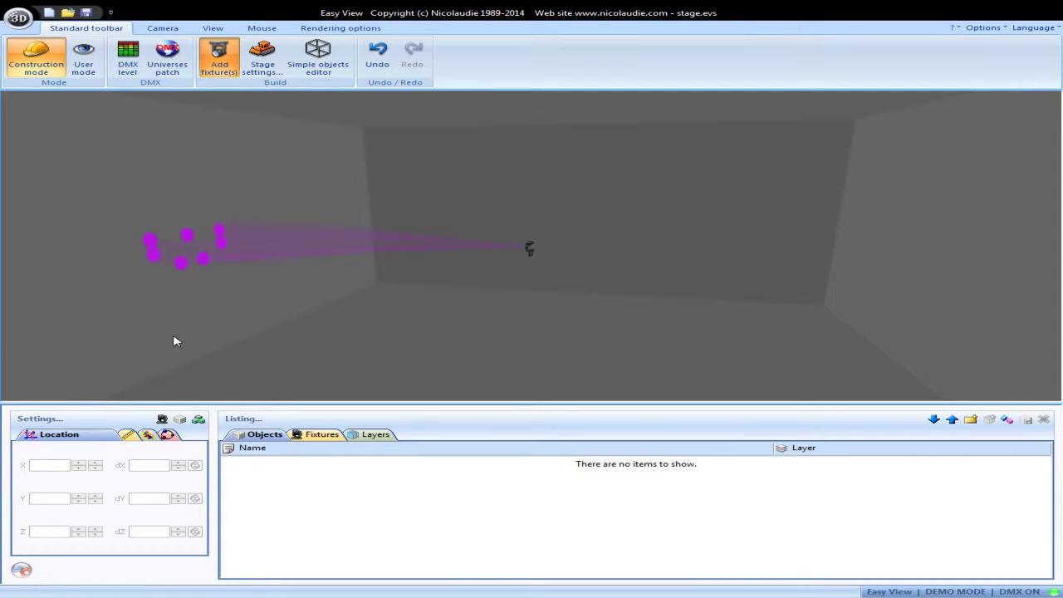
{"action": "left_click", "coordinate": [831, 463]}
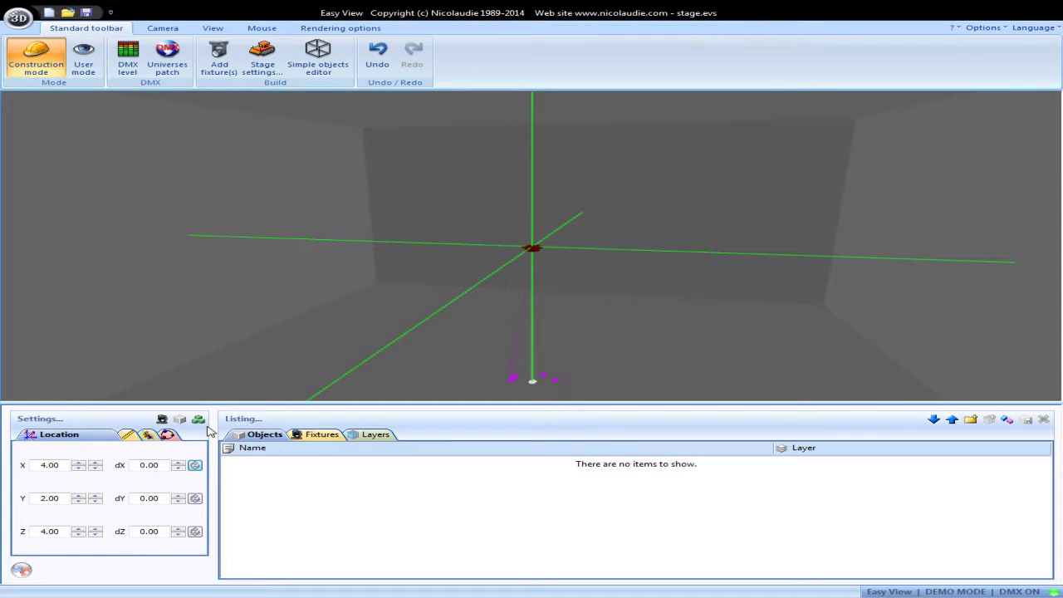
{"action": "left_click", "coordinate": [83, 58]}
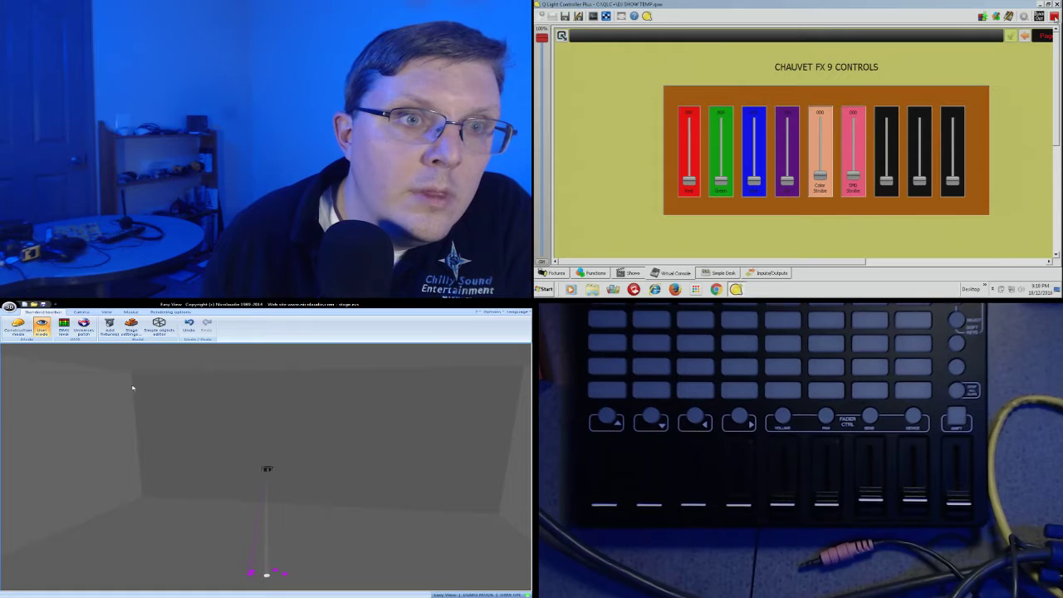
Step: Select the stage fixture in Construction mode and show its beam up close in User mode
{"action": "left_click", "coordinate": [18, 325]}
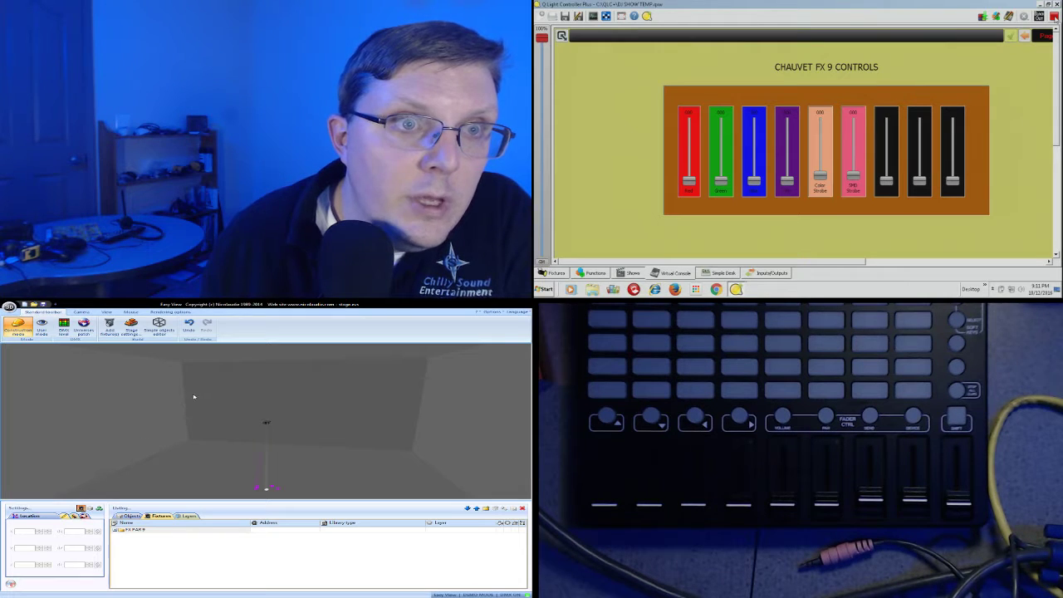
{"action": "left_click", "coordinate": [427, 528]}
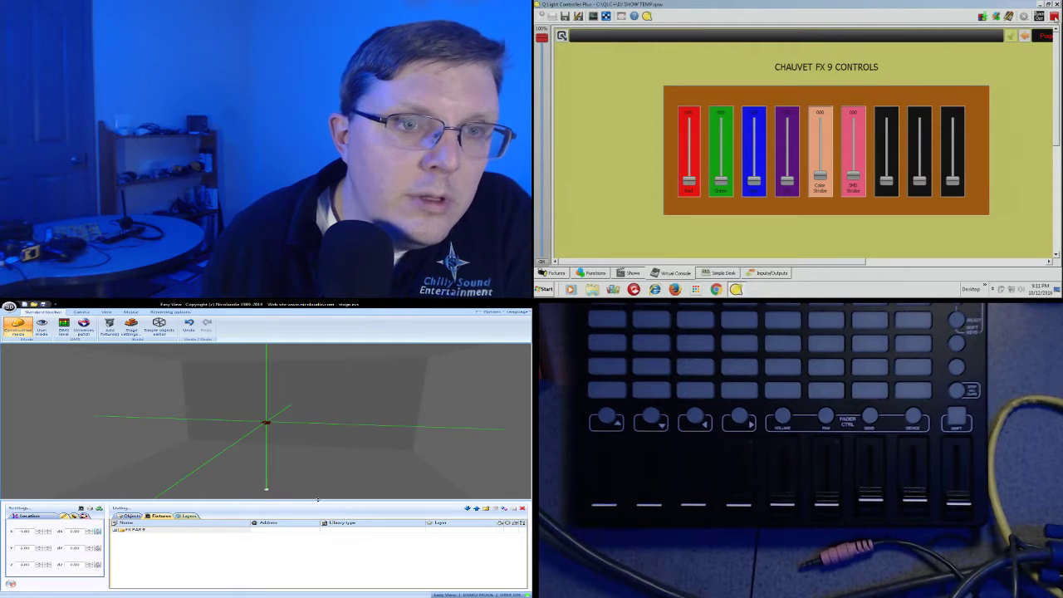
{"action": "left_click", "coordinate": [41, 326]}
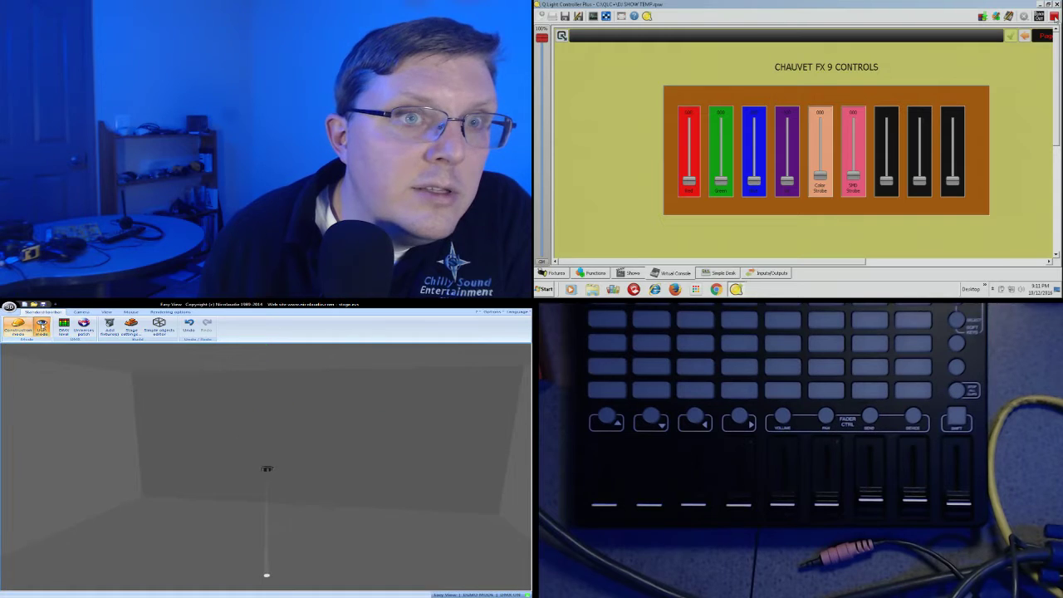
{"action": "scroll", "coordinate": [275, 488], "scroll_direction": "down", "scroll_amount": 2}
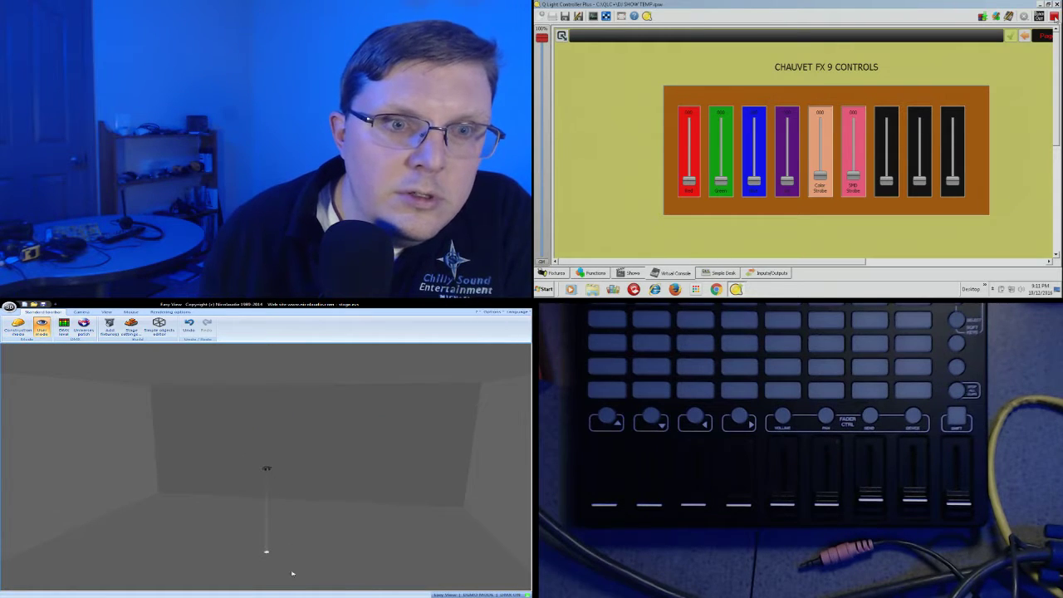
{"action": "scroll", "coordinate": [292, 572], "scroll_direction": "up", "scroll_amount": 4}
{"action": "mouse_move", "coordinate": [285, 572]}
{"action": "left_mouse_down"}
{"action": "mouse_move", "coordinate": [286, 506]}
{"action": "mouse_move", "coordinate": [306, 592]}
{"action": "mouse_move", "coordinate": [290, 534]}
{"action": "mouse_move", "coordinate": [302, 573]}
{"action": "left_mouse_up"}
{"action": "scroll", "coordinate": [293, 572], "scroll_direction": "up", "scroll_amount": 2}
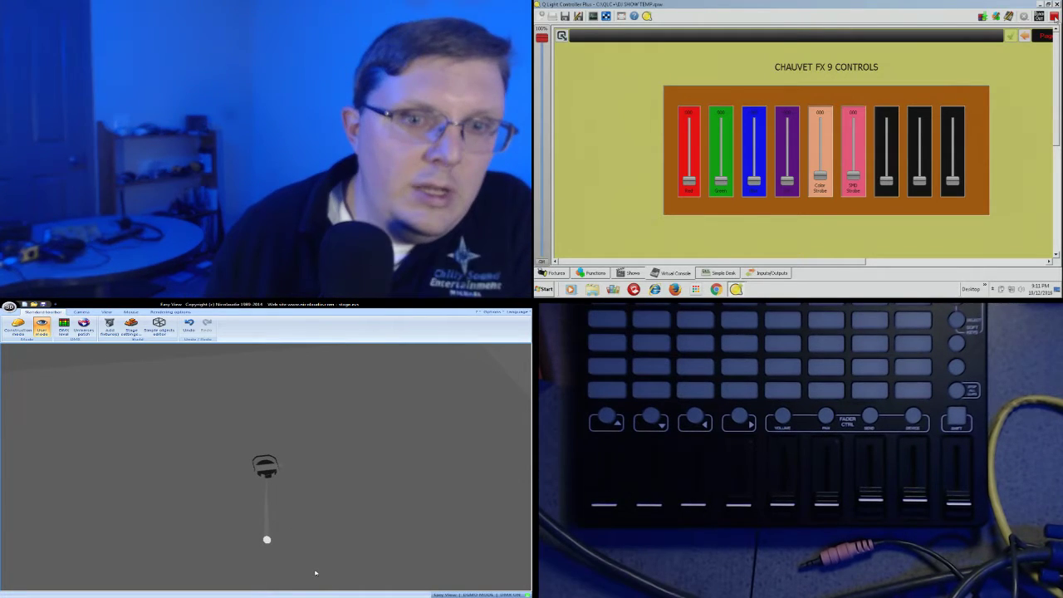